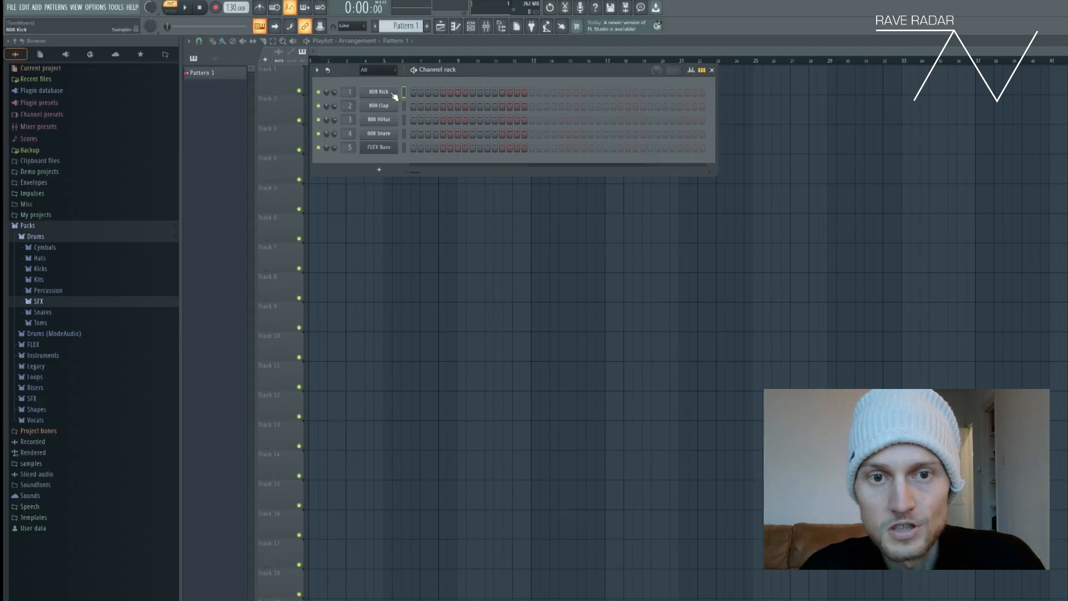
Step: Set the project tempo to 125 BPM and fill every fourth step of the 808 Kick channel in Pattern 1
{"action": "left_click_drag", "start_coordinate": [236, 7], "coordinate": [235, 16]}
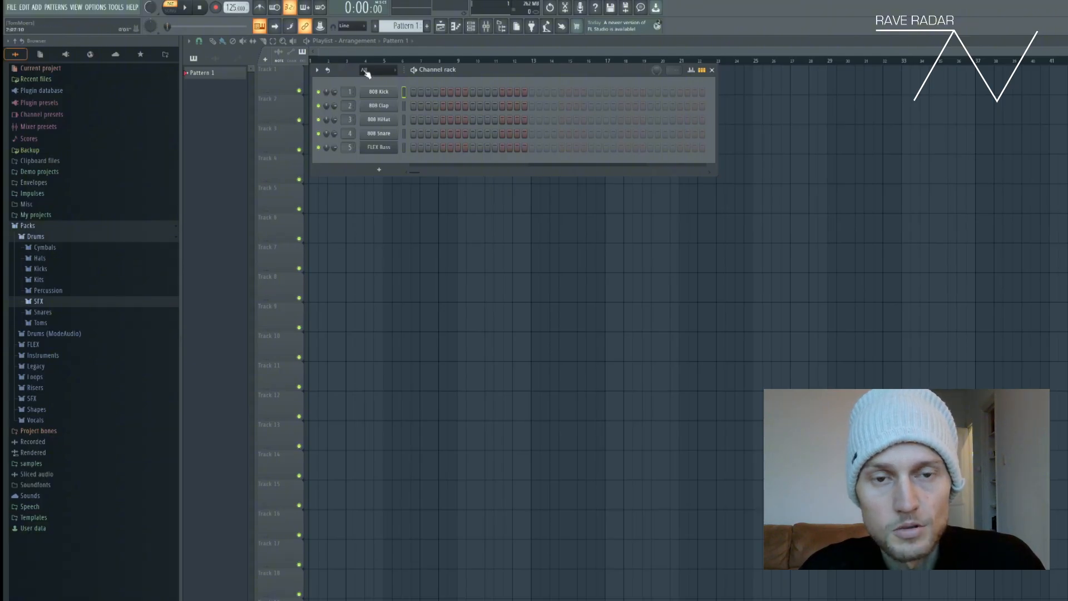
{"action": "right_click", "coordinate": [382, 93]}
{"action": "left_click", "coordinate": [383, 83]}
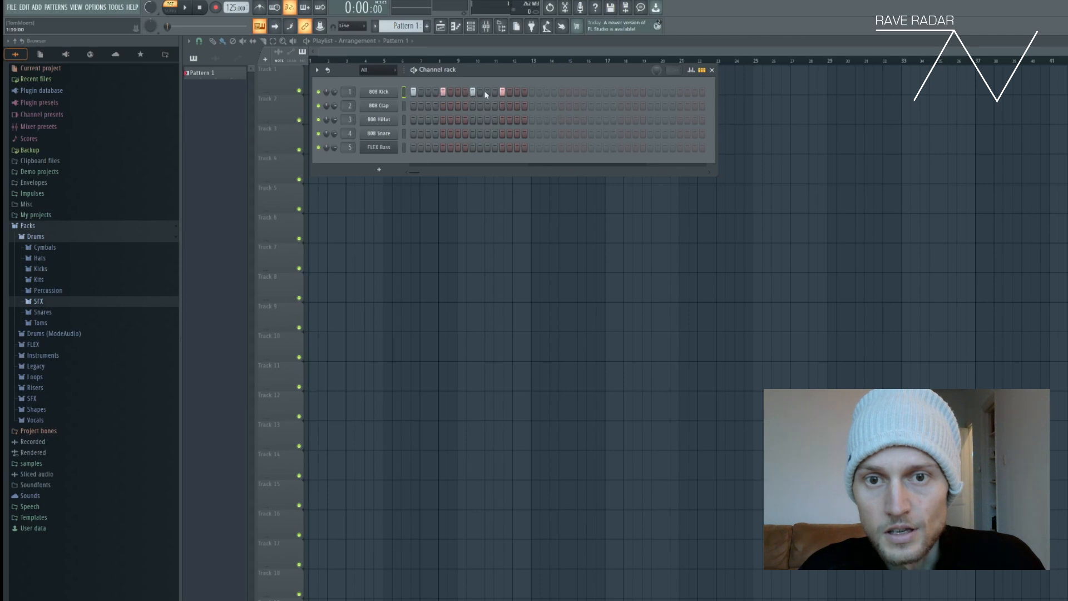
{"action": "right_click", "coordinate": [374, 95]}
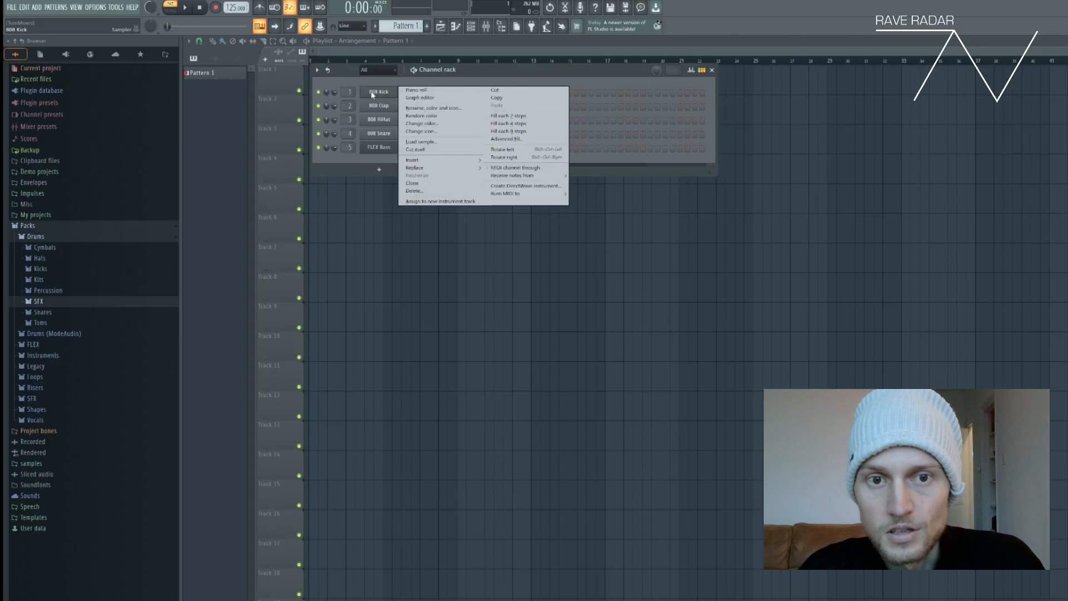
{"action": "left_click", "coordinate": [547, 127]}
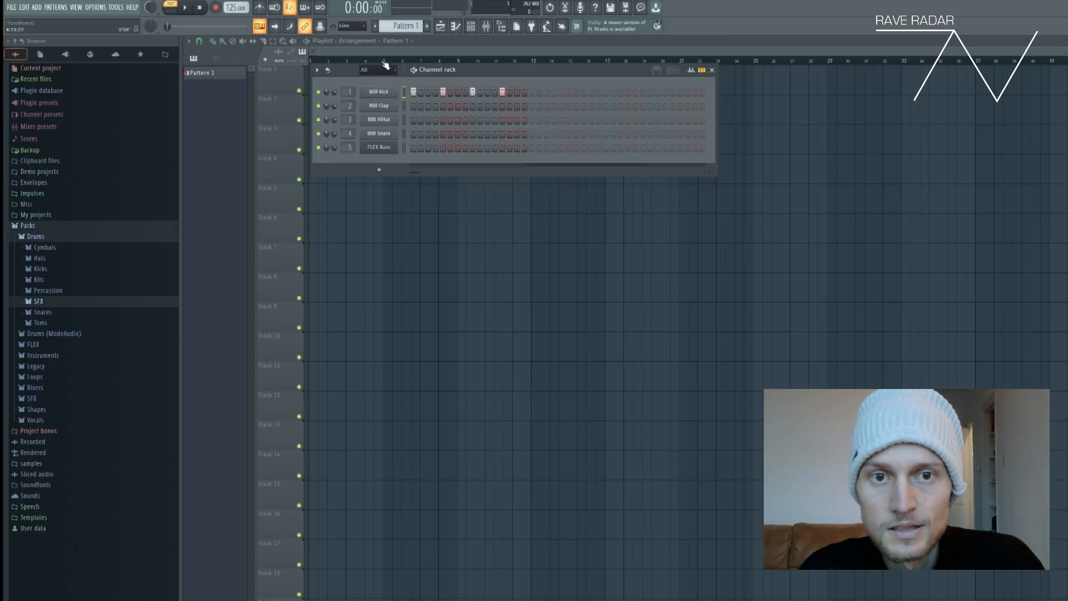
Step: Paint Pattern 1 repeatedly along Track 1 of the playlist, filling bars 1 to 16
{"action": "left_click", "coordinate": [420, 54]}
{"action": "mouse_move", "coordinate": [391, 82]}
{"action": "left_mouse_down"}
{"action": "mouse_move", "coordinate": [303, 85]}
{"action": "mouse_move", "coordinate": [595, 84]}
{"action": "left_mouse_up"}
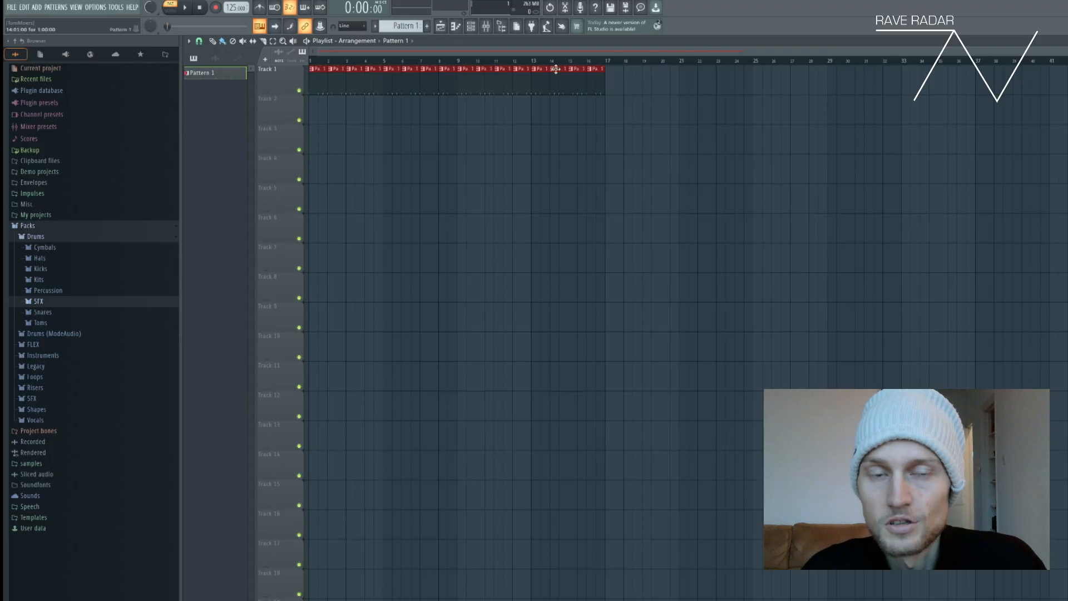
{"action": "left_click", "coordinate": [472, 28]}
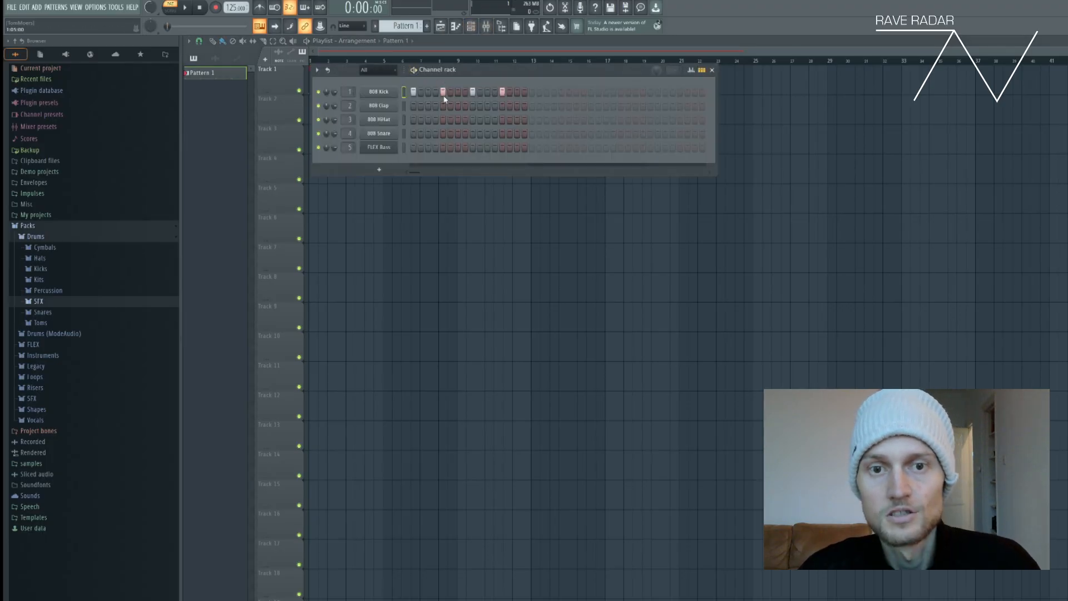
Step: Create an empty Pattern 2 with its default name
{"action": "left_click", "coordinate": [427, 26]}
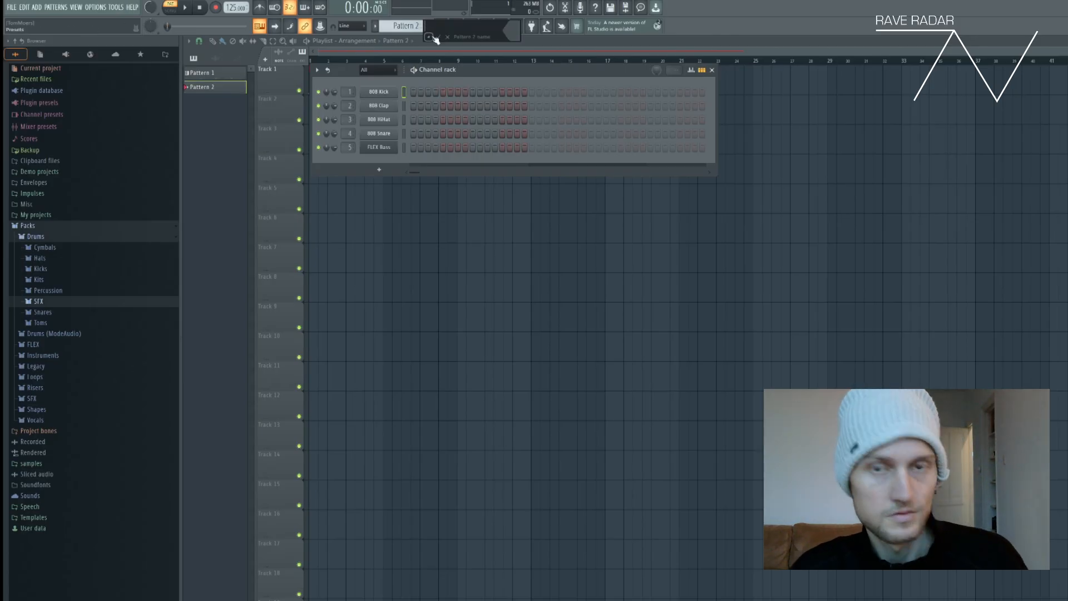
{"action": "left_click", "coordinate": [437, 37]}
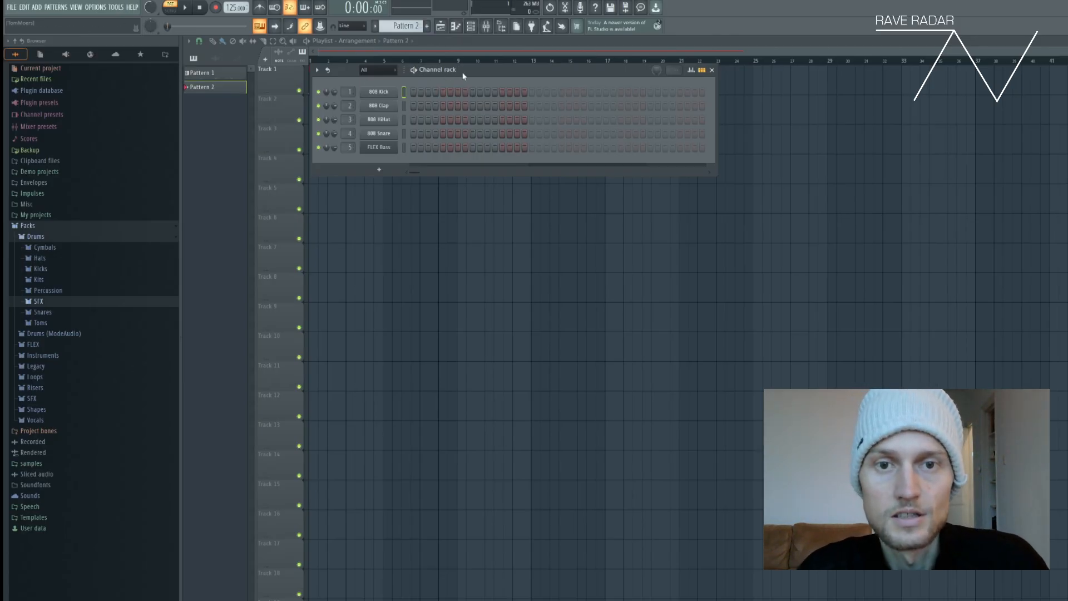
{"action": "left_click_drag", "start_coordinate": [469, 73], "coordinate": [467, 66]}
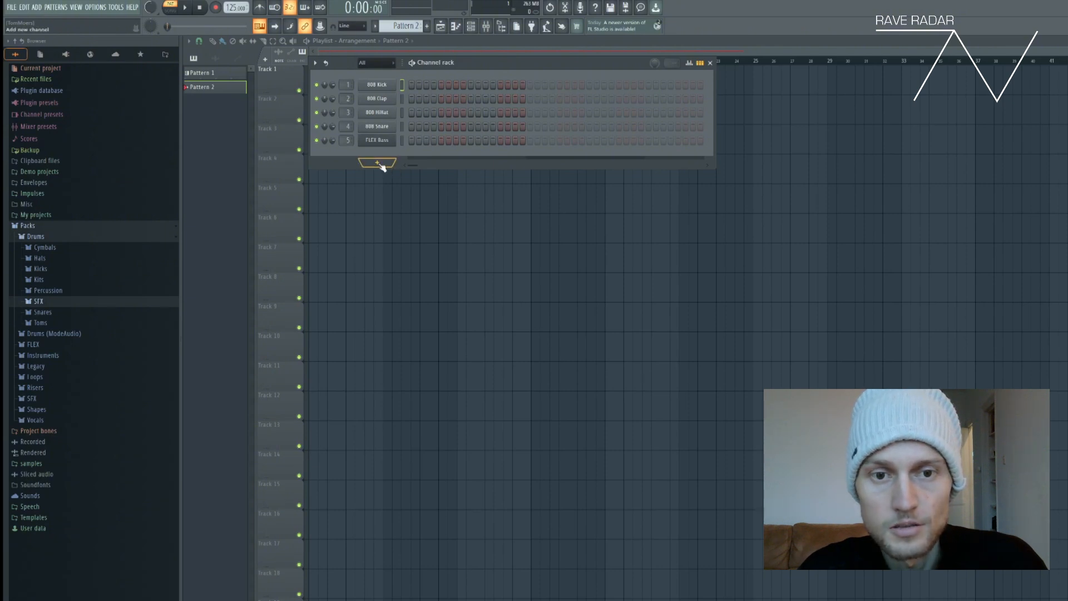
Step: Add an FL Keys instrument channel and choose its Rhodes sound
{"action": "left_click", "coordinate": [40, 8]}
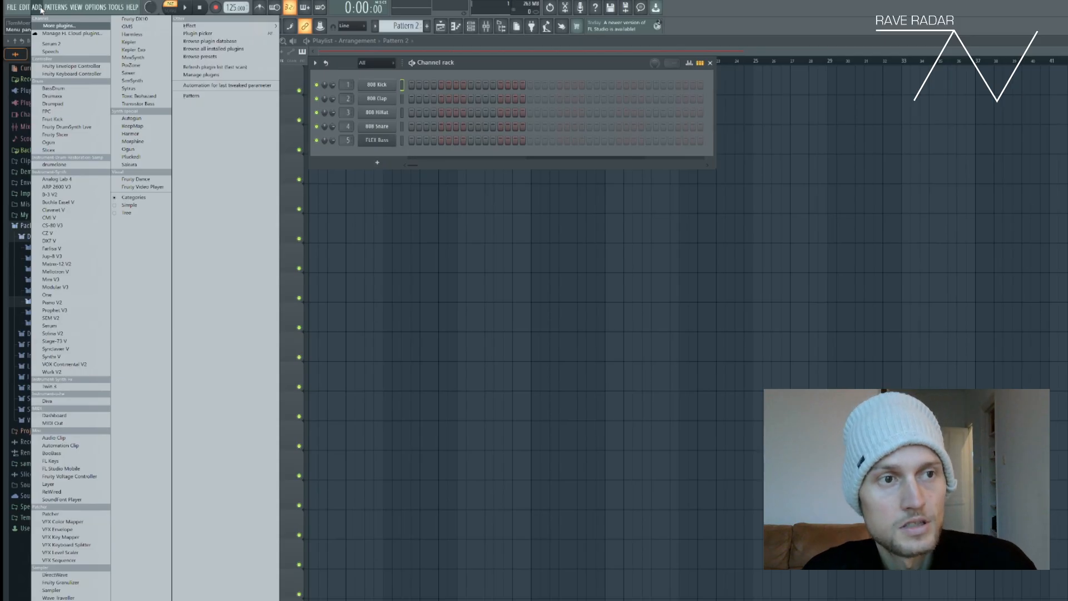
{"action": "left_click", "coordinate": [377, 163]}
{"action": "left_click", "coordinate": [377, 162]}
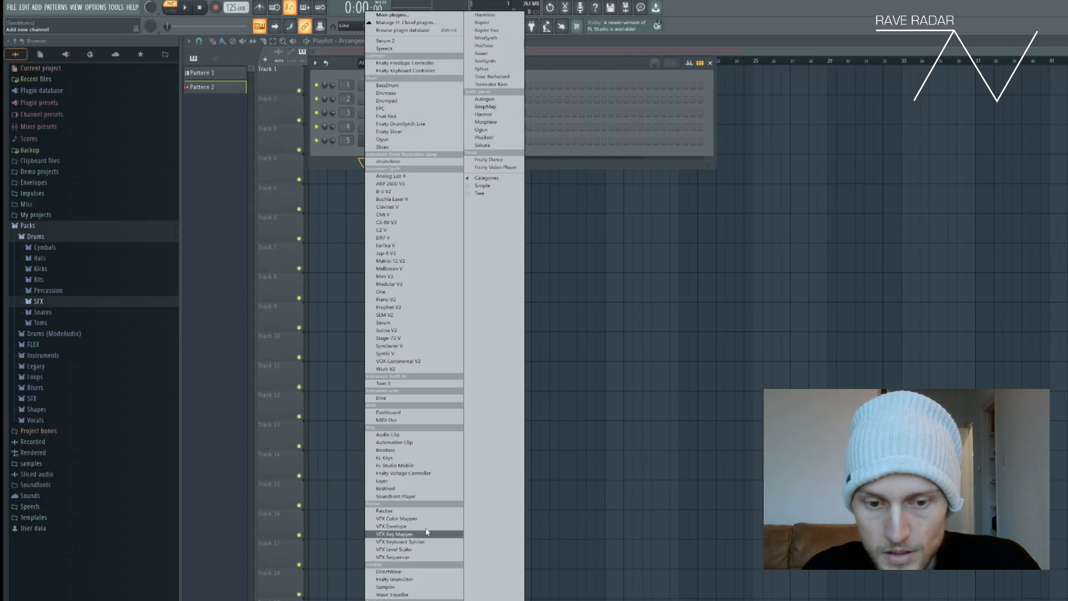
{"action": "left_click", "coordinate": [418, 460]}
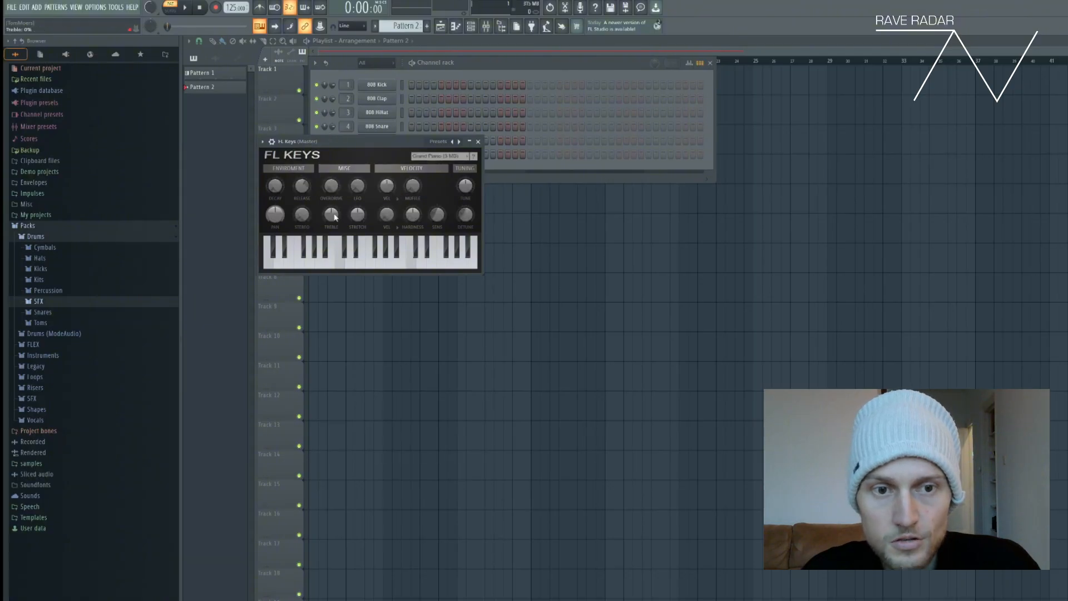
{"action": "left_click", "coordinate": [438, 157]}
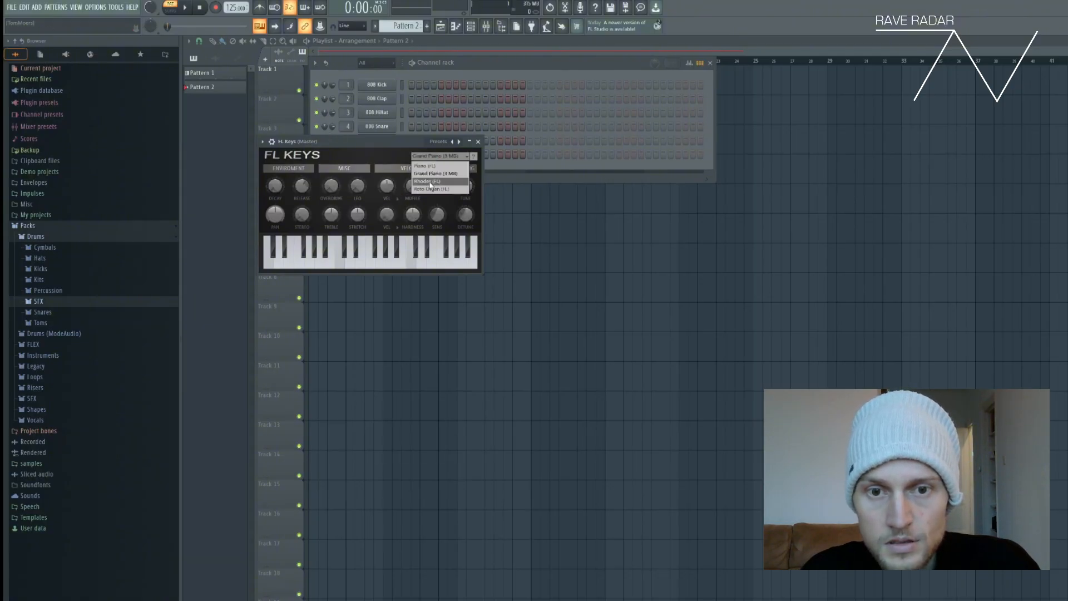
{"action": "left_click", "coordinate": [430, 182]}
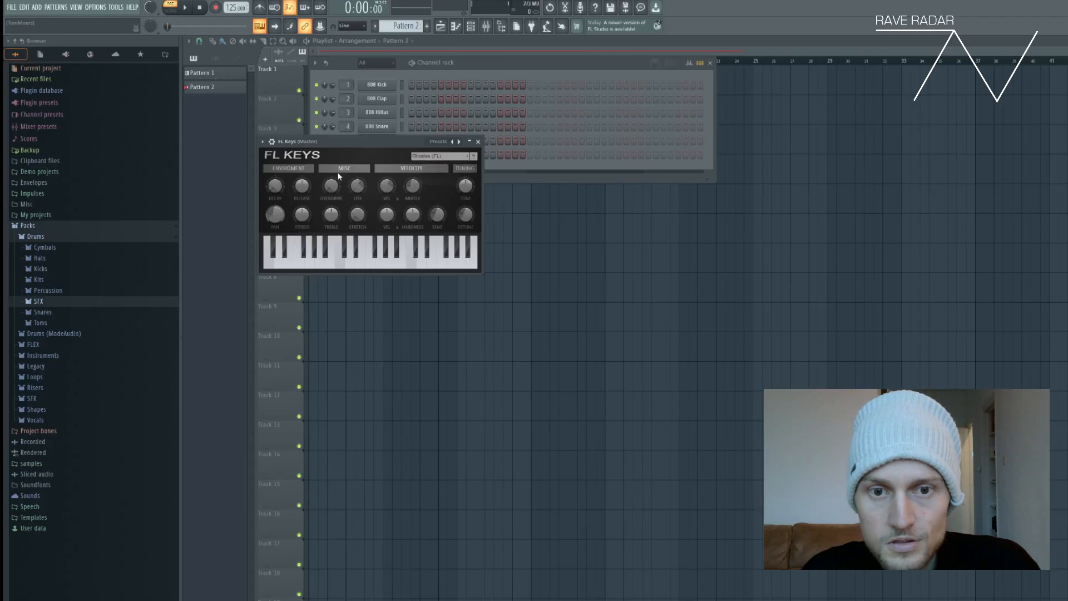
Step: Audition the Rhodes sound by playing several notes on the keyboard
{"action": "key", "text": "e"}
{"action": "key", "text": "h"}
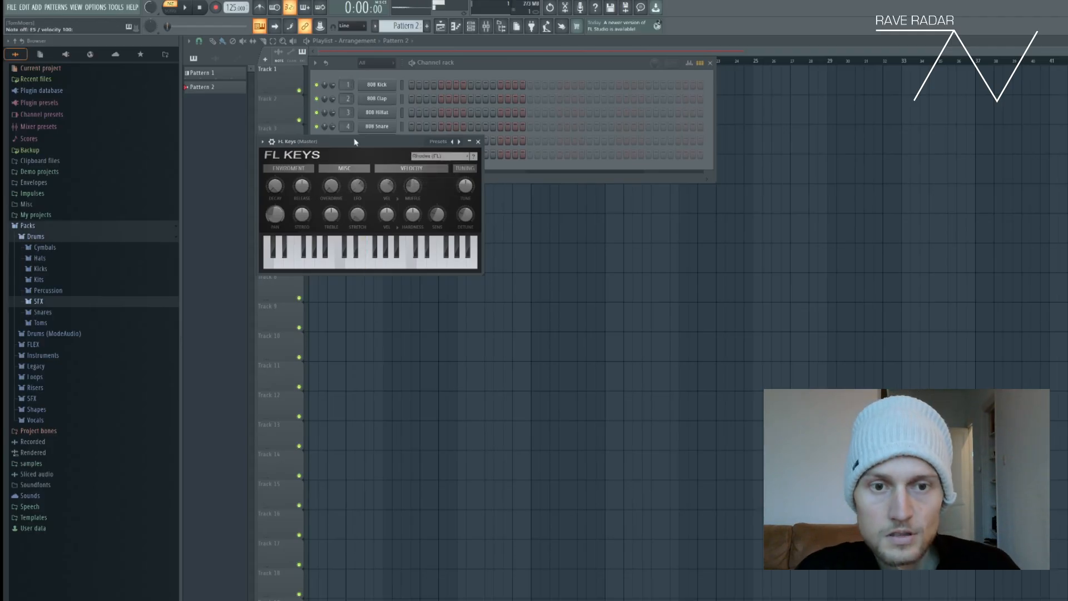
{"action": "key", "text": "e"}
{"action": "key", "text": "h"}
{"action": "key", "text": "e"}
{"action": "key", "text": "j"}
{"action": "key", "text": "e"}
{"action": "key", "text": "e"}
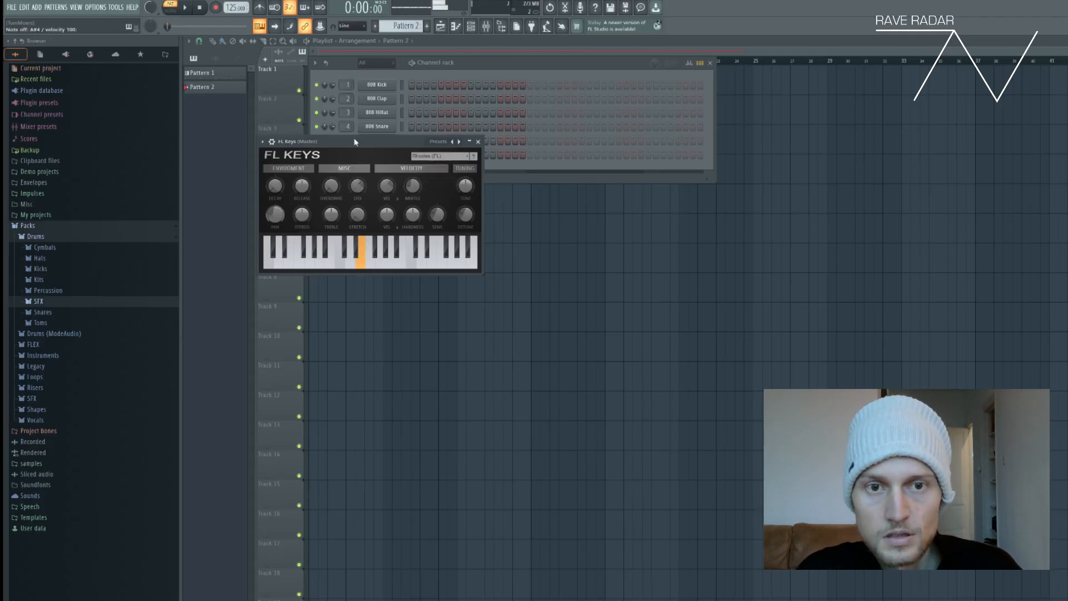
{"action": "key", "text": "s"}
{"action": "key", "text": "h"}
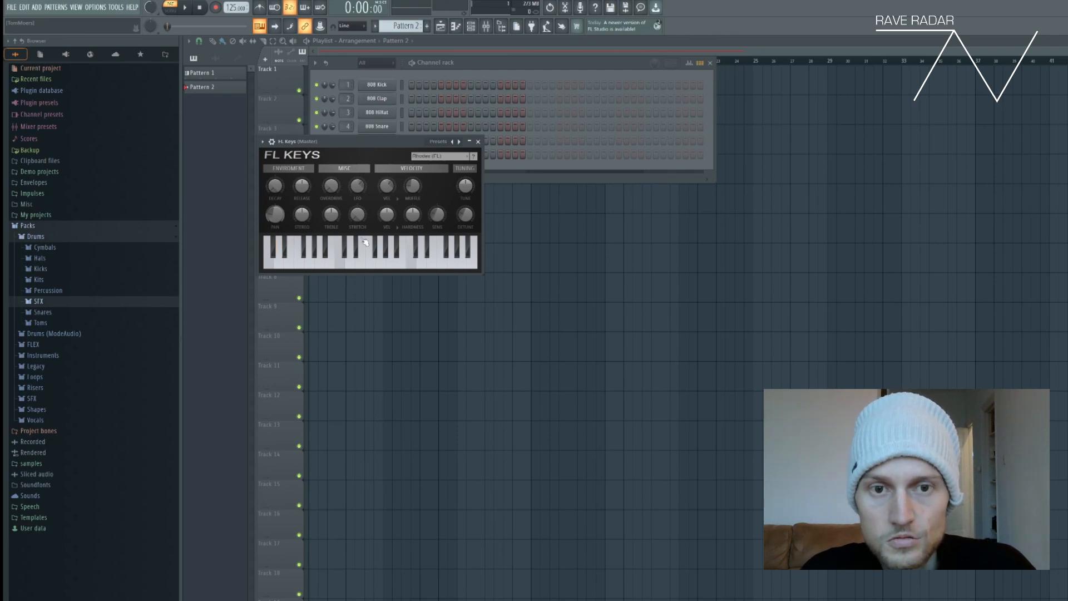
{"action": "key", "text": "h"}
{"action": "key", "text": "s"}
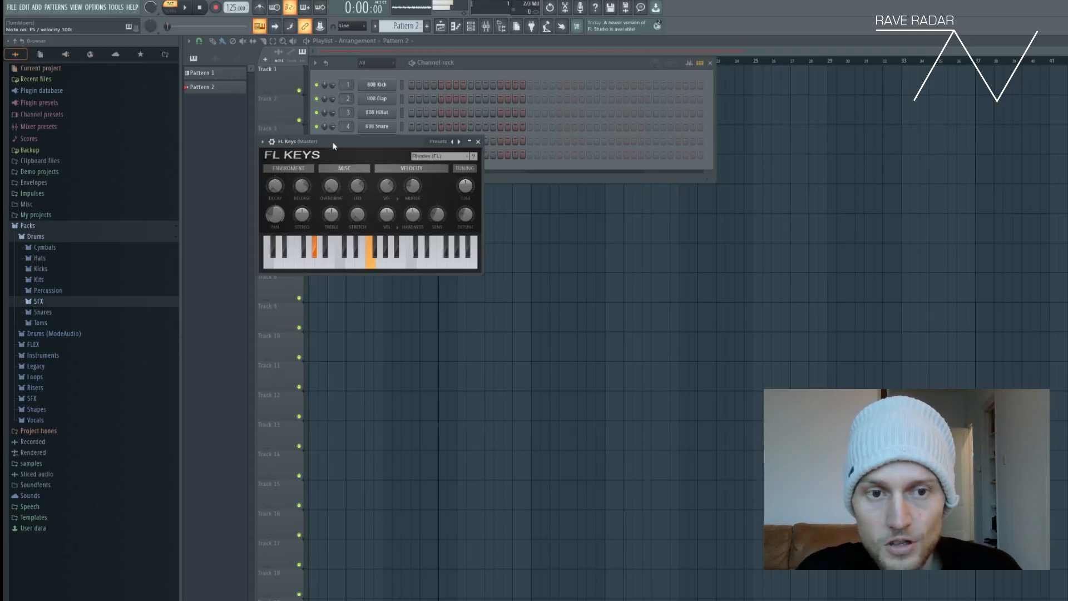
Step: Adjust the release, overdrive and velocity knobs of the FL Keys Rhodes sound
{"action": "left_click_drag", "start_coordinate": [301, 185], "coordinate": [336, 193]}
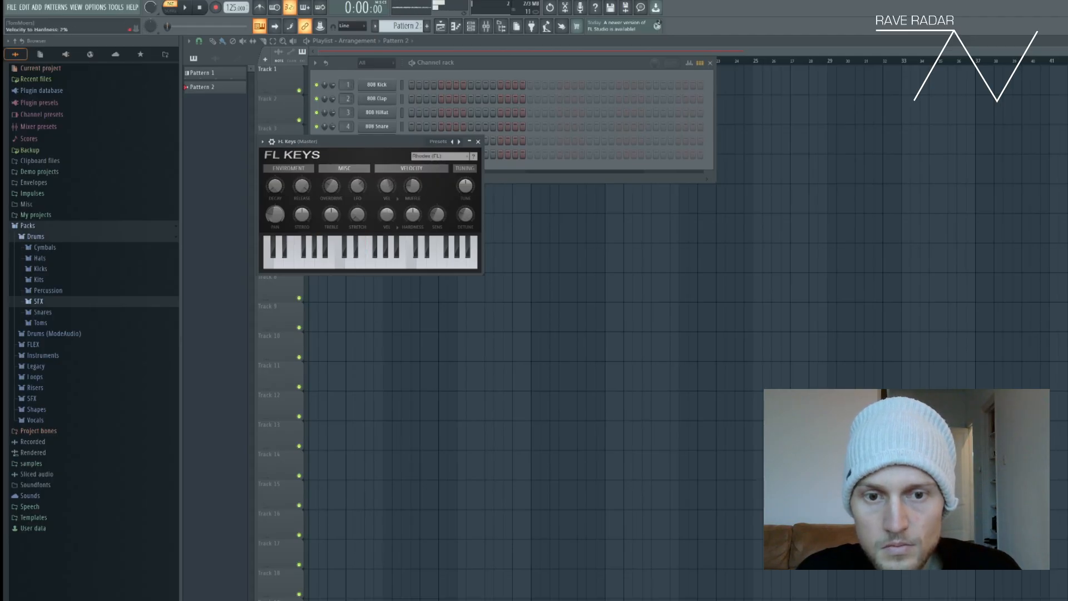
{"action": "left_click_drag", "start_coordinate": [387, 214], "coordinate": [386, 217]}
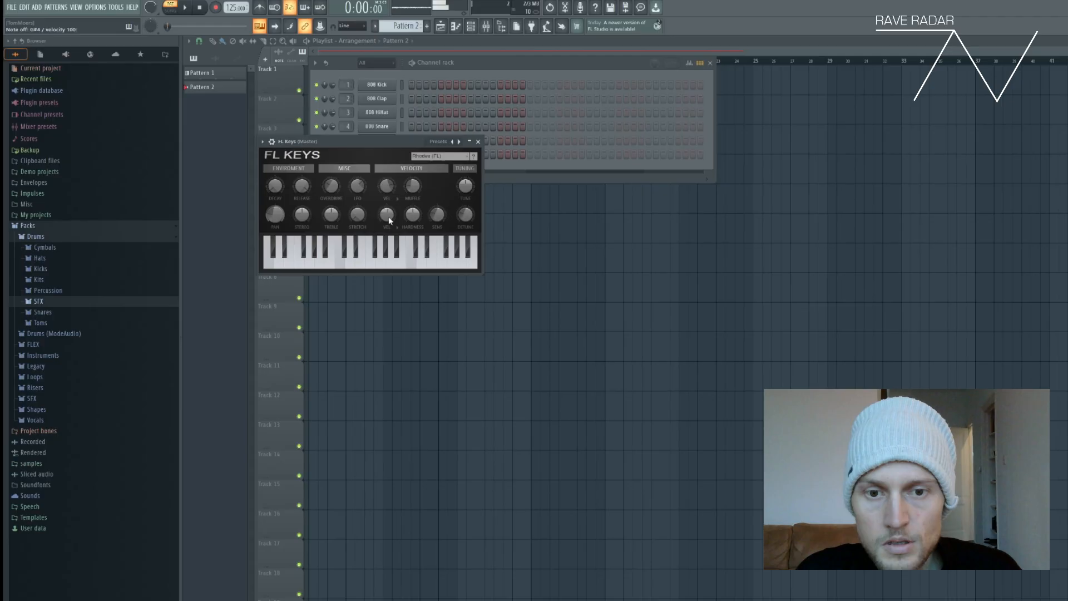
Step: Open the piano roll for the FL Keys channel and set its key labels to All notes
{"action": "left_click", "coordinate": [446, 68]}
{"action": "right_click", "coordinate": [389, 155]}
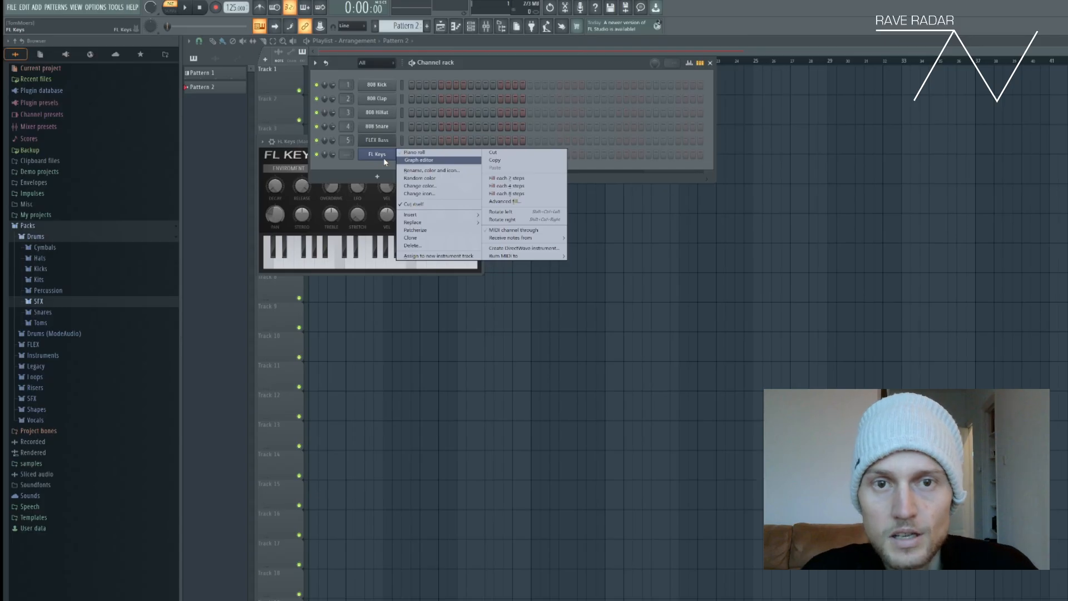
{"action": "left_click", "coordinate": [418, 154]}
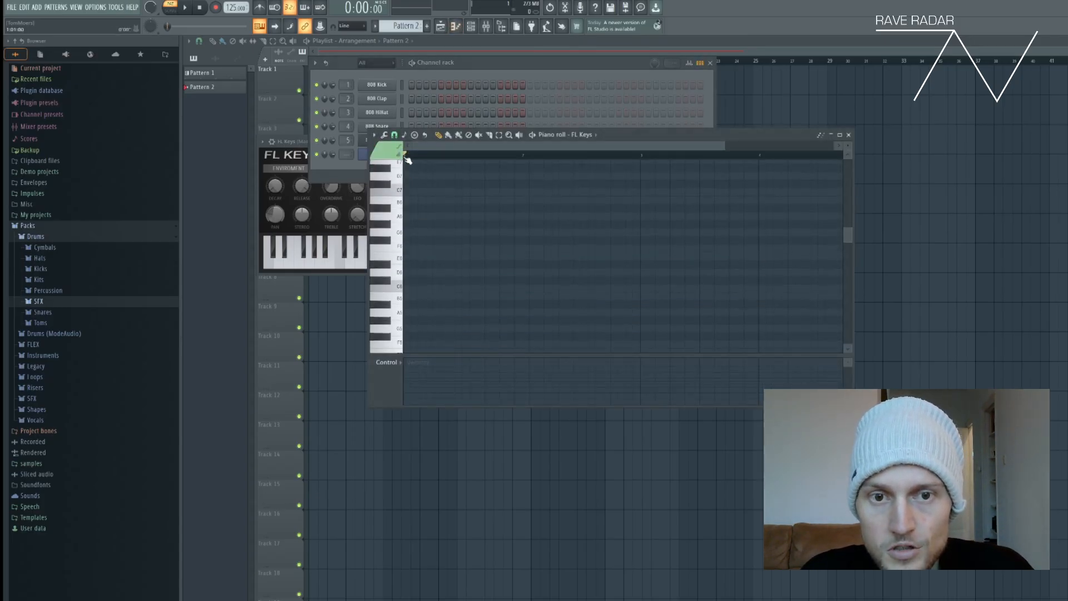
{"action": "left_click", "coordinate": [374, 135]}
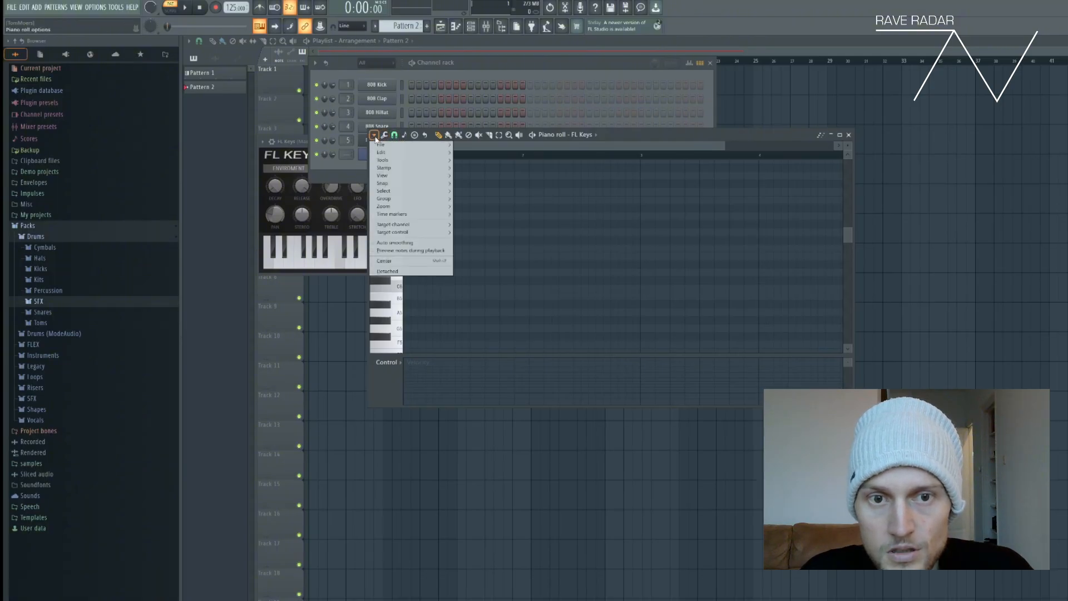
{"action": "mouse_move", "coordinate": [406, 197]}
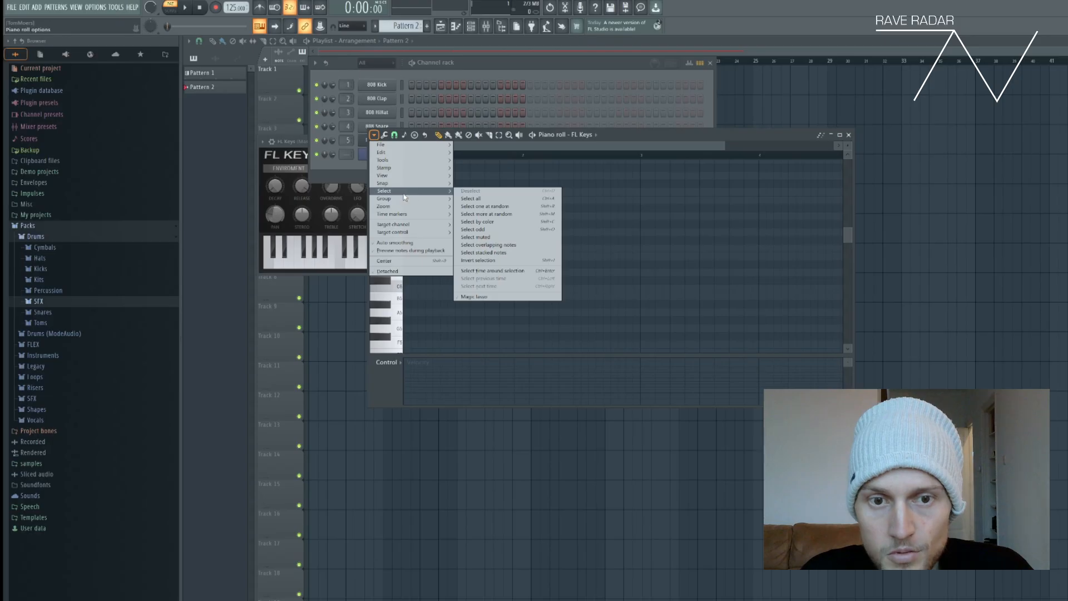
{"action": "mouse_move", "coordinate": [400, 177]}
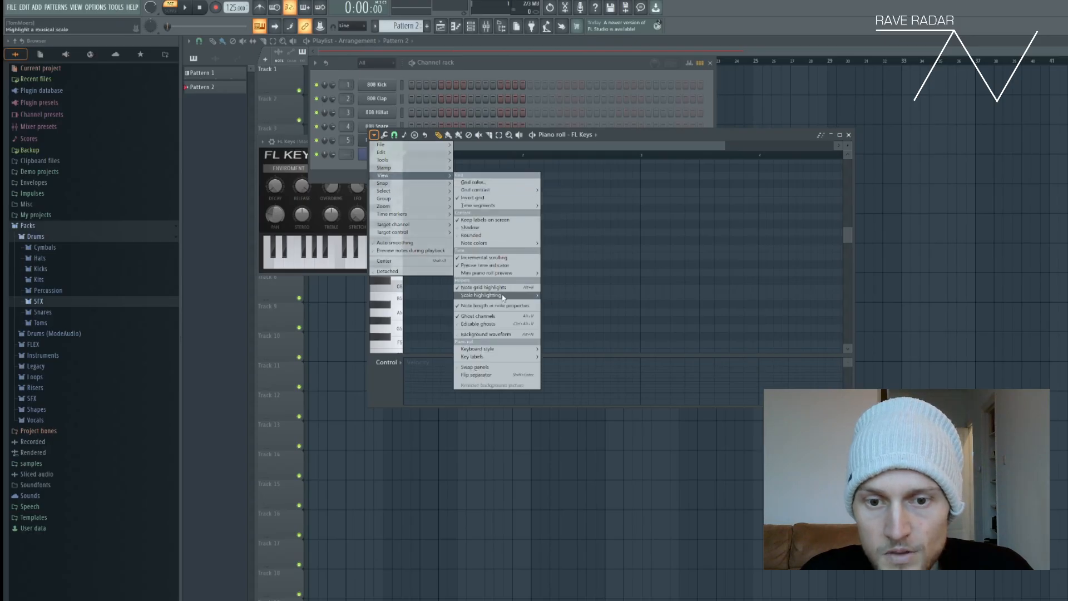
{"action": "mouse_move", "coordinate": [502, 350]}
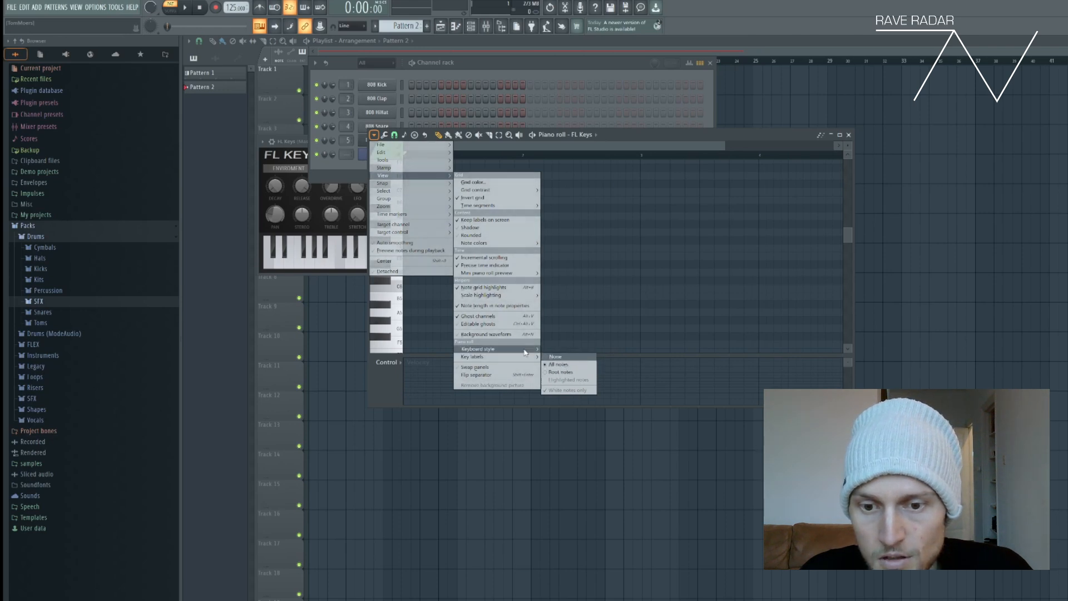
{"action": "left_click", "coordinate": [558, 364]}
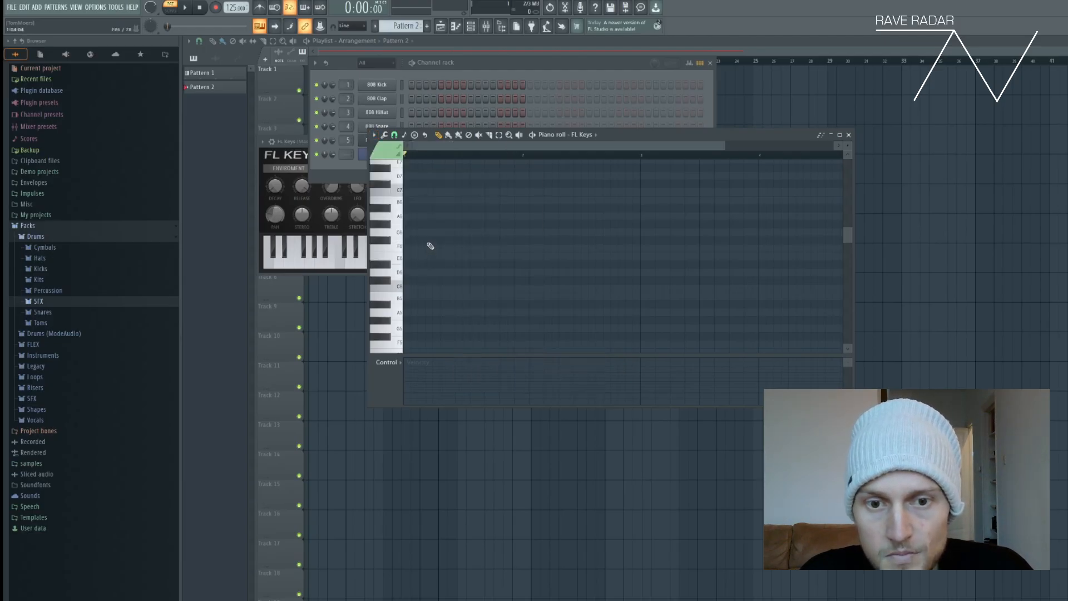
Step: Stamp a Minor chord with root note G6 at the start of the FL Keys piano roll
{"action": "left_click", "coordinate": [414, 135]}
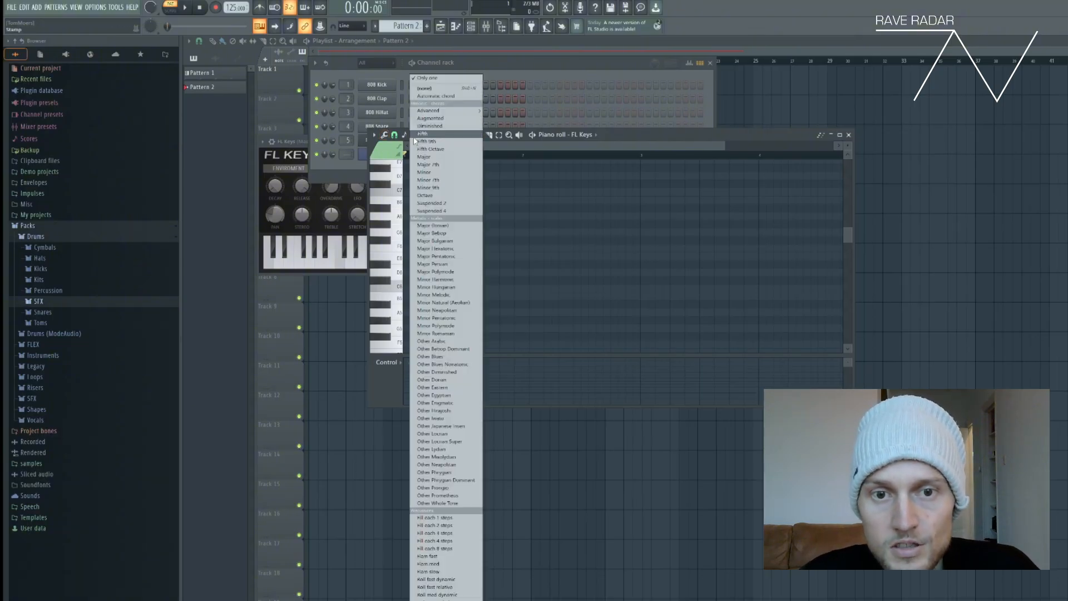
{"action": "left_click", "coordinate": [509, 149]}
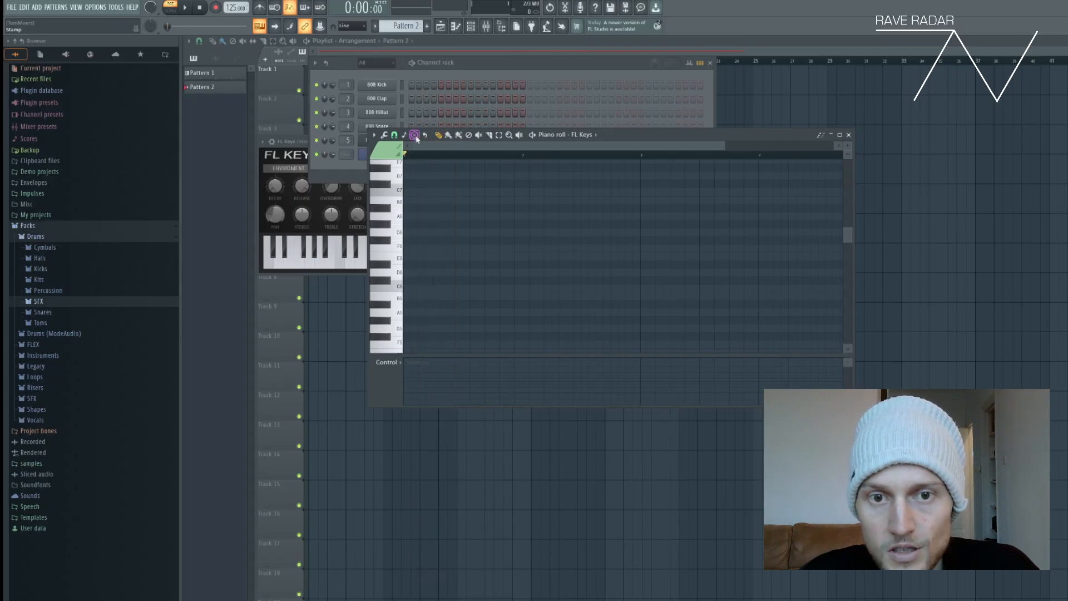
{"action": "left_click", "coordinate": [416, 138]}
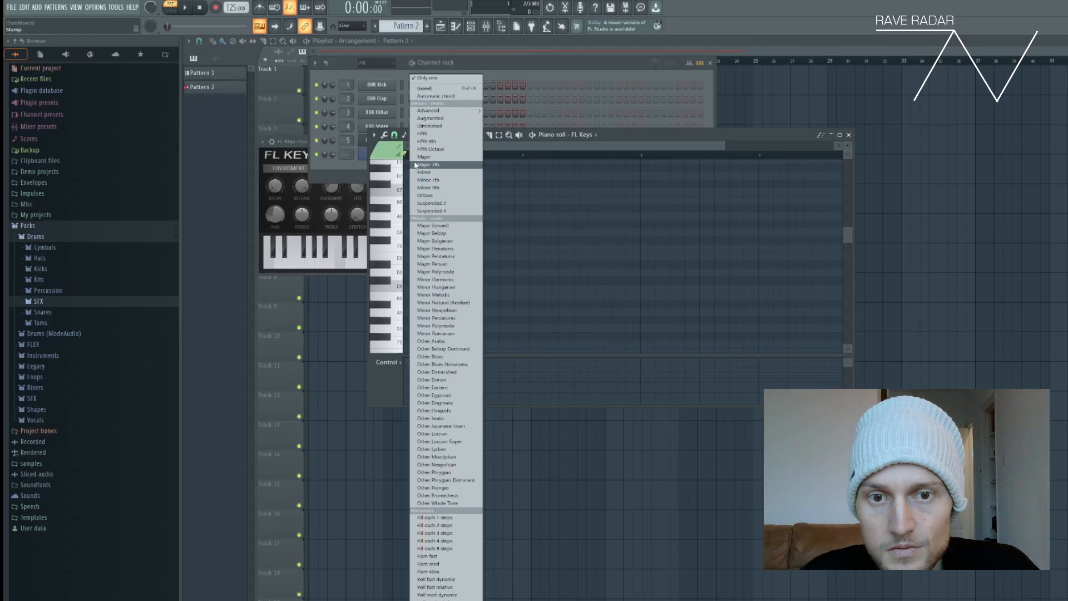
{"action": "left_click", "coordinate": [453, 174]}
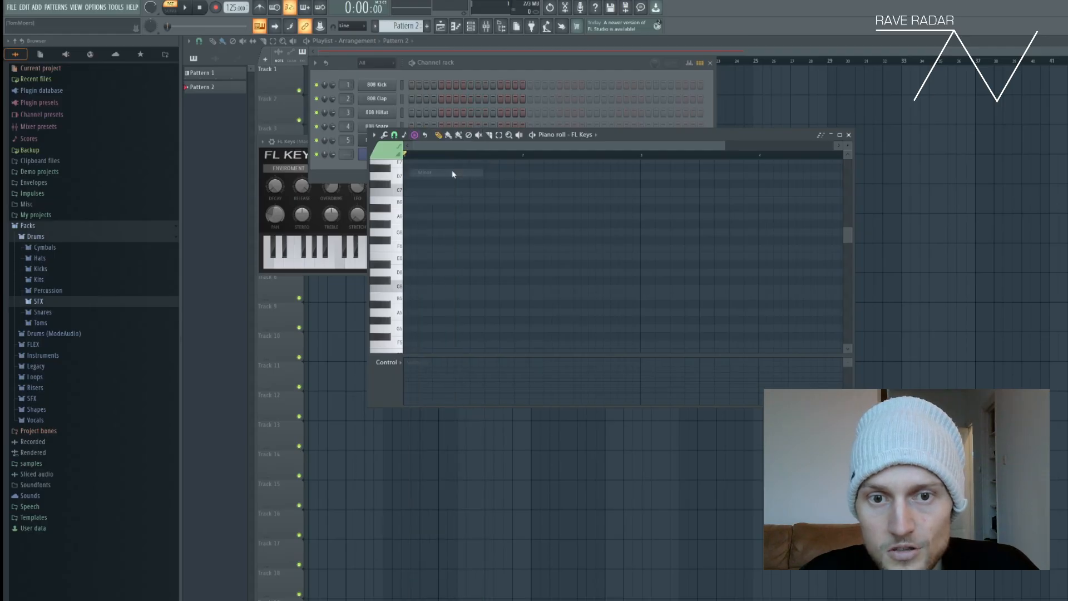
{"action": "left_click", "coordinate": [408, 234]}
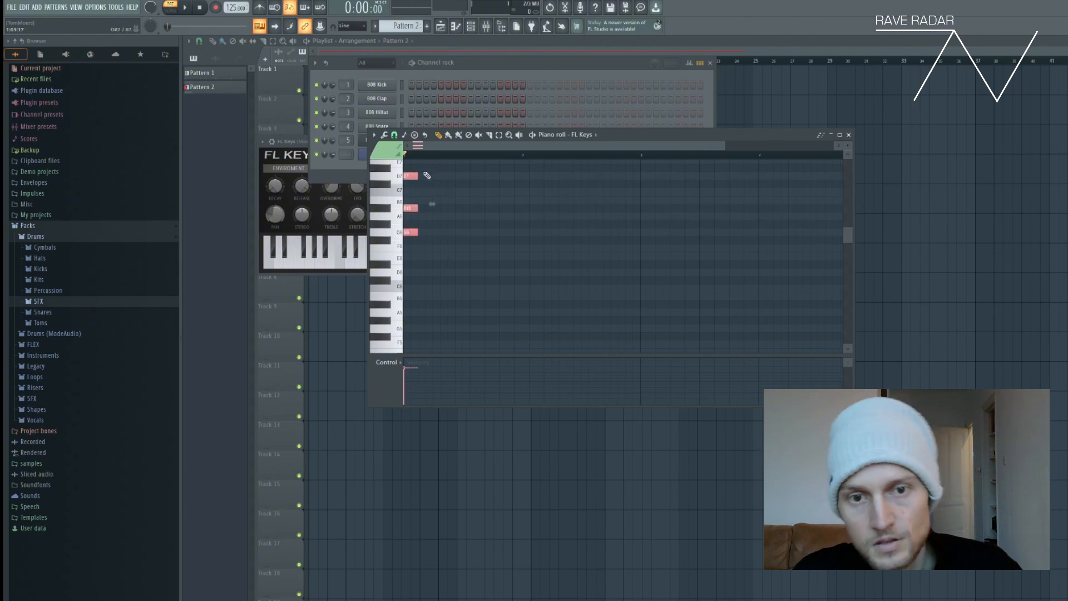
Step: Move the stamped minor chord down one octave to root G5 and lengthen its notes to one full bar
{"action": "key", "text": "space"}
{"action": "key", "text": "space"}
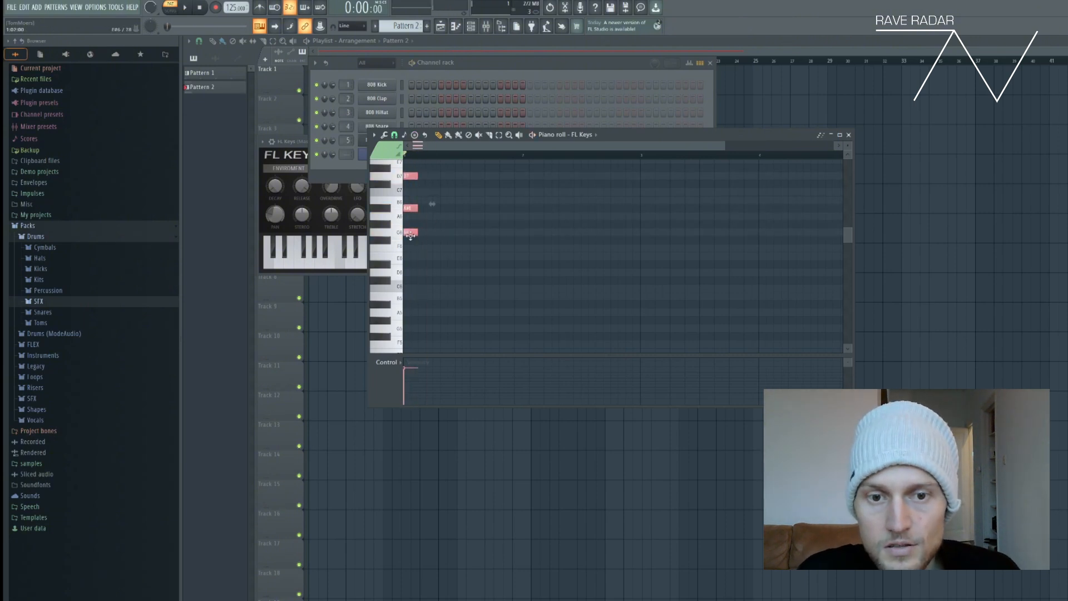
{"action": "left_click_drag", "start_coordinate": [408, 232], "coordinate": [407, 328]}
{"action": "scroll", "coordinate": [426, 241], "scroll_direction": "down", "scroll_amount": 2}
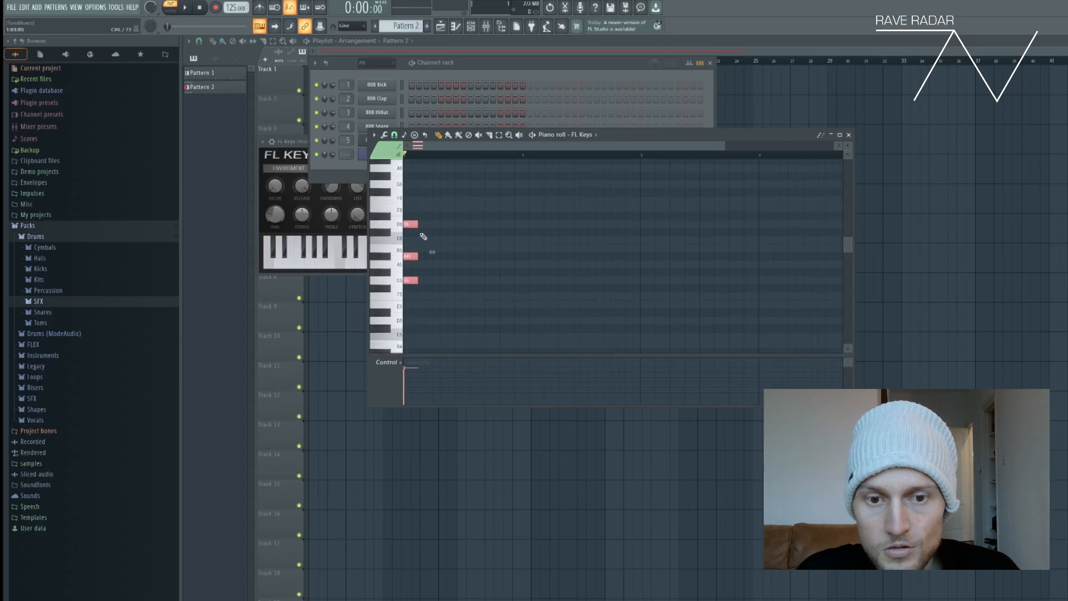
{"action": "key", "text": "space"}
{"action": "left_click_drag", "start_coordinate": [417, 225], "coordinate": [524, 222]}
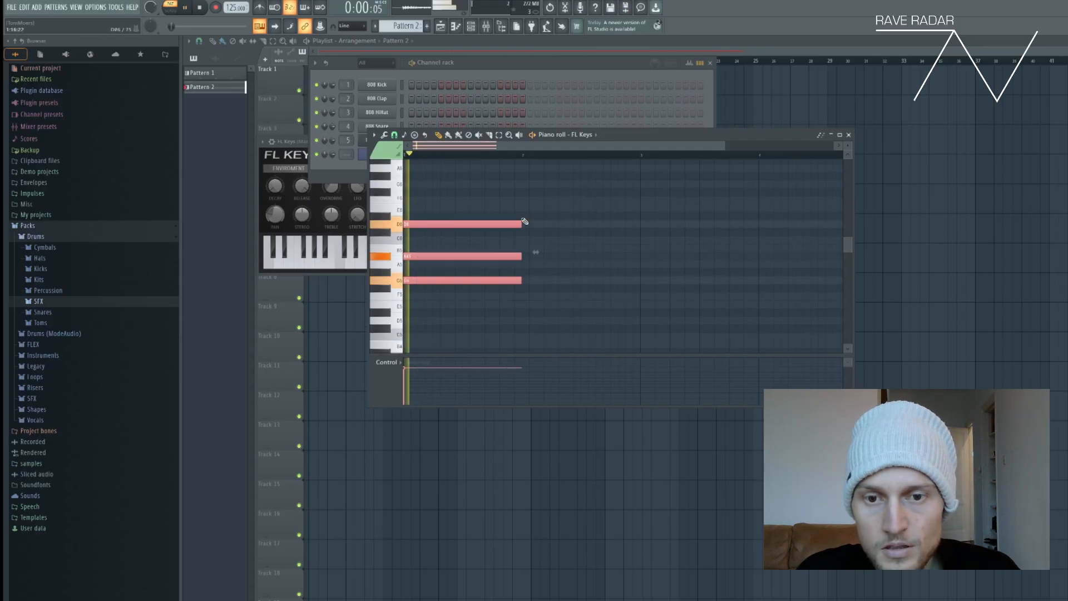
Step: Stop playback and delete all notes of the one-bar G5 minor chord from the piano roll
{"action": "key", "text": "space"}
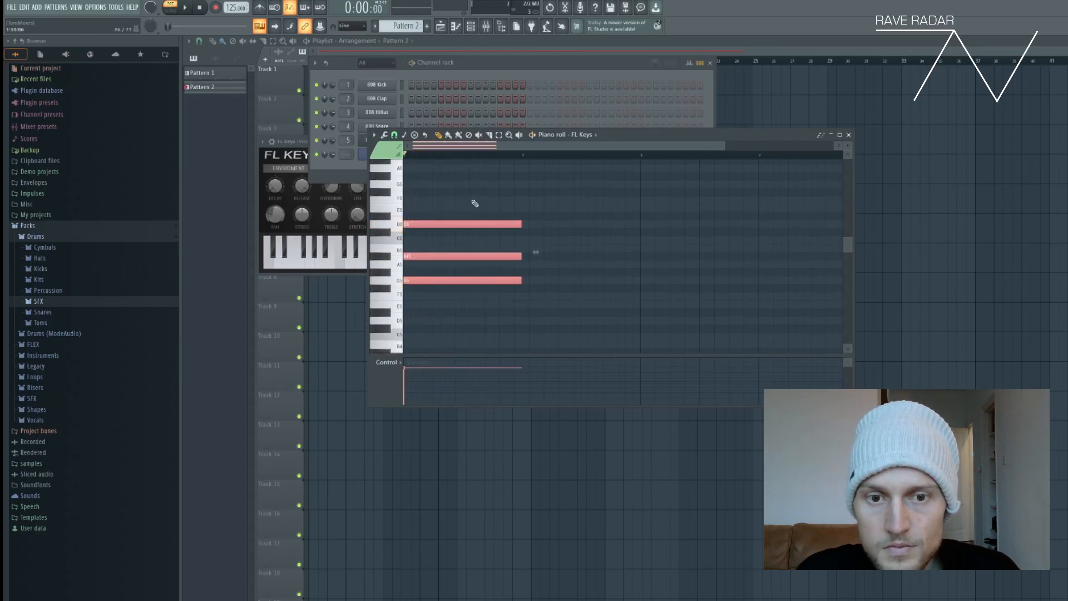
{"action": "right_click", "coordinate": [434, 224]}
{"action": "left_click", "coordinate": [415, 136]}
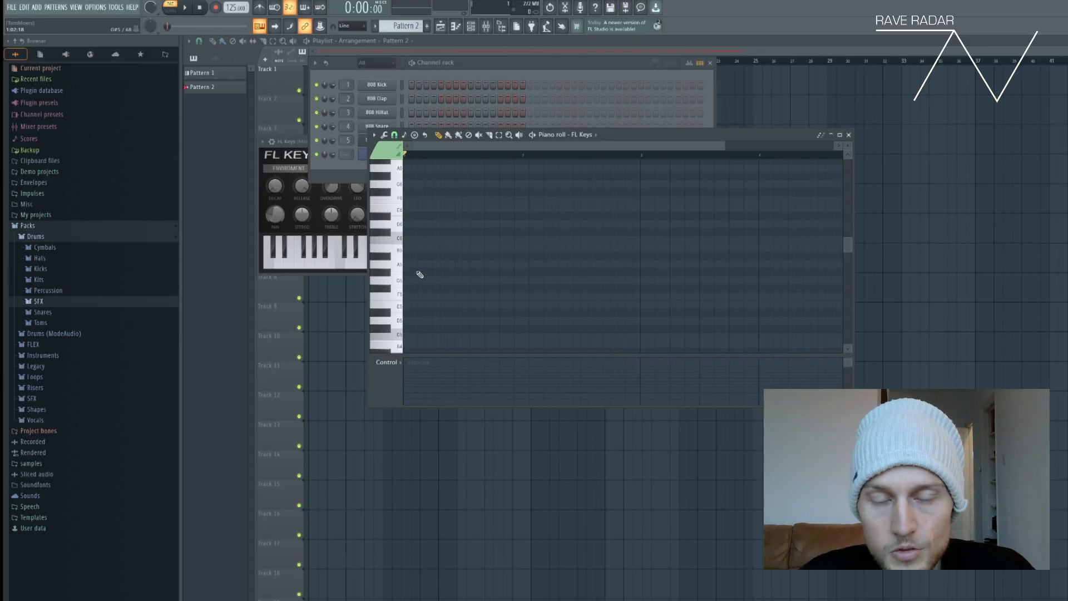
Step: Place a C5 note at the start of bar 1 and shorten it to half a bar
{"action": "scroll", "coordinate": [418, 277], "scroll_direction": "down", "scroll_amount": 4}
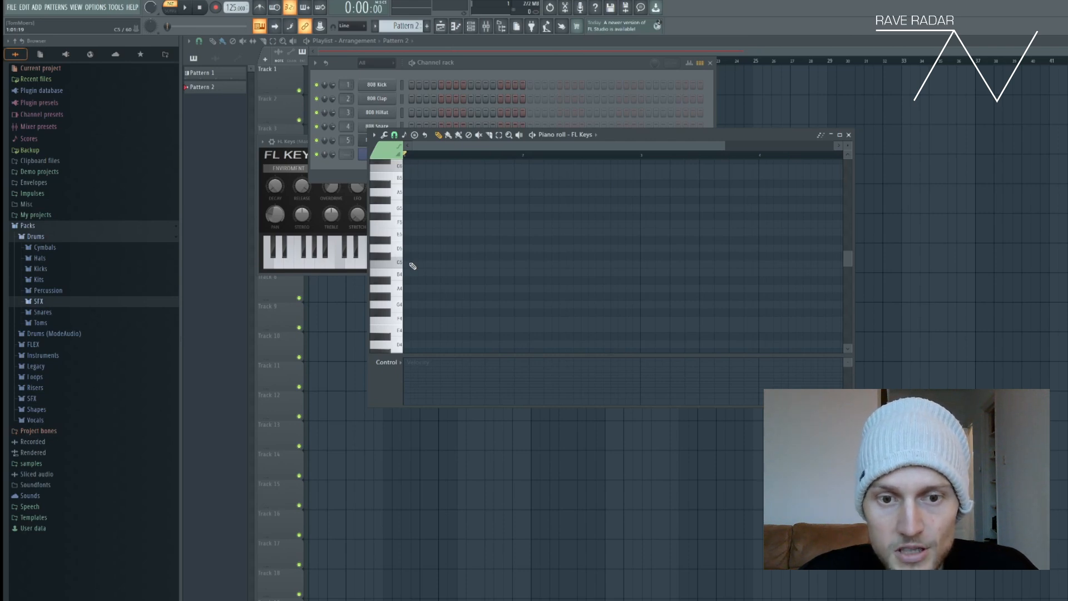
{"action": "left_click", "coordinate": [412, 266]}
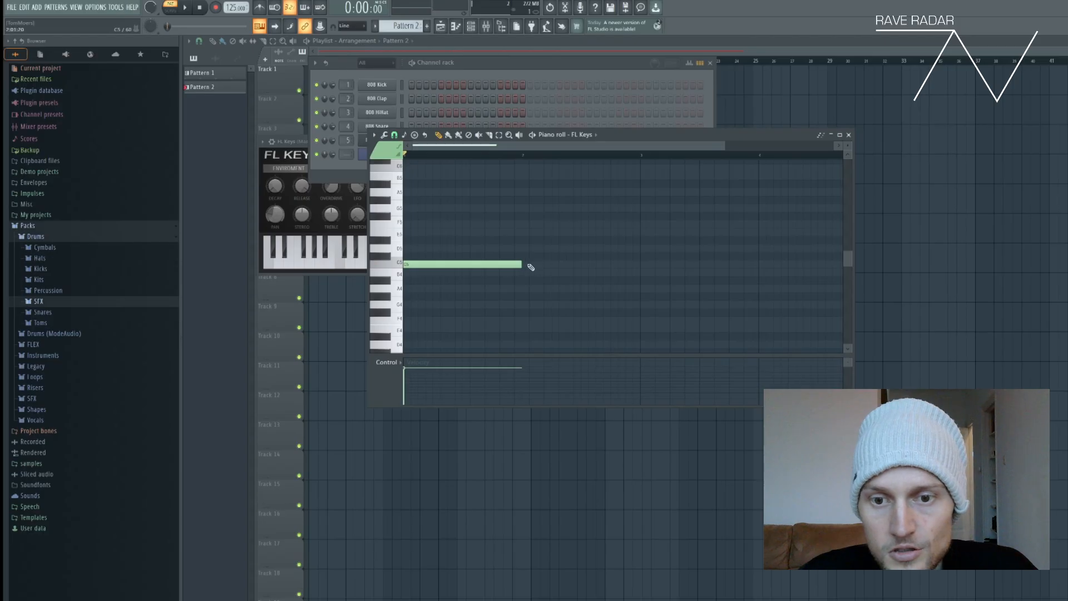
{"action": "left_click_drag", "start_coordinate": [522, 265], "coordinate": [462, 265]}
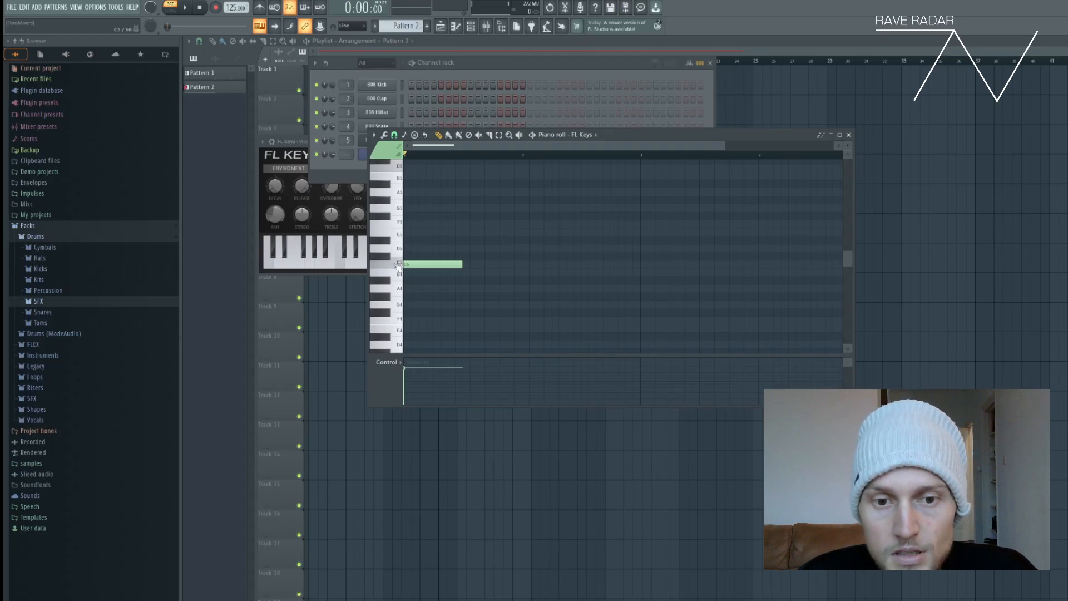
Step: Stack the C minor scale above C5 with half-bar notes on D5, D#5, F5, G5, G#5, A#5 and C6
{"action": "left_click", "coordinate": [418, 249]}
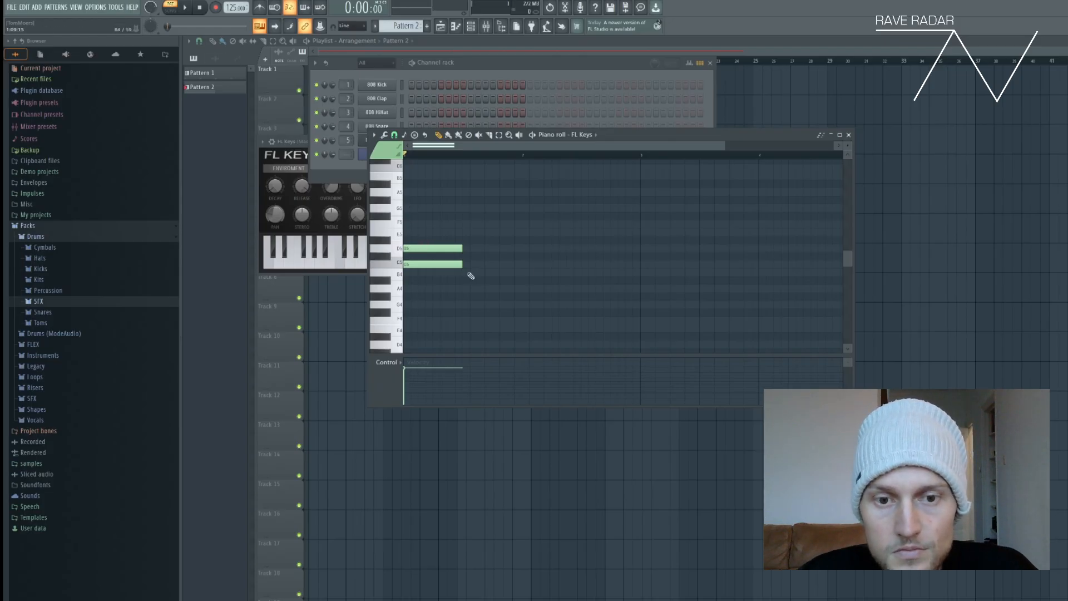
{"action": "left_click", "coordinate": [430, 257]}
{"action": "right_click", "coordinate": [431, 257]}
{"action": "left_click", "coordinate": [430, 265]}
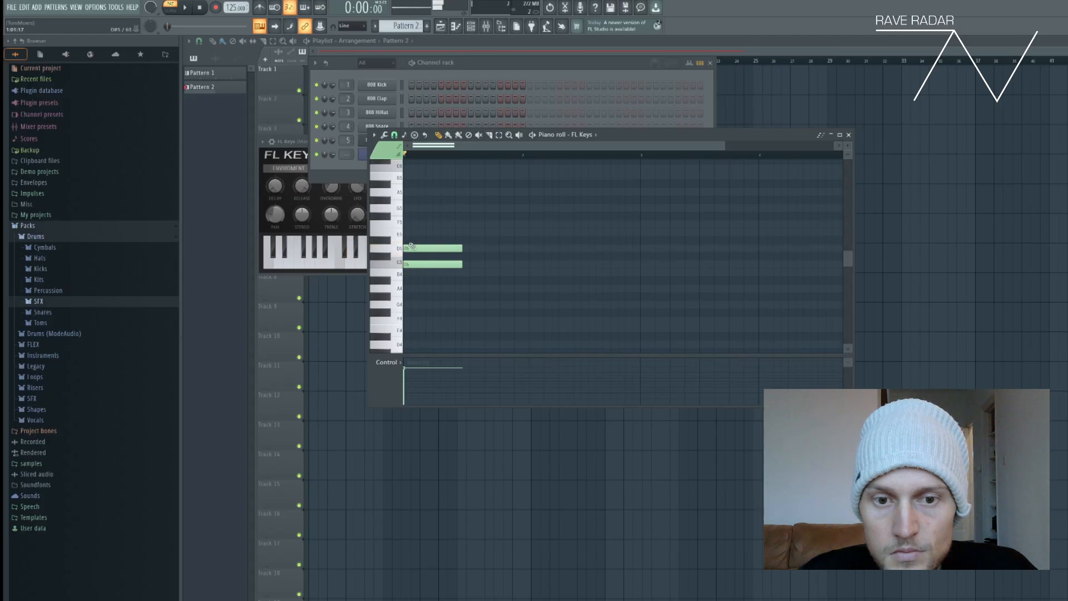
{"action": "left_click", "coordinate": [411, 241]}
{"action": "left_click", "coordinate": [409, 224]}
{"action": "left_click", "coordinate": [407, 208]}
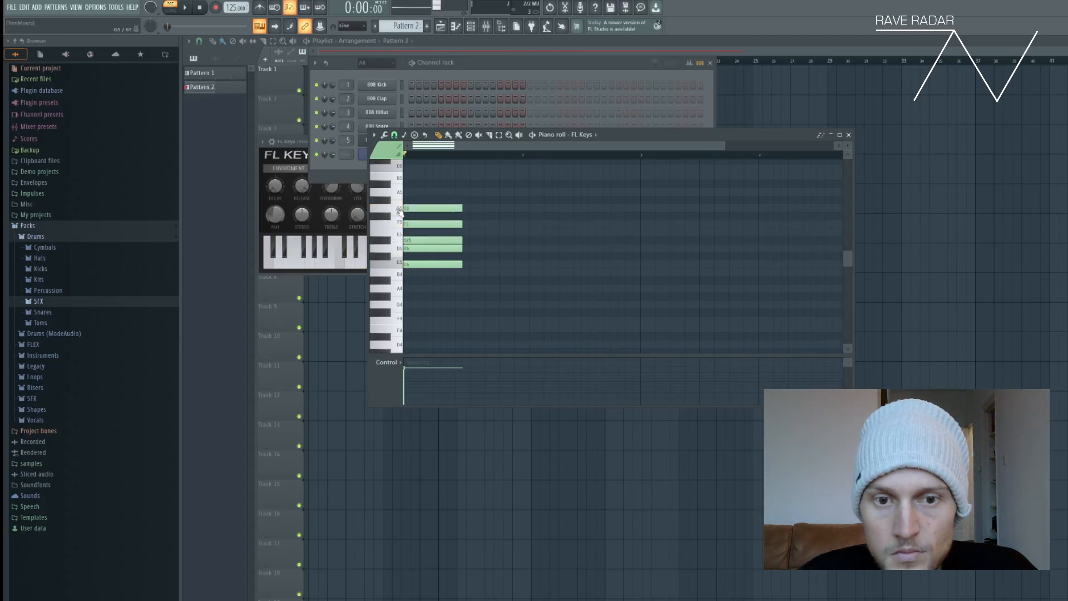
{"action": "left_click", "coordinate": [412, 193]}
{"action": "right_click", "coordinate": [412, 193]}
{"action": "left_click", "coordinate": [418, 199]}
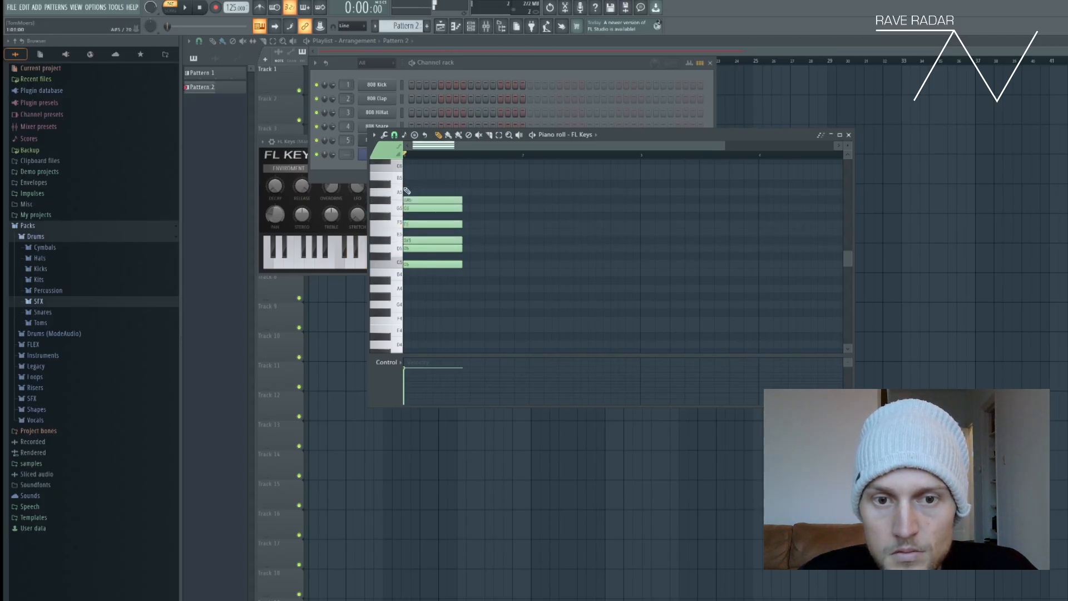
{"action": "left_click", "coordinate": [421, 184]}
{"action": "left_click", "coordinate": [423, 168]}
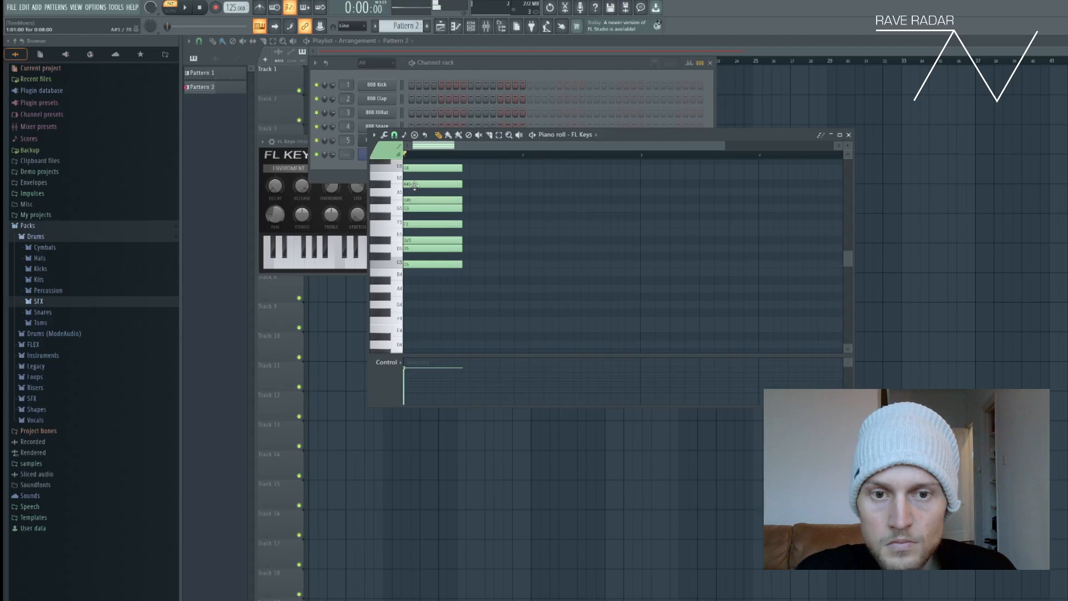
Step: Delete every scale note above C5 in bar 1 and audition the remaining C5
{"action": "right_click", "coordinate": [426, 250]}
{"action": "right_click", "coordinate": [427, 239]}
{"action": "right_click", "coordinate": [427, 224]}
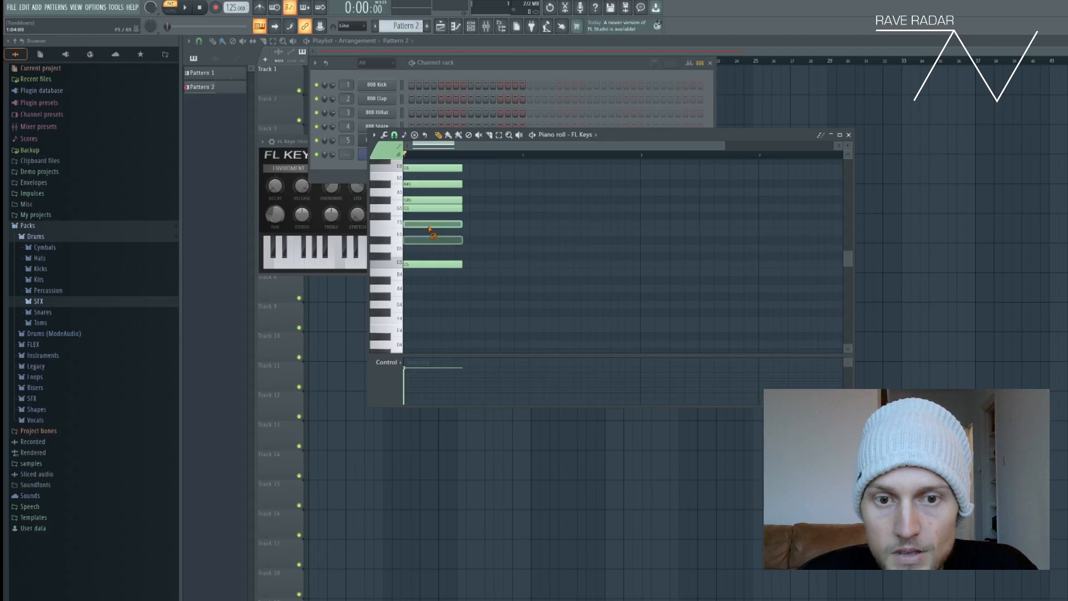
{"action": "right_click", "coordinate": [427, 208]}
{"action": "right_click", "coordinate": [427, 200]}
{"action": "right_click", "coordinate": [427, 183]}
{"action": "right_click", "coordinate": [427, 167]}
{"action": "left_click", "coordinate": [412, 263]}
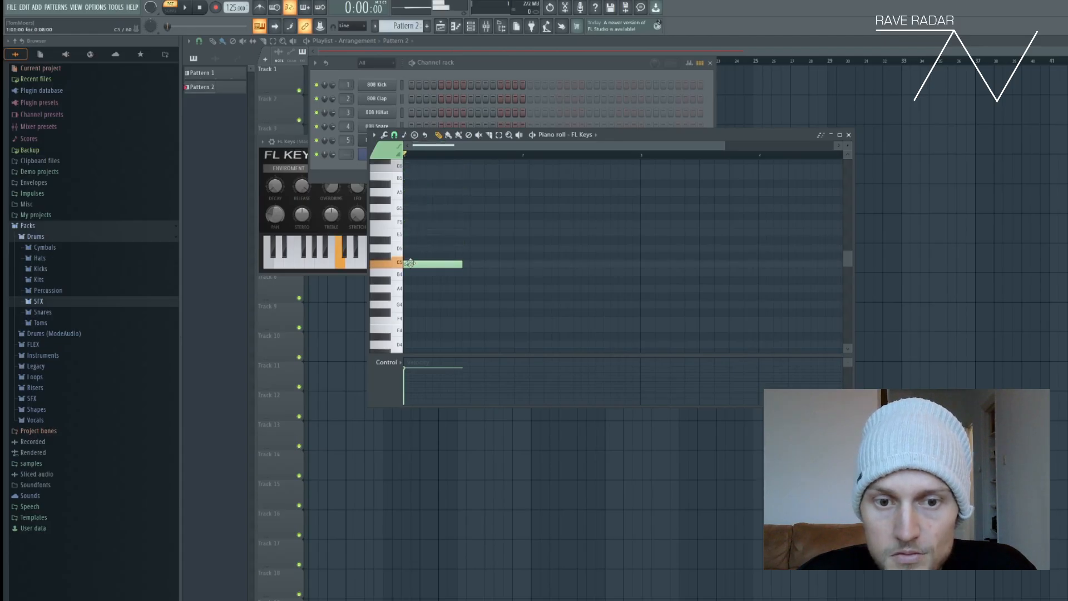
Step: Stack the C major scale above C5 with half-bar notes on D5, E5, F5, G5, A5, B5 and C6
{"action": "left_click", "coordinate": [411, 240]}
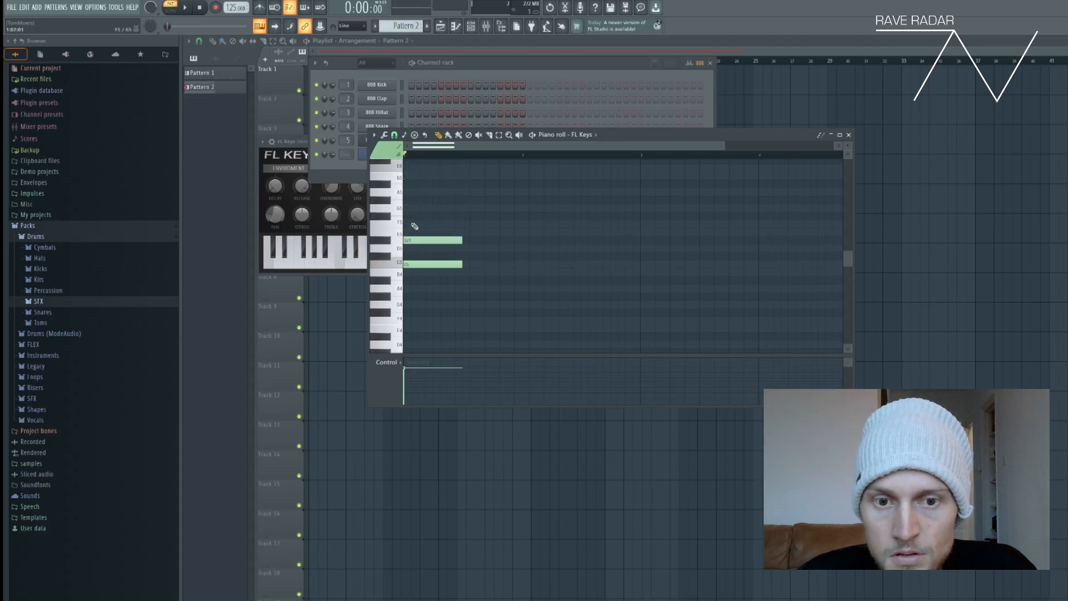
{"action": "right_click", "coordinate": [415, 240]}
{"action": "left_click", "coordinate": [415, 248]}
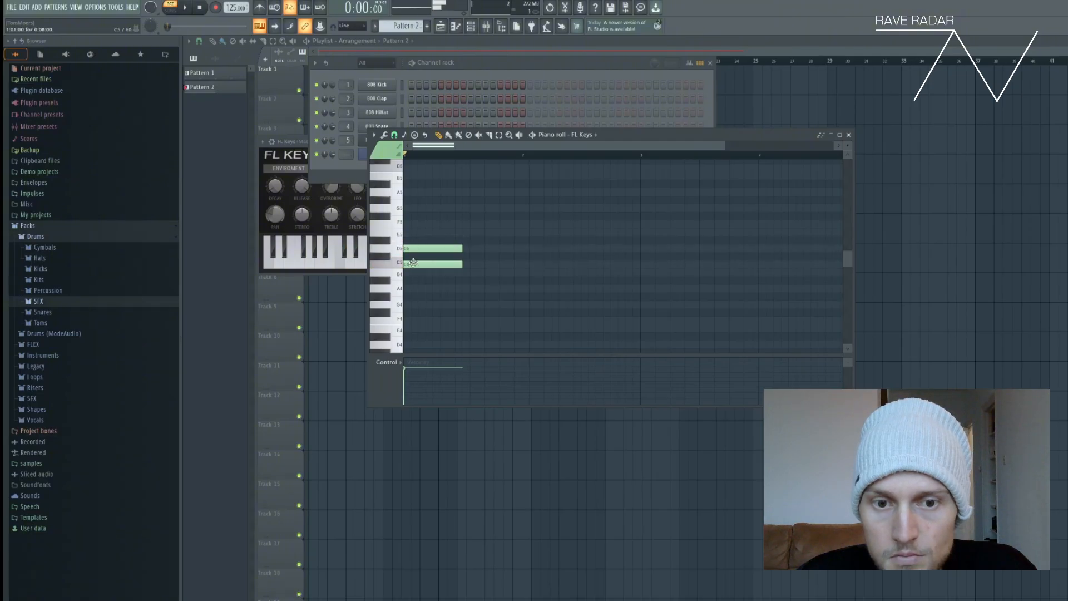
{"action": "left_click", "coordinate": [413, 248]}
{"action": "left_click", "coordinate": [412, 232]}
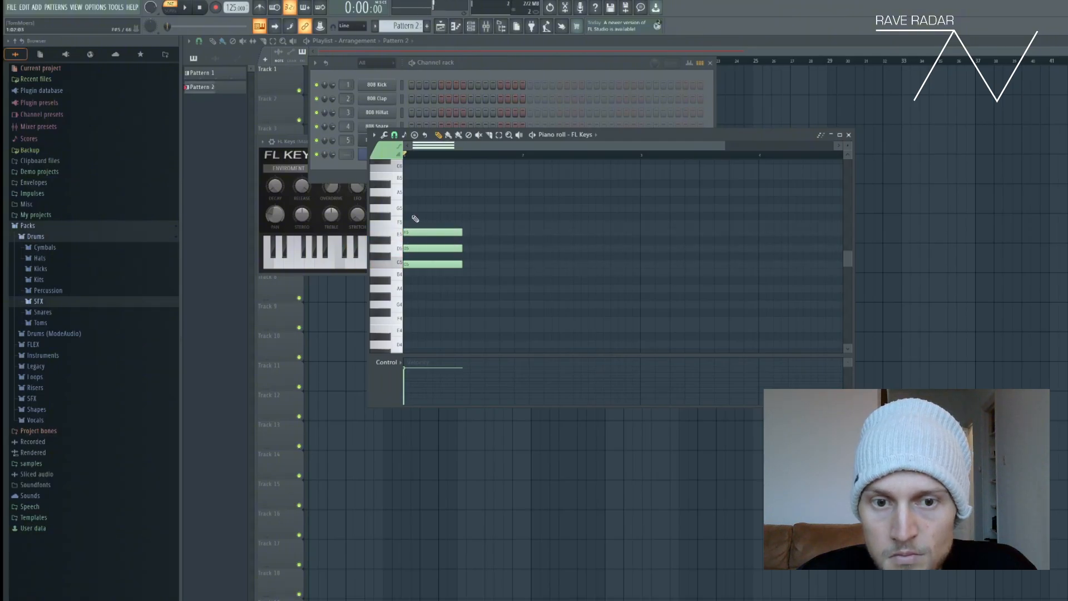
{"action": "left_click", "coordinate": [415, 217]}
{"action": "right_click", "coordinate": [415, 217]}
{"action": "left_click", "coordinate": [411, 224]}
{"action": "left_click", "coordinate": [410, 208]}
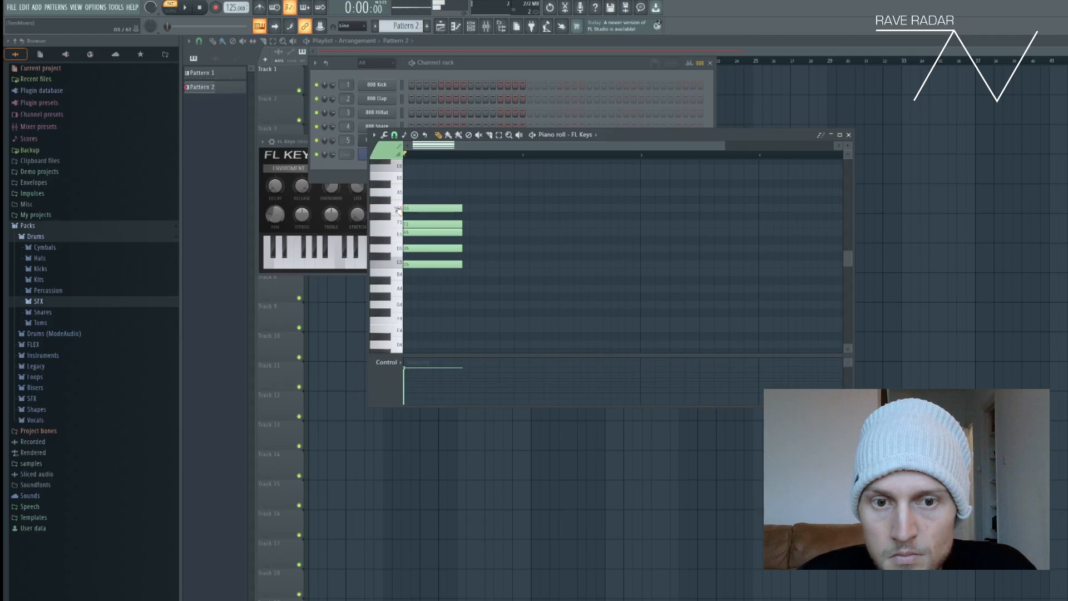
{"action": "left_click", "coordinate": [412, 192]}
{"action": "left_click", "coordinate": [410, 176]}
{"action": "left_click", "coordinate": [407, 168]}
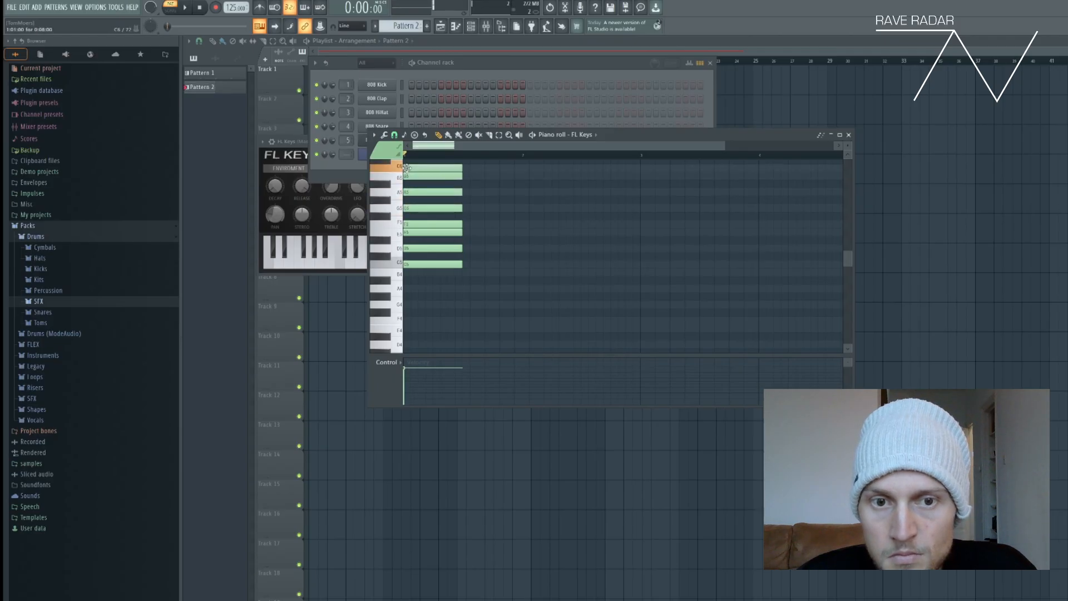
{"action": "left_click", "coordinate": [411, 226]}
{"action": "left_click", "coordinate": [413, 195]}
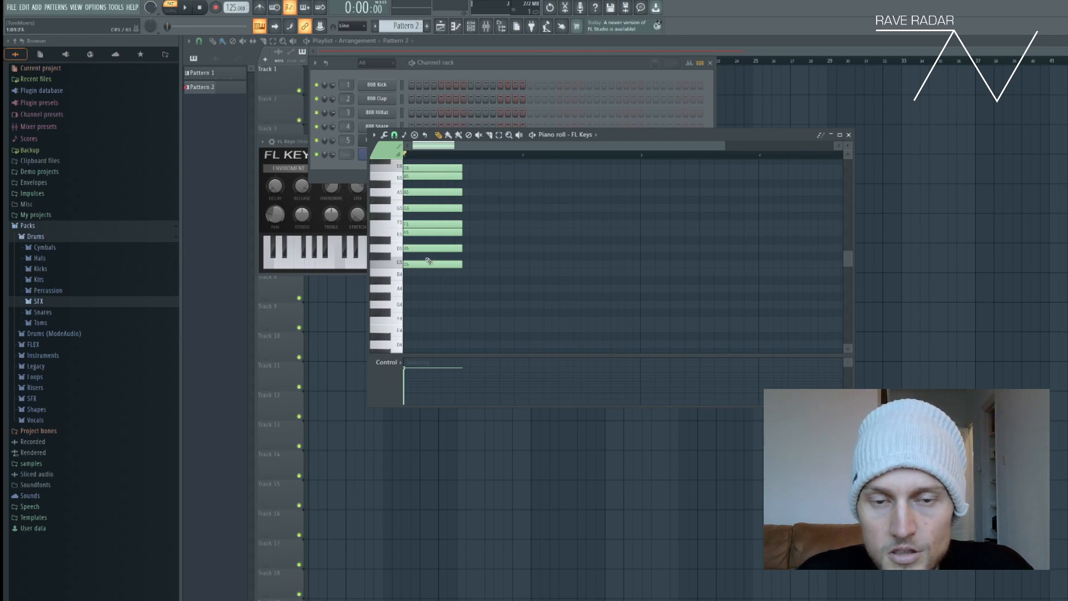
Step: Stack half-bar notes at the start of bar 2 on C5, D#5, F5, G5, G#5, A#5 and C6 for a minor-scale comparison
{"action": "left_click", "coordinate": [525, 265]}
{"action": "left_click", "coordinate": [525, 240]}
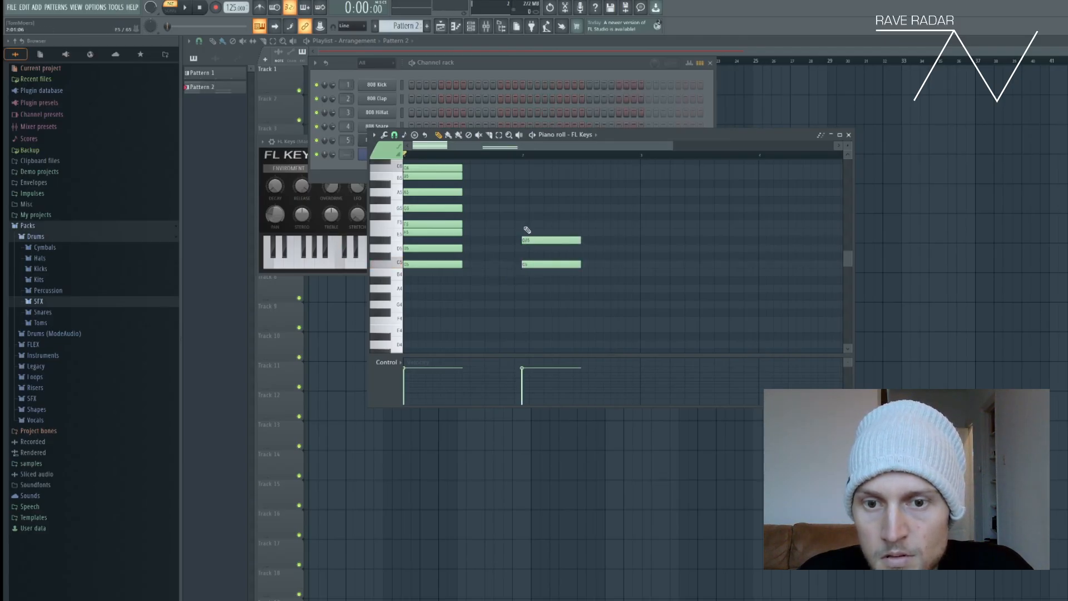
{"action": "left_click", "coordinate": [525, 216]}
{"action": "right_click", "coordinate": [527, 215]}
{"action": "left_click", "coordinate": [525, 224]}
{"action": "left_click", "coordinate": [523, 209]}
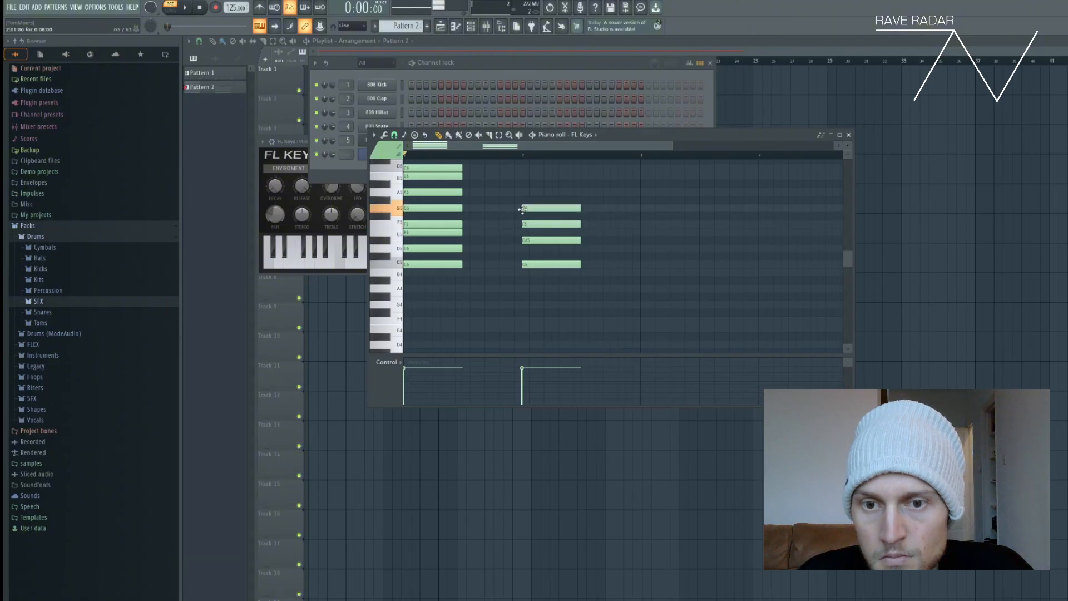
{"action": "left_click", "coordinate": [525, 199]}
{"action": "left_click", "coordinate": [525, 184]}
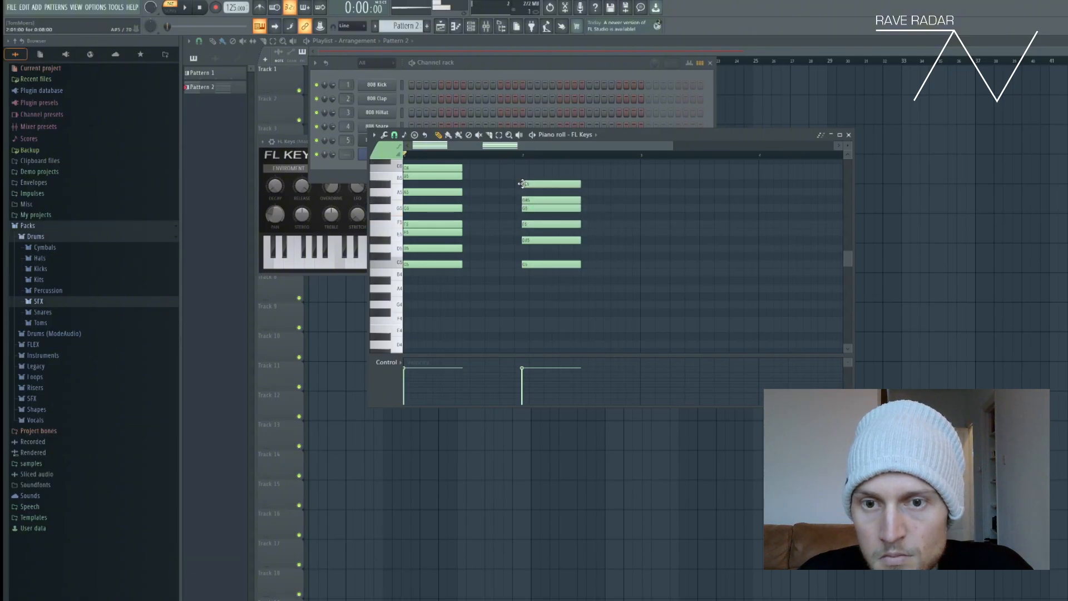
{"action": "left_click", "coordinate": [525, 167]}
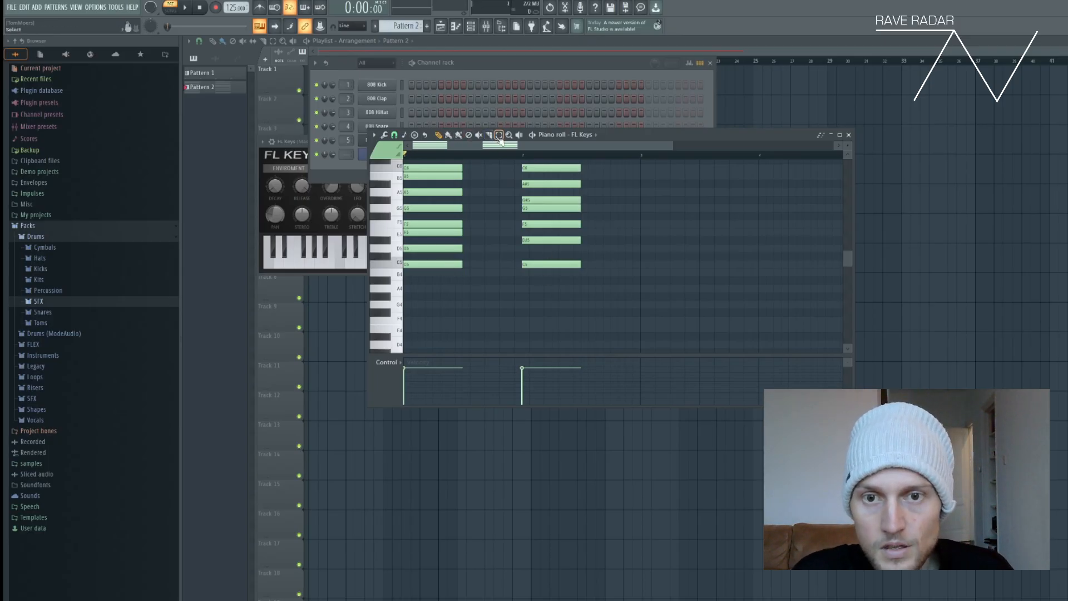
Step: Select the stacked scale notes and clear both bars, keeping only the C5 note in bar 1
{"action": "left_click_drag", "start_coordinate": [440, 276], "coordinate": [428, 165]}
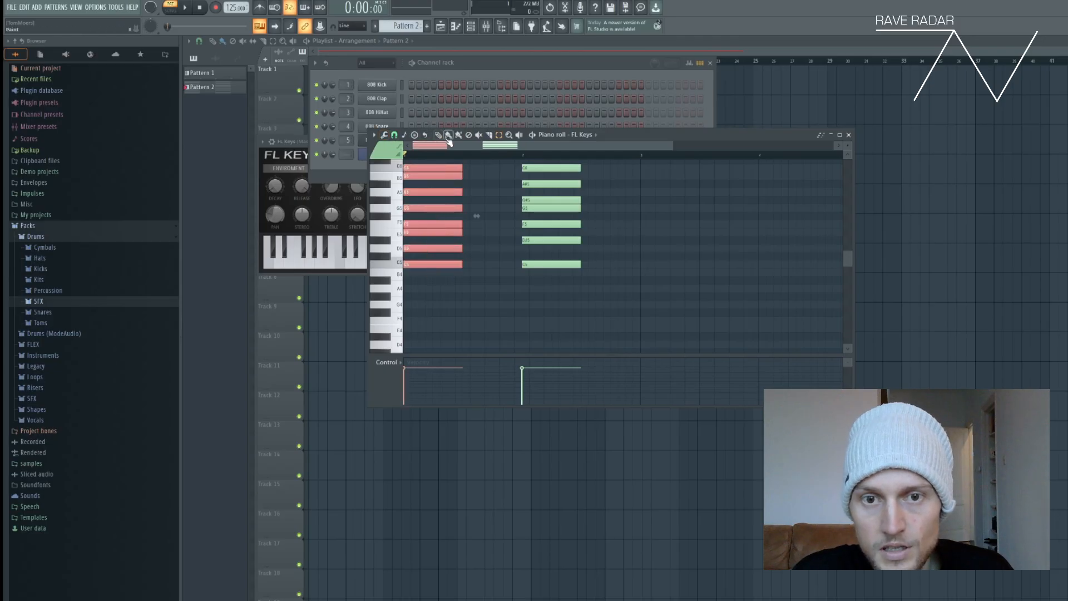
{"action": "left_click_drag", "start_coordinate": [411, 264], "coordinate": [434, 263]}
{"action": "left_click_drag", "start_coordinate": [537, 281], "coordinate": [537, 173]}
{"action": "left_click_drag", "start_coordinate": [426, 257], "coordinate": [428, 162]}
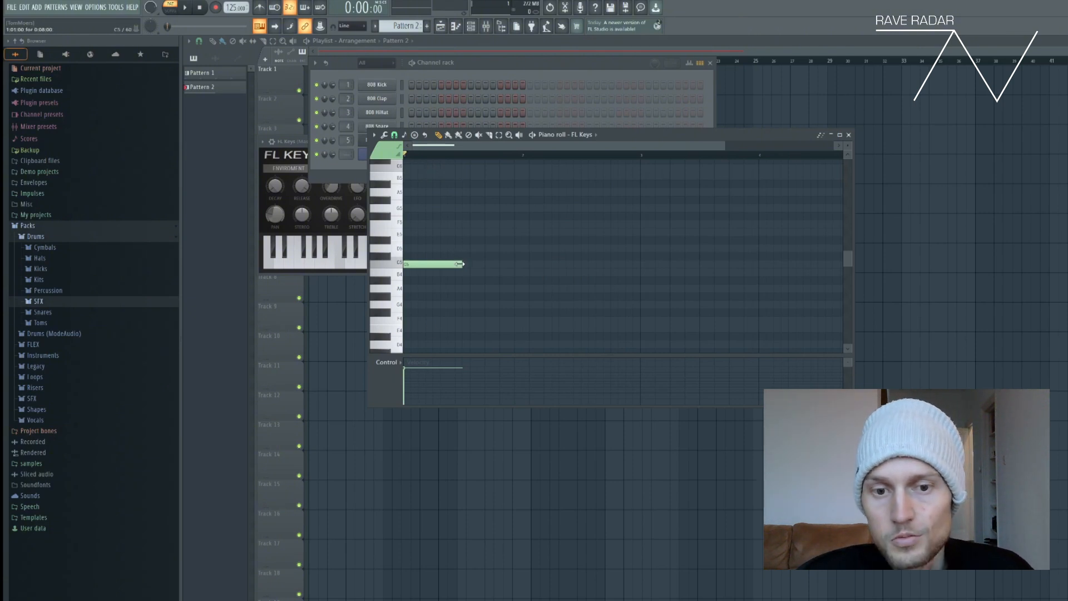
Step: Lengthen C5 to one full bar and build a C minor chord by adding D#5 and G5
{"action": "left_click_drag", "start_coordinate": [458, 264], "coordinate": [512, 266]}
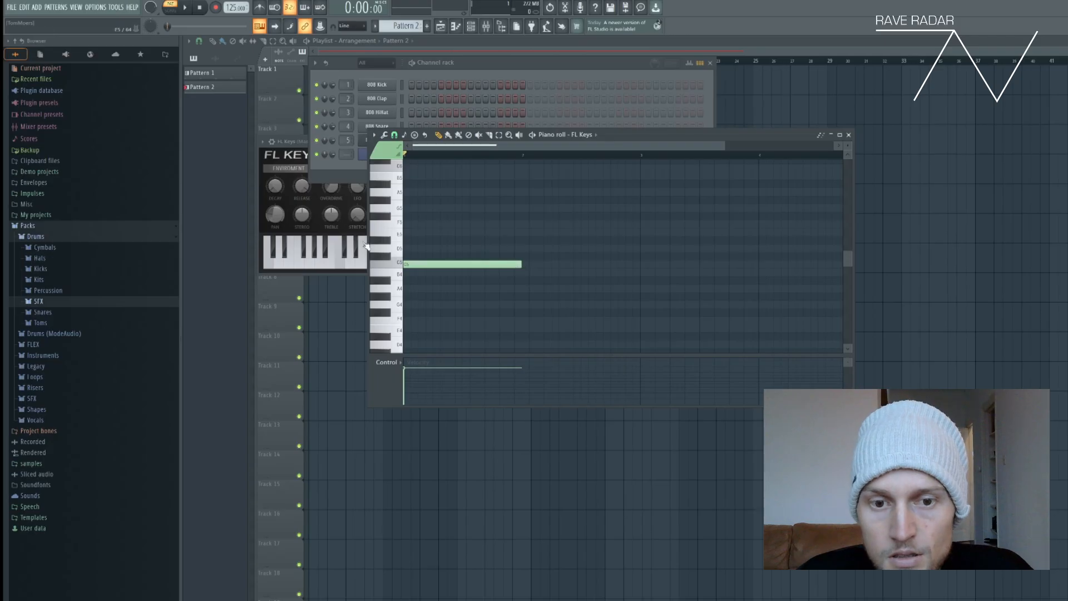
{"action": "left_click", "coordinate": [418, 232]}
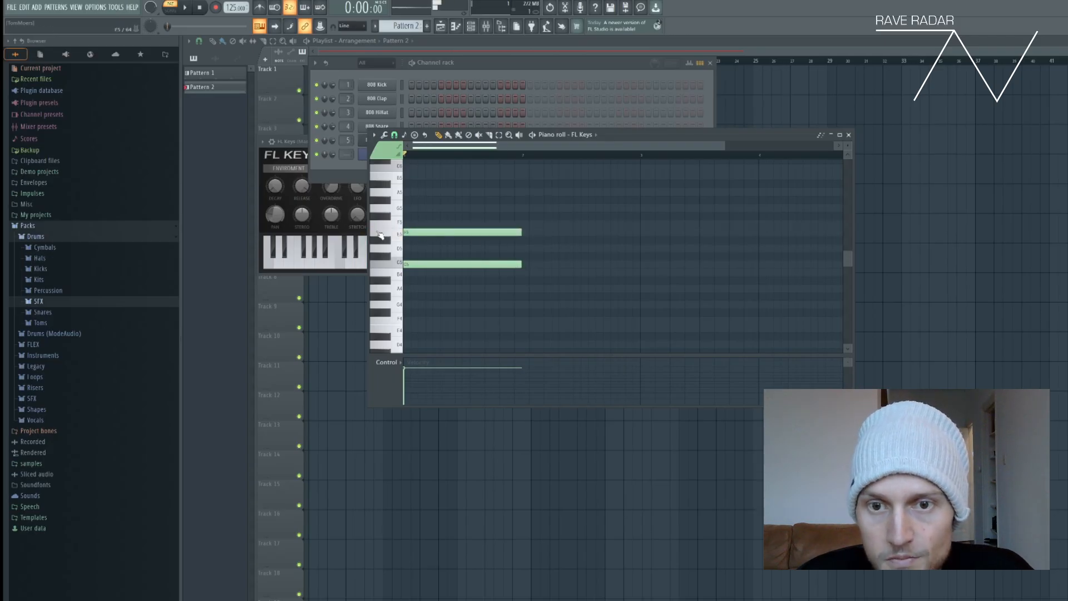
{"action": "right_click", "coordinate": [414, 232]}
{"action": "left_click", "coordinate": [414, 240]}
{"action": "left_click", "coordinate": [415, 208]}
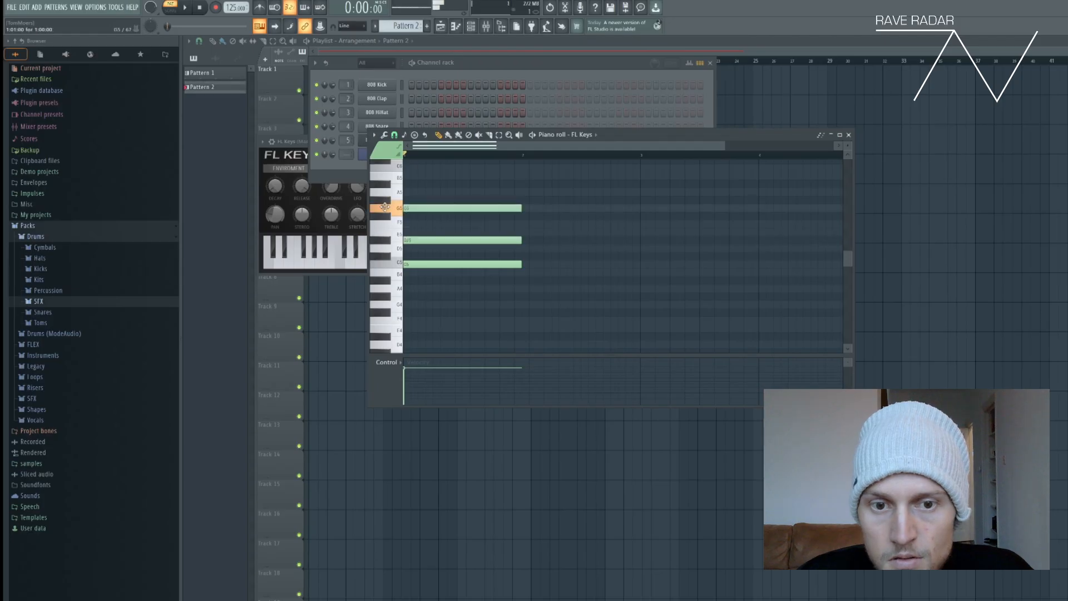
Step: Audition individual keys around the C minor chord and play the chord back once
{"action": "left_click", "coordinate": [400, 267]}
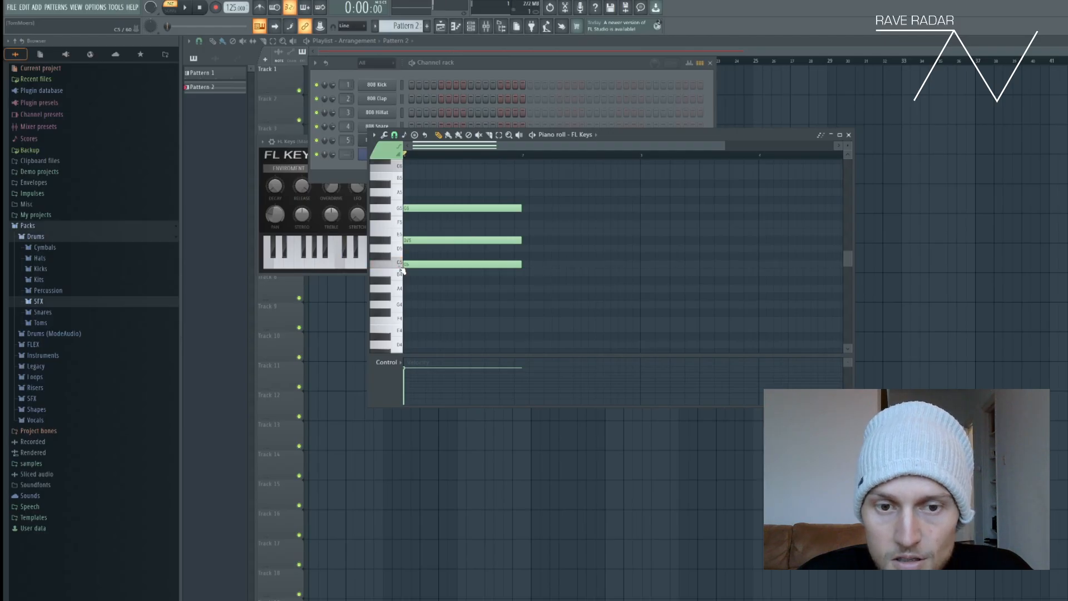
{"action": "left_click", "coordinate": [389, 235]}
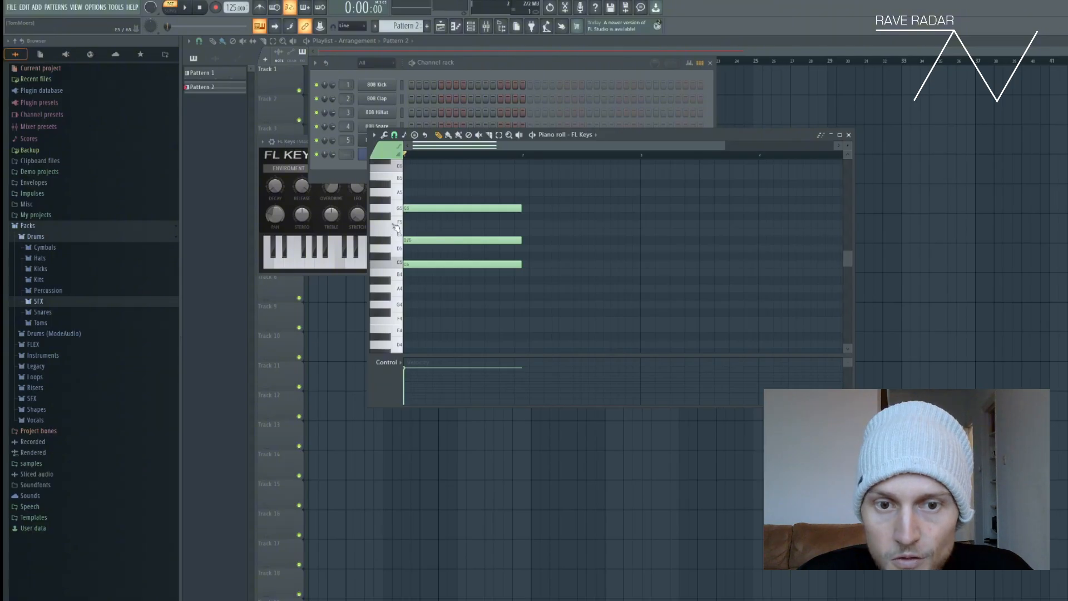
{"action": "left_click", "coordinate": [412, 208]}
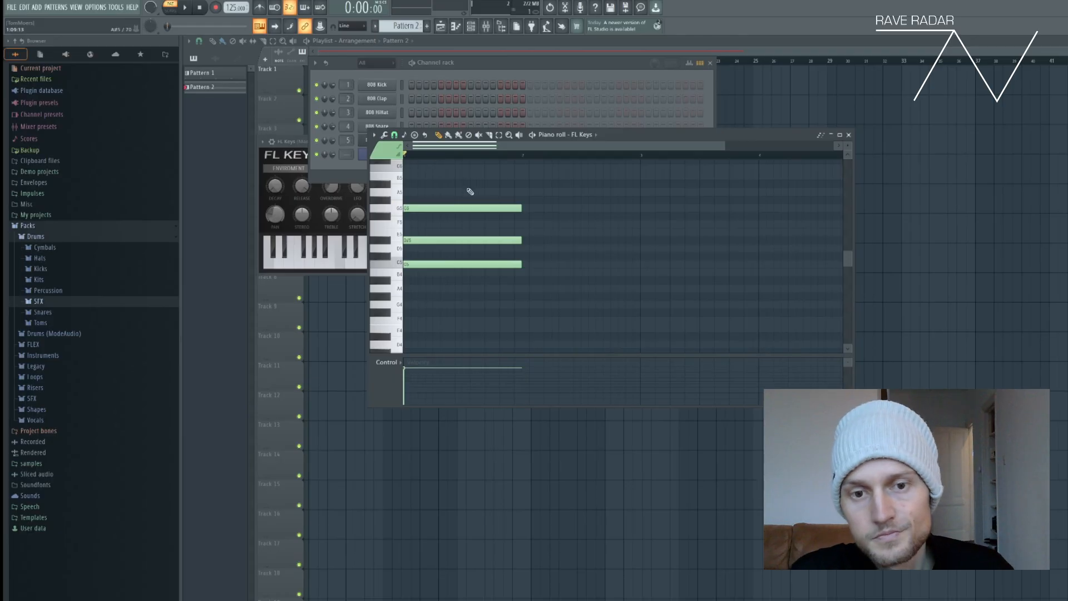
{"action": "key", "text": "space"}
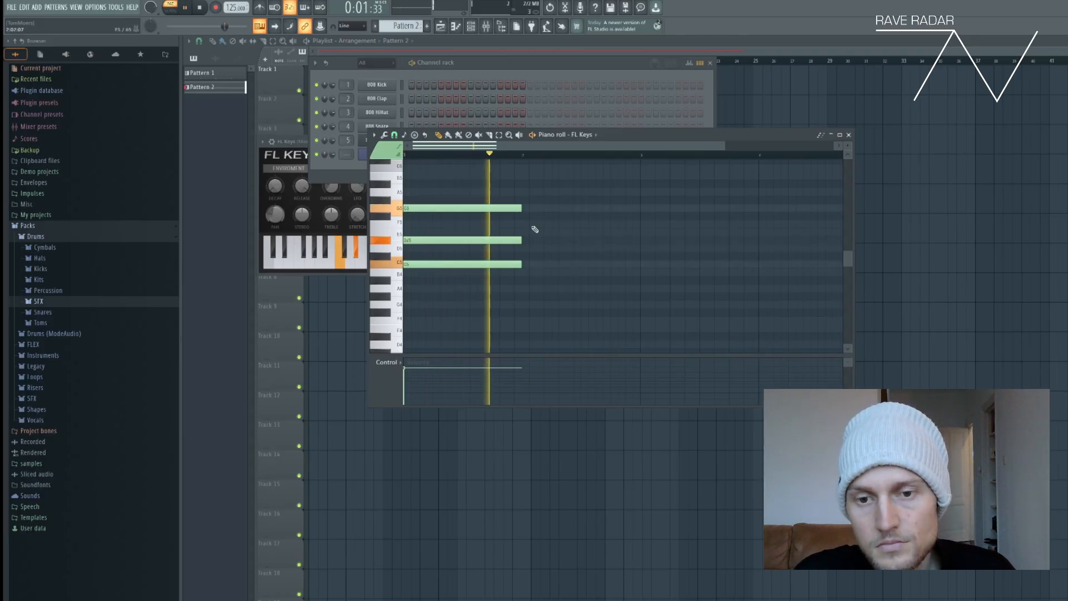
{"action": "key", "text": "space"}
Step: Bring up the FL Keys plugin, return to its piano roll and listen to the C minor chord again
{"action": "left_click", "coordinate": [307, 156]}
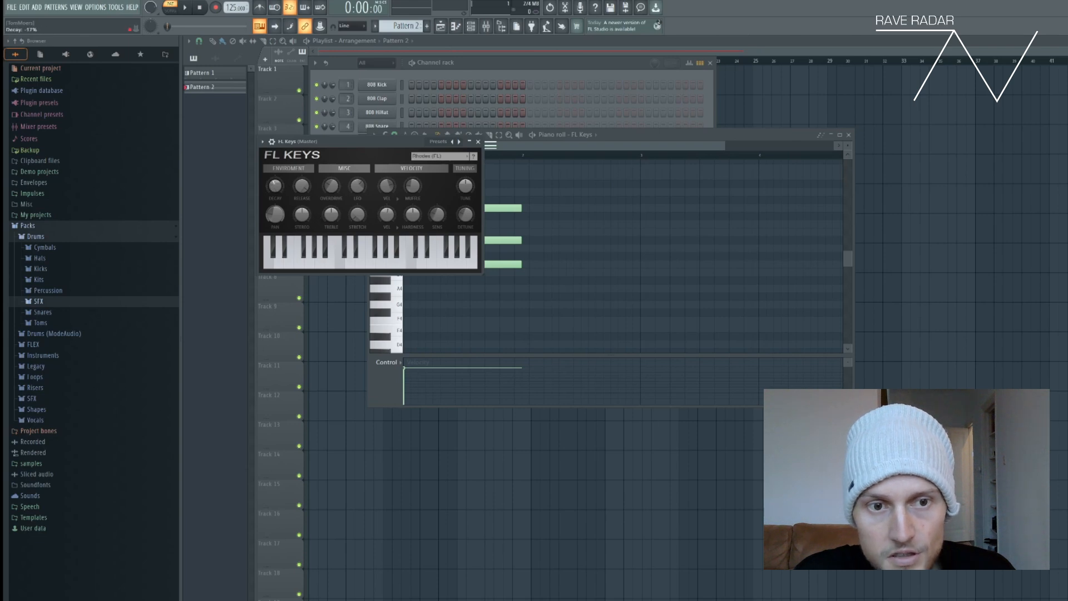
{"action": "key", "text": "space"}
{"action": "key", "text": "space"}
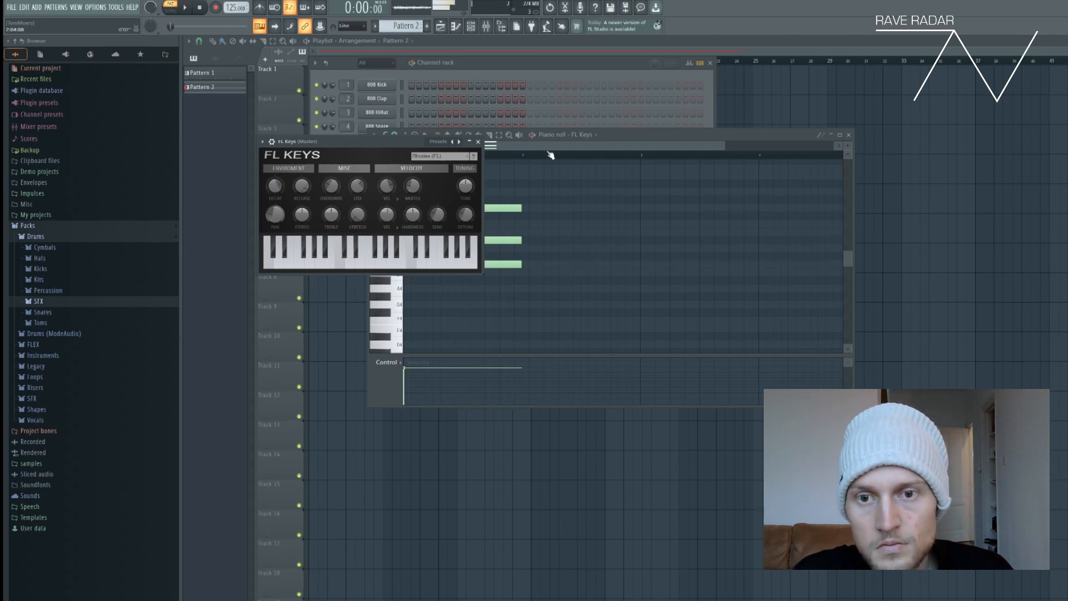
{"action": "left_click", "coordinate": [549, 155]}
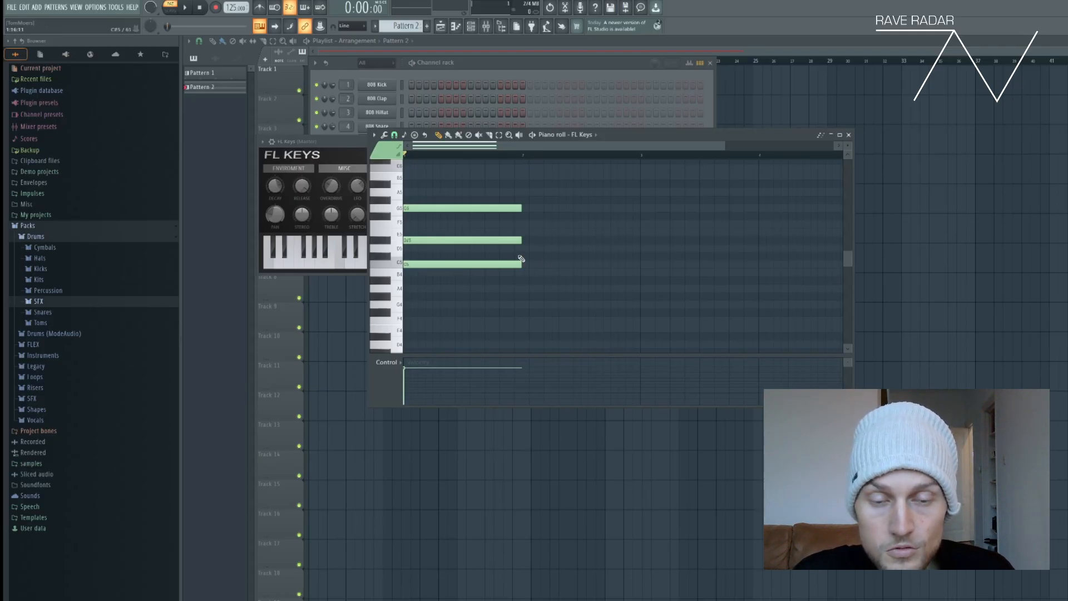
{"action": "key", "text": "space"}
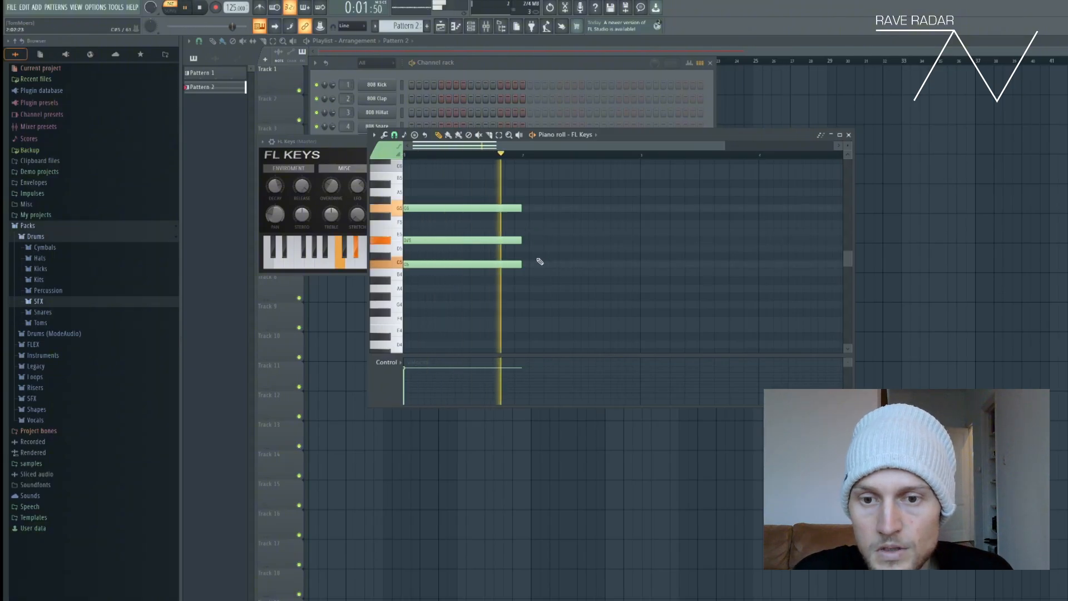
Step: Stop playback and place a short C5 note at the start of bar 3
{"action": "key", "text": "space"}
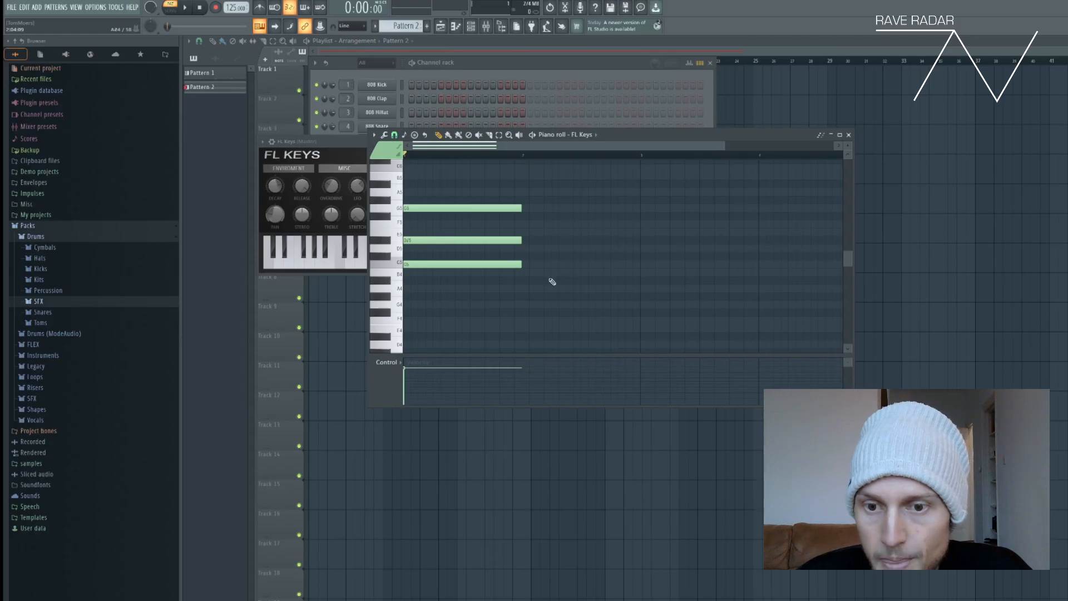
{"action": "left_click", "coordinate": [643, 264]}
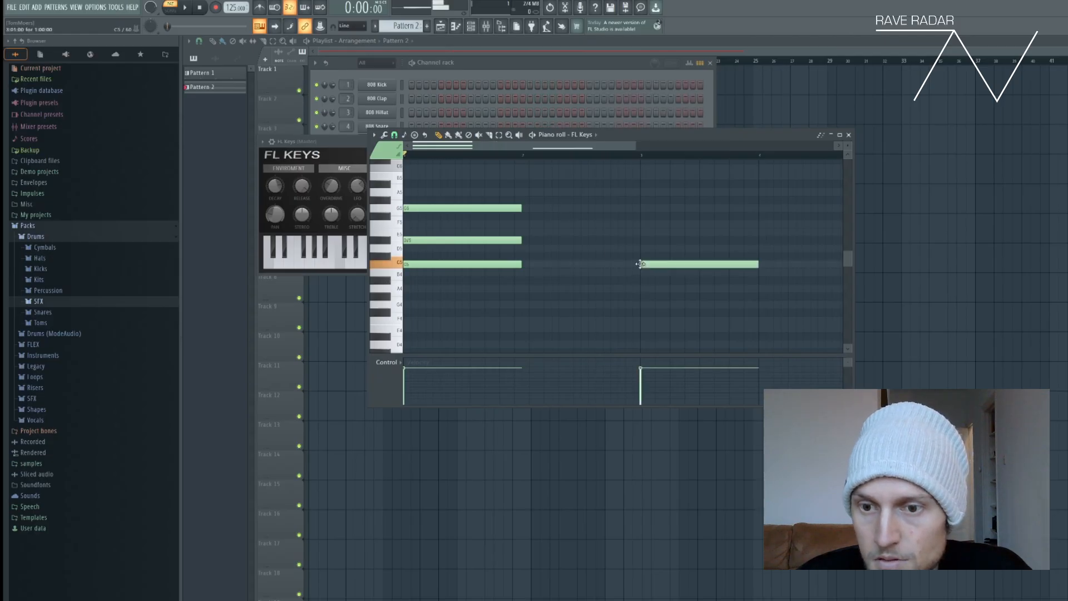
{"action": "left_click_drag", "start_coordinate": [758, 264], "coordinate": [655, 265]}
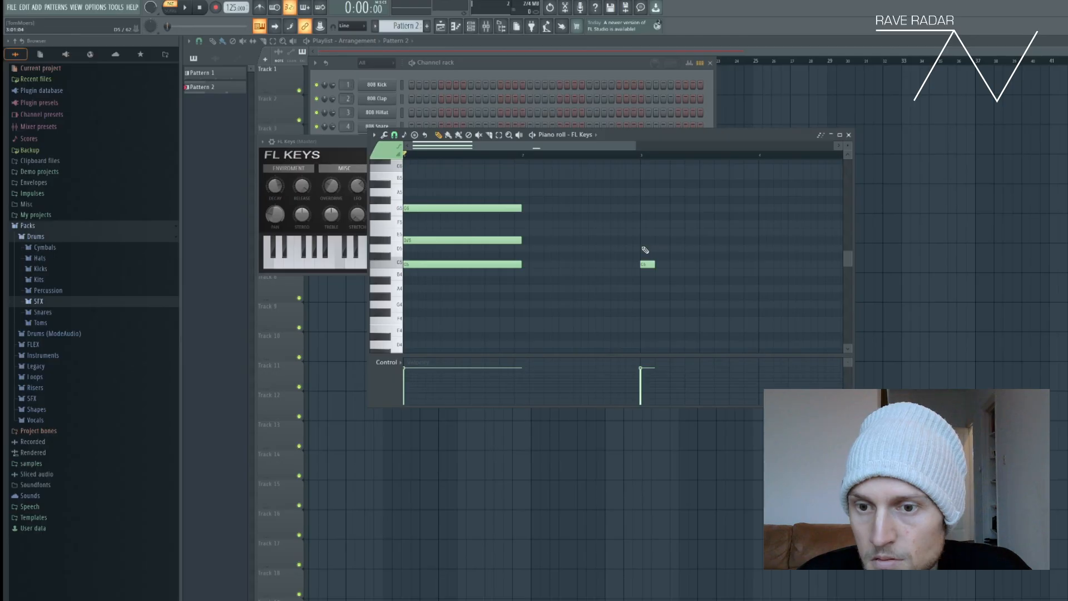
Step: Stack short D5, D#5, F5, G5, G#5, A#5 and C6 notes above the bar 3 C5 as a C minor scale reference
{"action": "left_click", "coordinate": [643, 248]}
{"action": "left_click", "coordinate": [643, 240]}
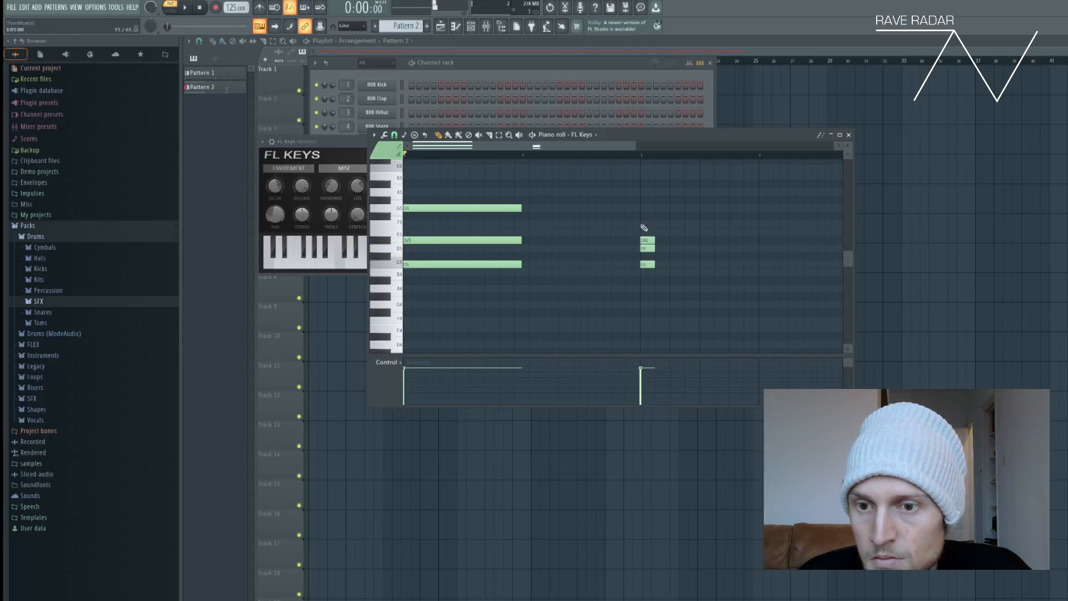
{"action": "left_click", "coordinate": [643, 224]}
{"action": "left_click", "coordinate": [643, 208]}
{"action": "left_click", "coordinate": [643, 192]}
{"action": "right_click", "coordinate": [643, 192]}
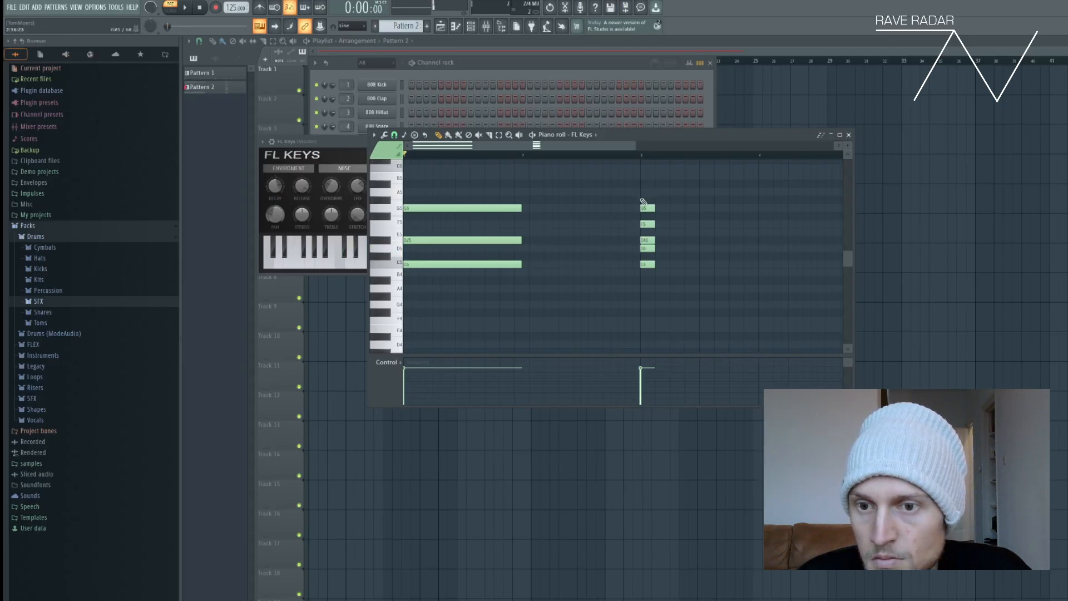
{"action": "left_click", "coordinate": [643, 200]}
{"action": "left_click", "coordinate": [643, 184]}
{"action": "left_click", "coordinate": [643, 168]}
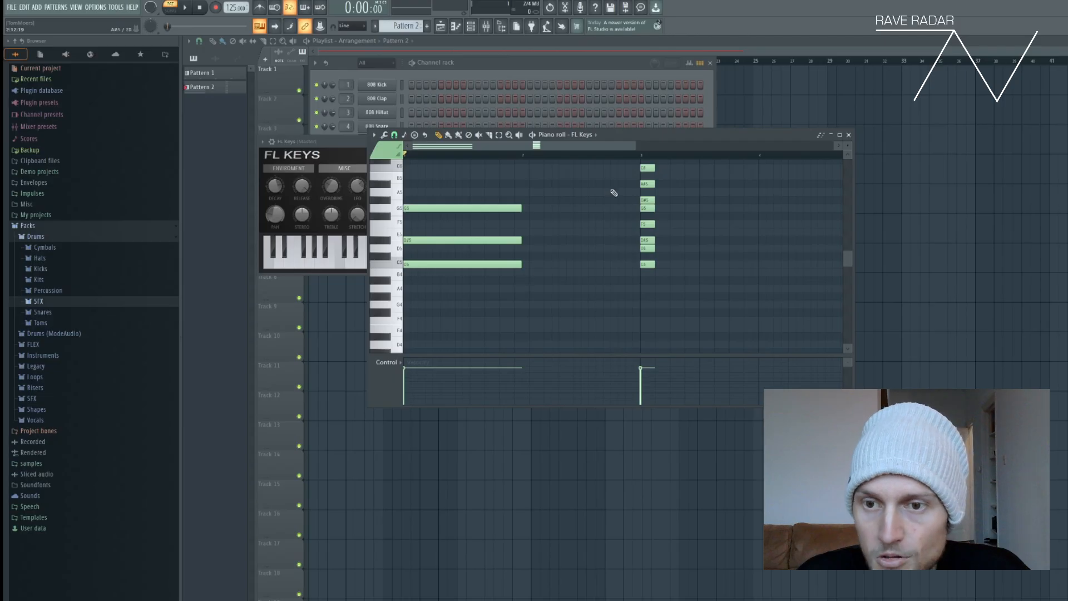
Step: Add a one-bar A#4 root note in bar 2 and audition it
{"action": "left_click", "coordinate": [528, 280]}
{"action": "left_click_drag", "start_coordinate": [531, 284], "coordinate": [640, 281]}
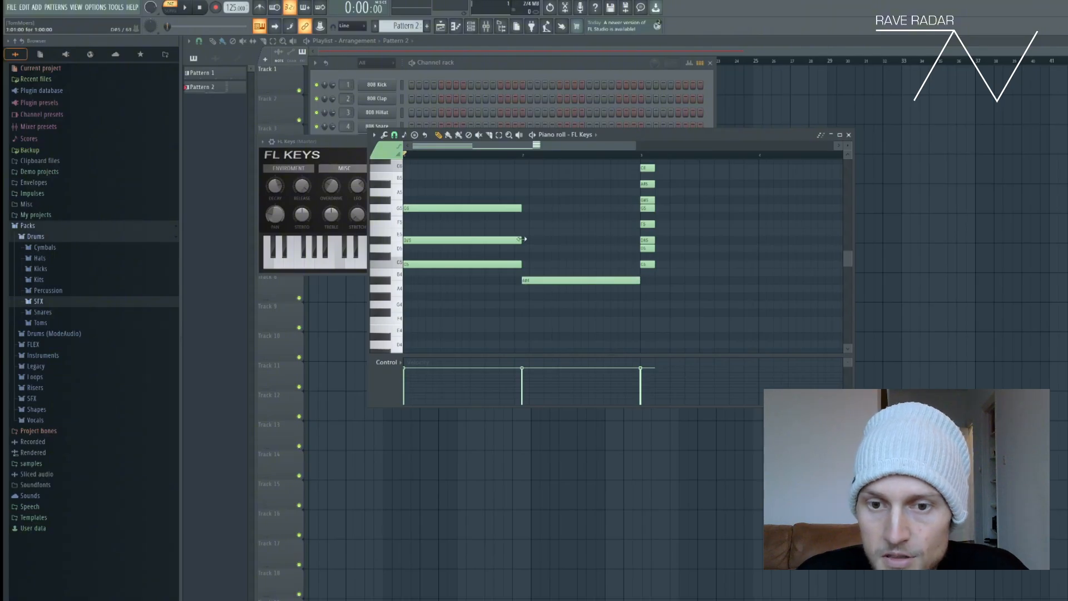
{"action": "left_click", "coordinate": [527, 281]}
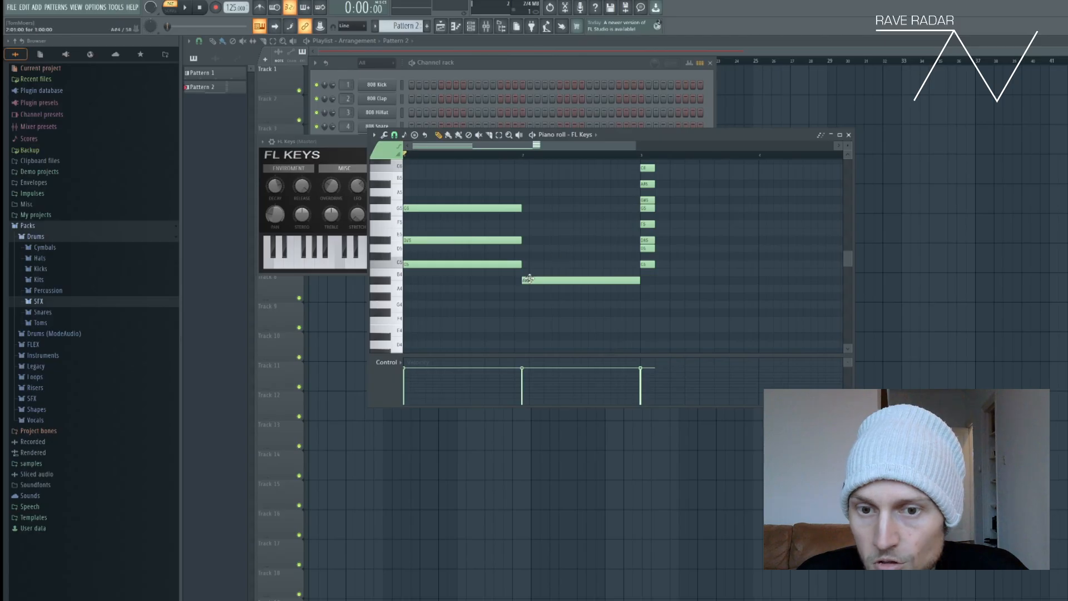
{"action": "left_click", "coordinate": [528, 279]}
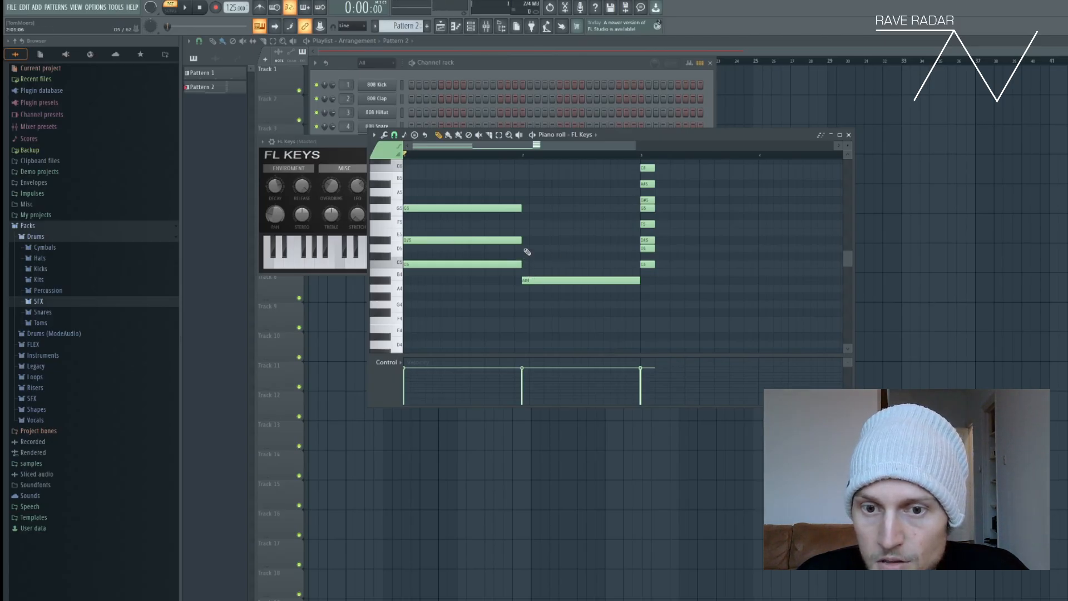
Step: Try D5 and C#5 above the A#4 root in bar 2, removing each note again
{"action": "left_click", "coordinate": [527, 249]}
{"action": "right_click", "coordinate": [532, 249]}
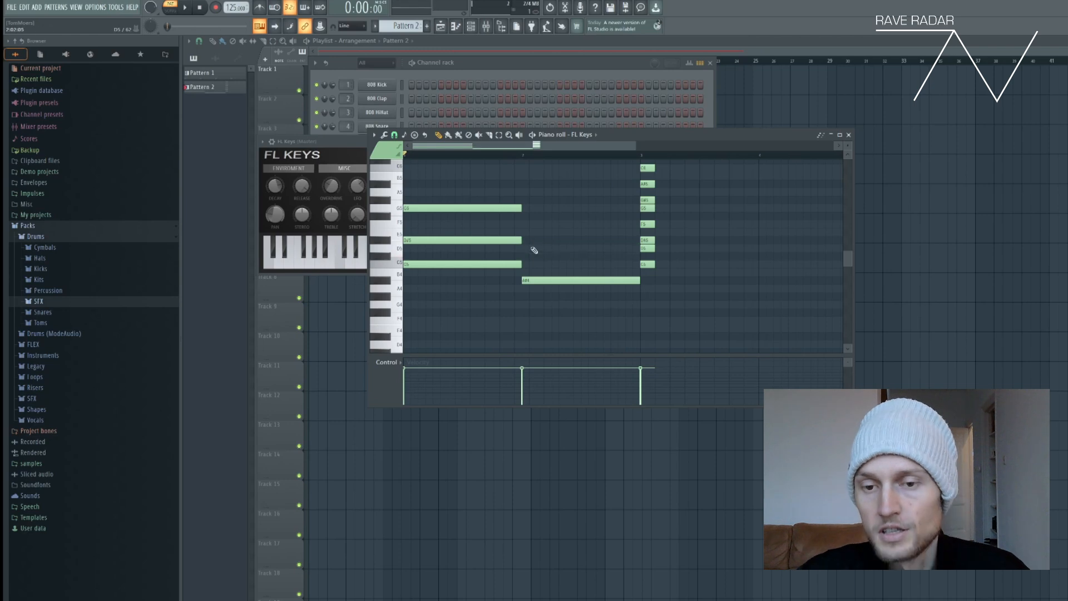
{"action": "left_click", "coordinate": [532, 281]}
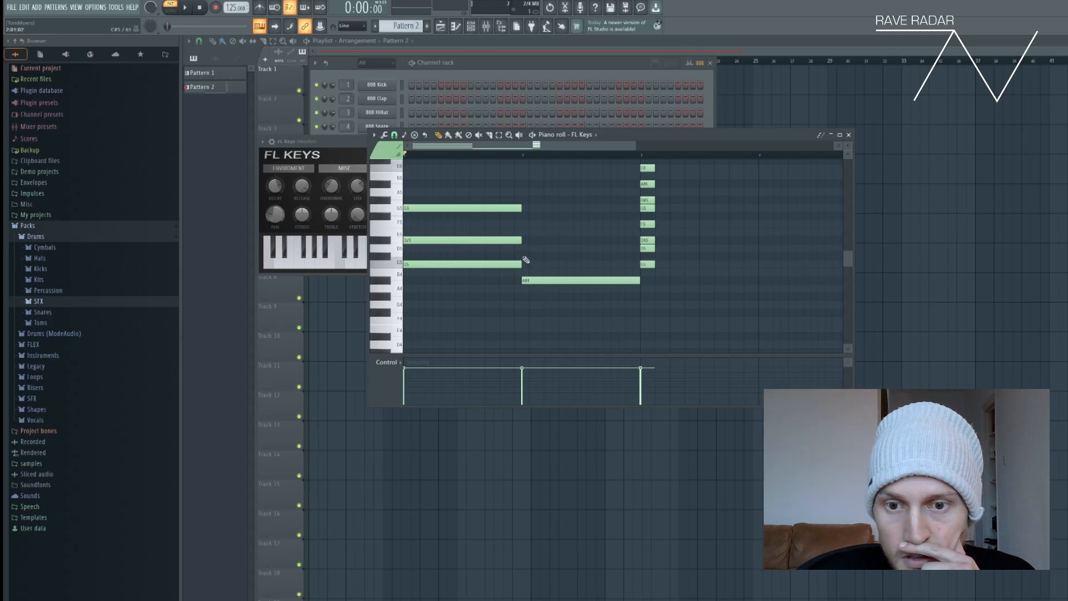
{"action": "left_click", "coordinate": [525, 257]}
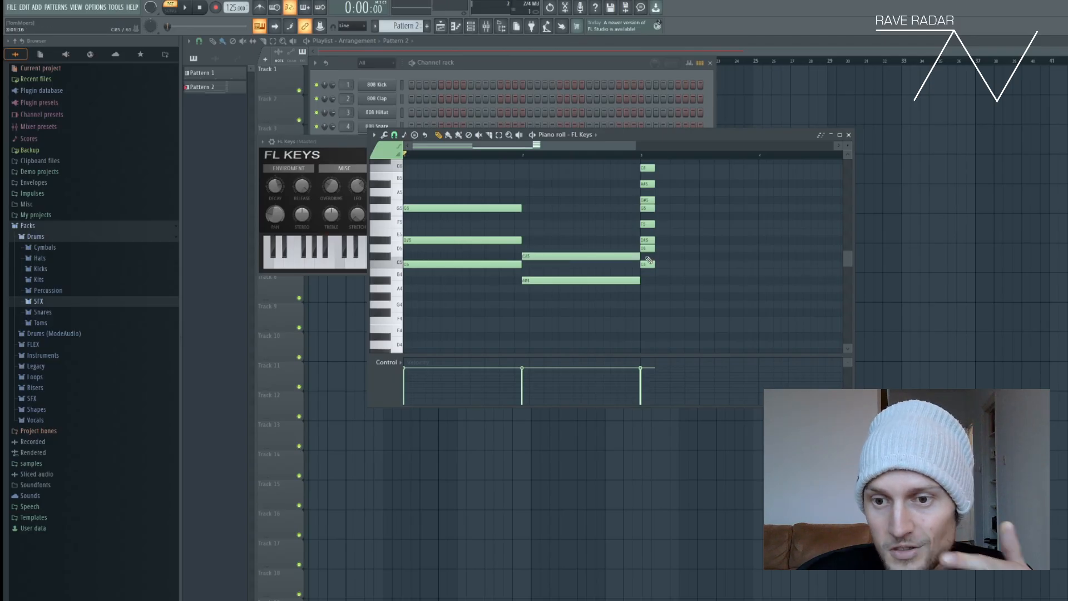
{"action": "right_click", "coordinate": [593, 257]}
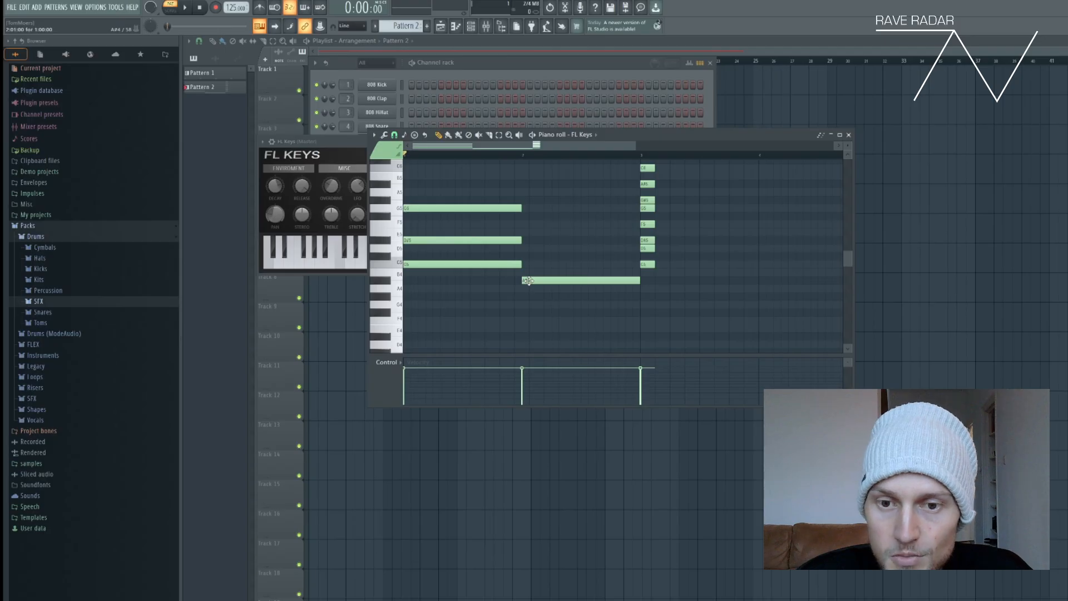
Step: Complete the bar 2 chord with one-bar D5 and F5 notes above A#4 and play it back
{"action": "left_click", "coordinate": [525, 251]}
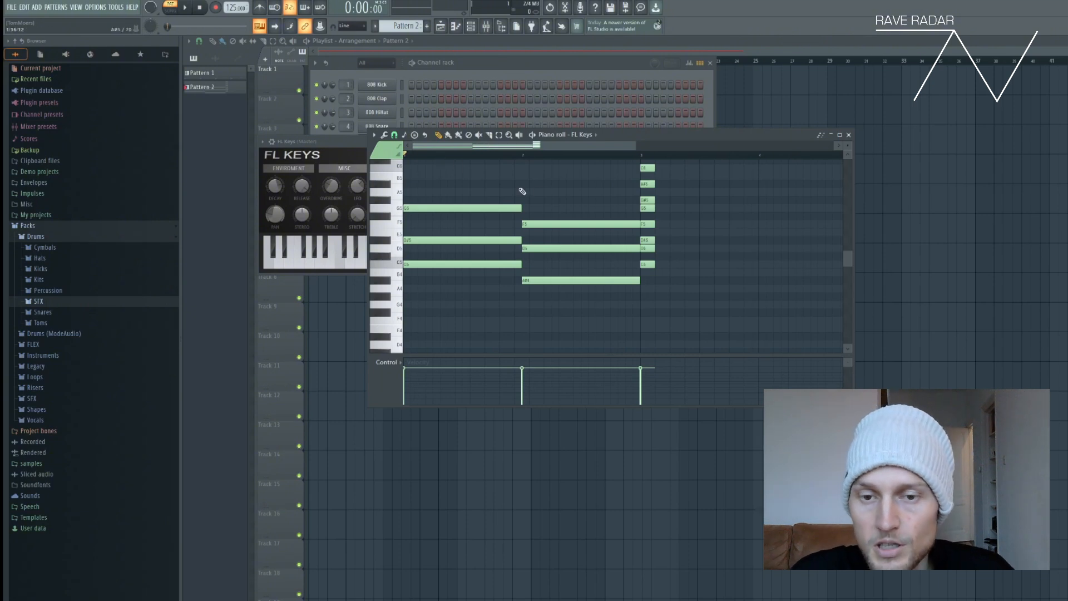
{"action": "key", "text": "space"}
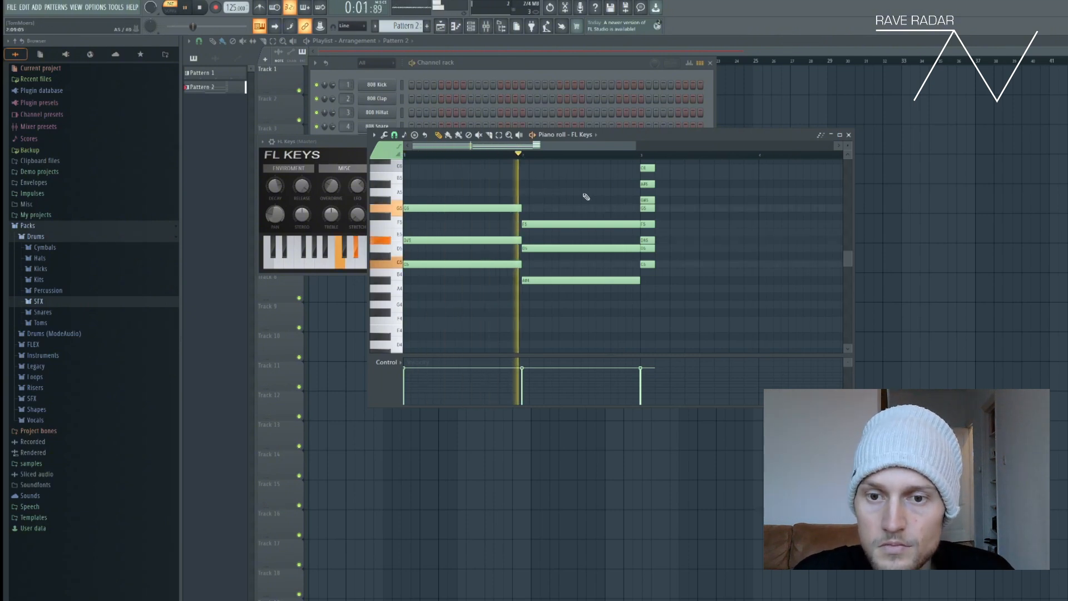
{"action": "key", "text": "space"}
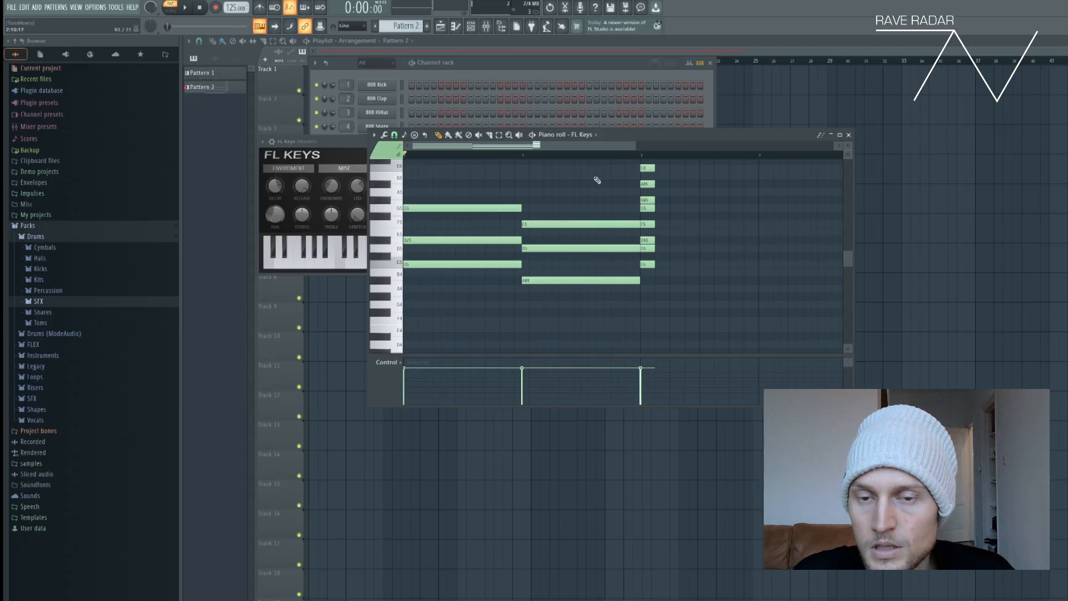
Step: Move the stack of short scale reference notes to the start of bar 4 and down one octave
{"action": "scroll", "coordinate": [597, 180], "scroll_direction": "right", "scroll_amount": 2}
{"action": "left_click_drag", "start_coordinate": [563, 162], "coordinate": [664, 167]}
{"action": "left_click", "coordinate": [549, 263]}
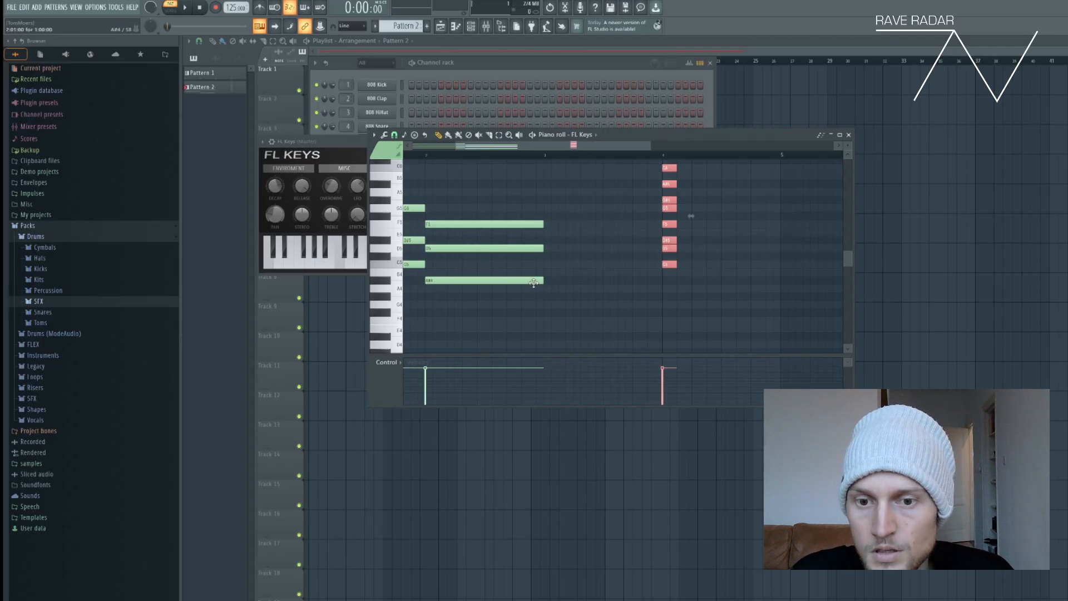
{"action": "key", "text": "ctrl+d"}
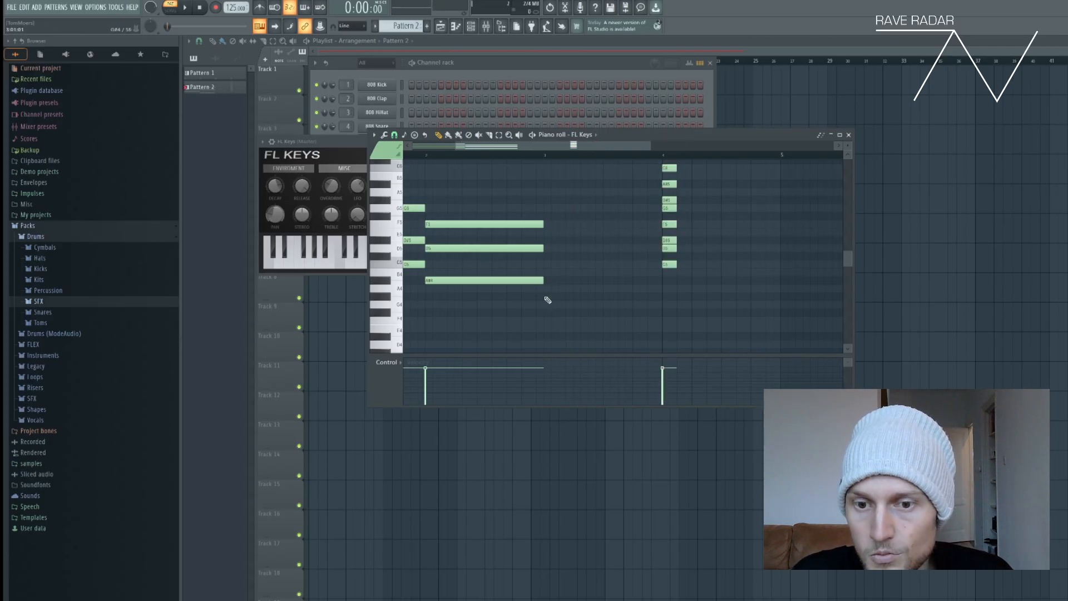
{"action": "left_click", "coordinate": [541, 280]}
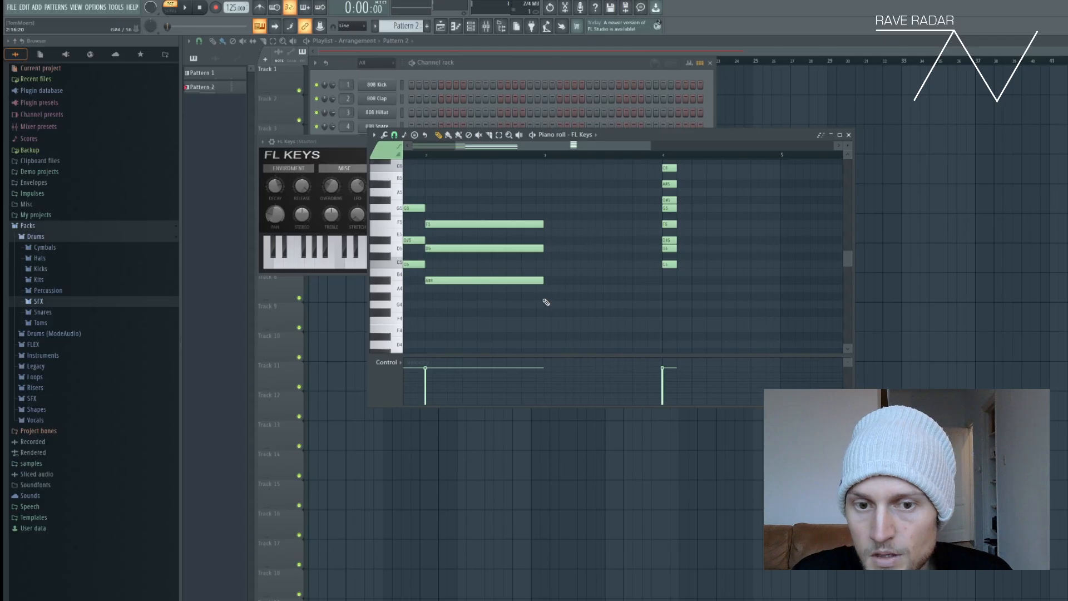
{"action": "left_click_drag", "start_coordinate": [667, 162], "coordinate": [669, 274]}
{"action": "left_click_drag", "start_coordinate": [668, 171], "coordinate": [662, 271]}
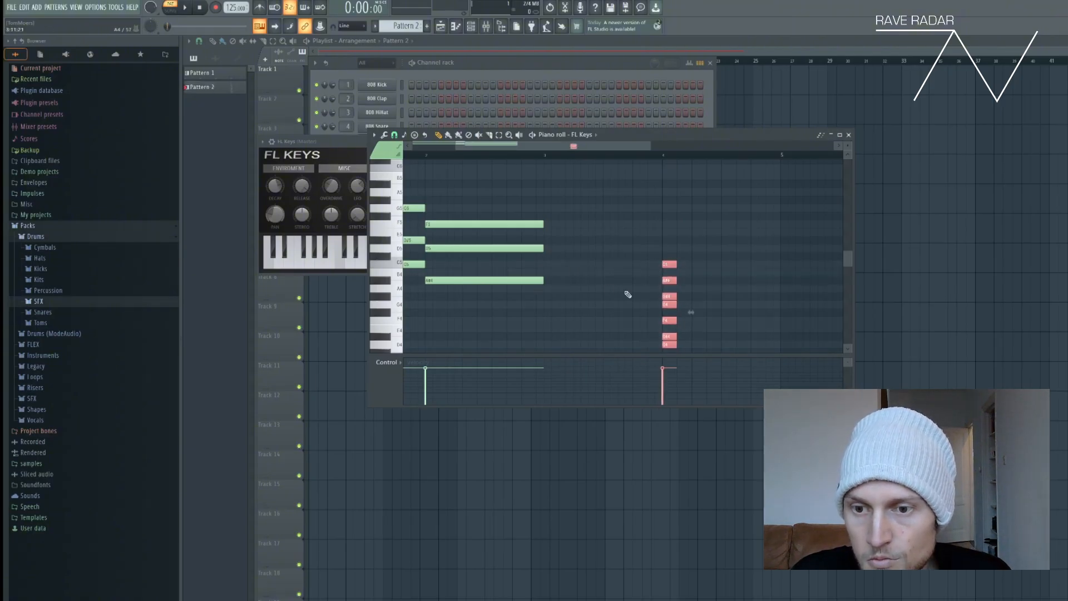
Step: Build a one-bar chord in bar 3 from G#4, C5 and D#5, using the scale reference notes
{"action": "left_click", "coordinate": [532, 281]}
{"action": "left_click", "coordinate": [665, 297]}
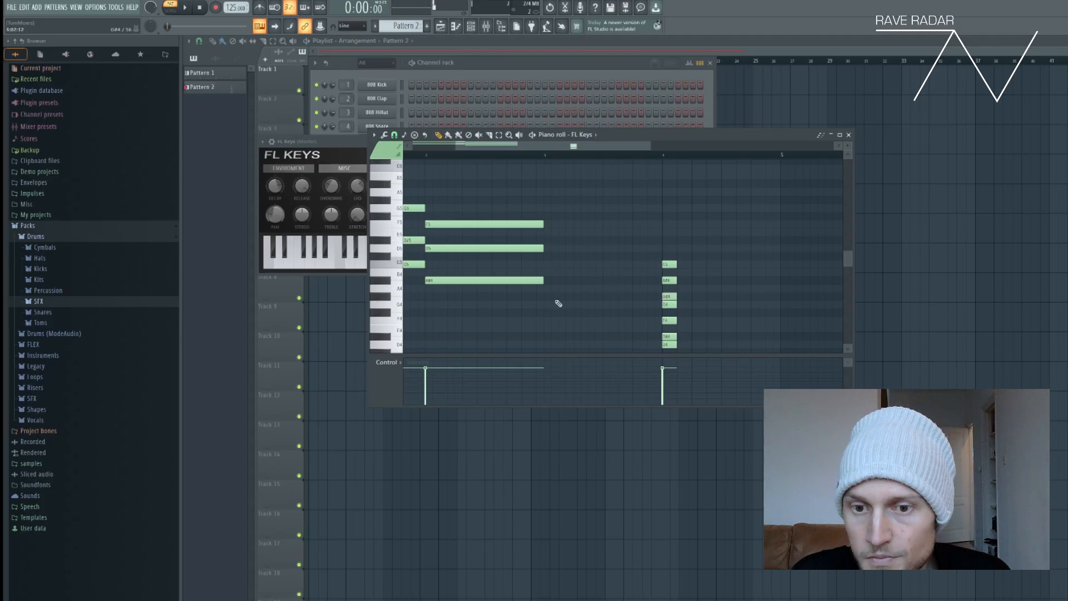
{"action": "left_click_drag", "start_coordinate": [547, 298], "coordinate": [661, 287]}
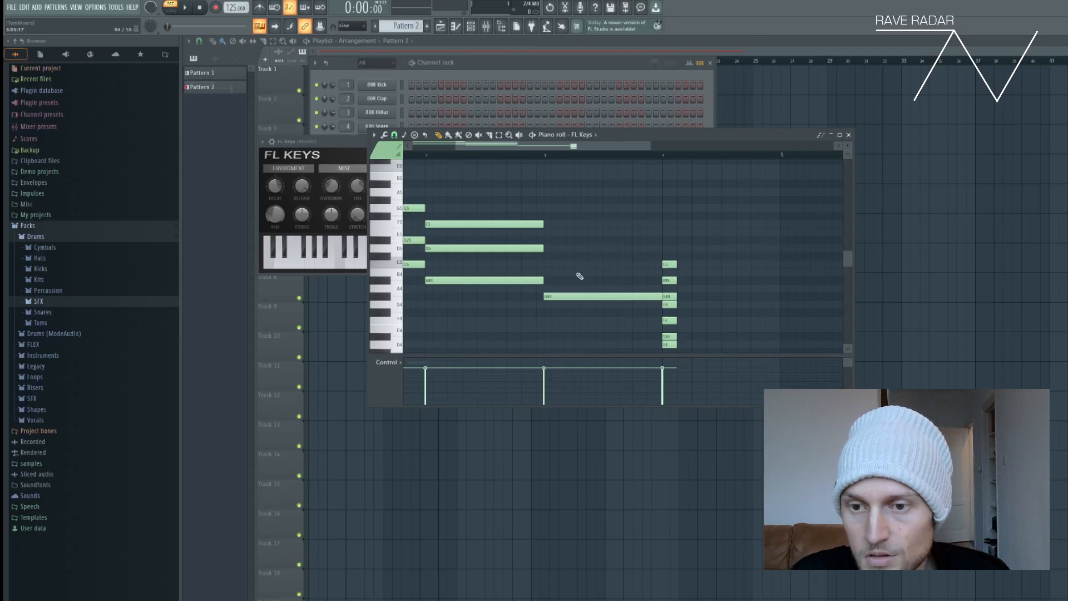
{"action": "left_click", "coordinate": [544, 264]}
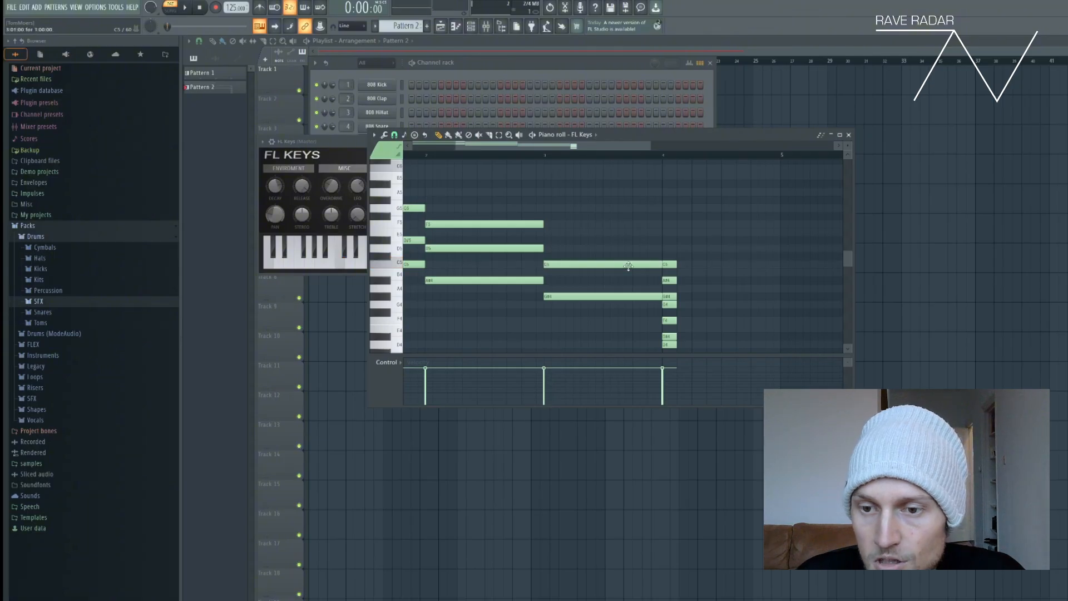
{"action": "left_click", "coordinate": [552, 295]}
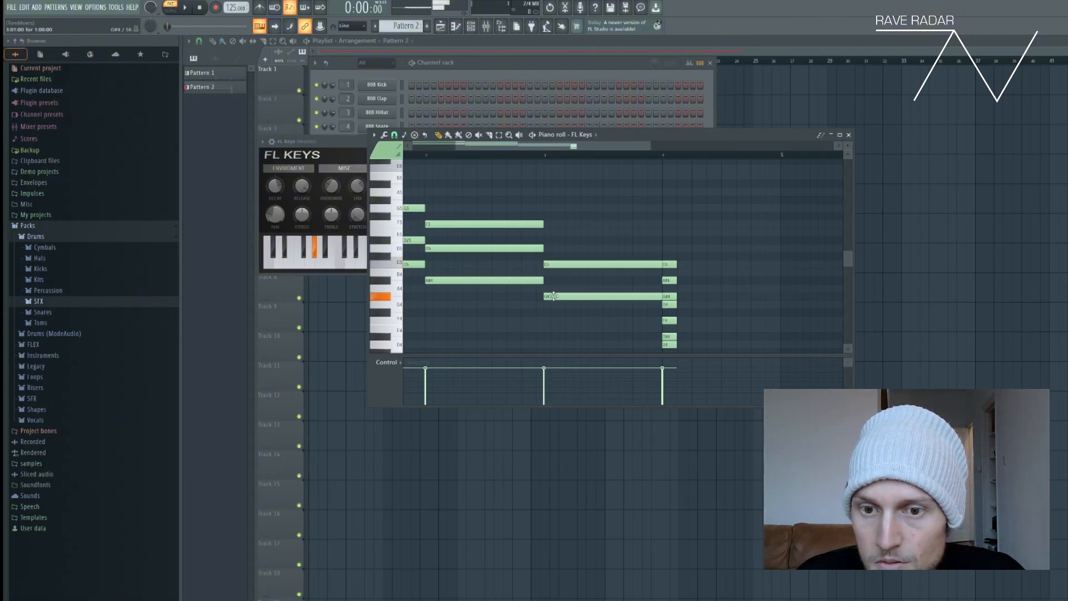
{"action": "left_click", "coordinate": [545, 240]}
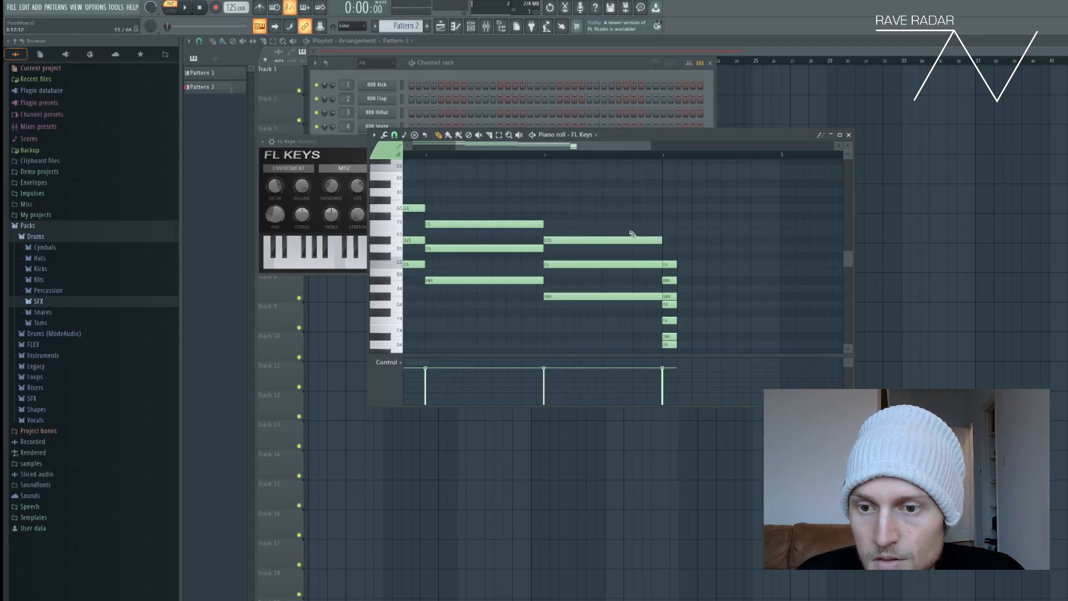
Step: Play the three-chord progression from bar 1 through bar 3 and stop playback
{"action": "scroll", "coordinate": [561, 172], "scroll_direction": "left", "scroll_amount": 3}
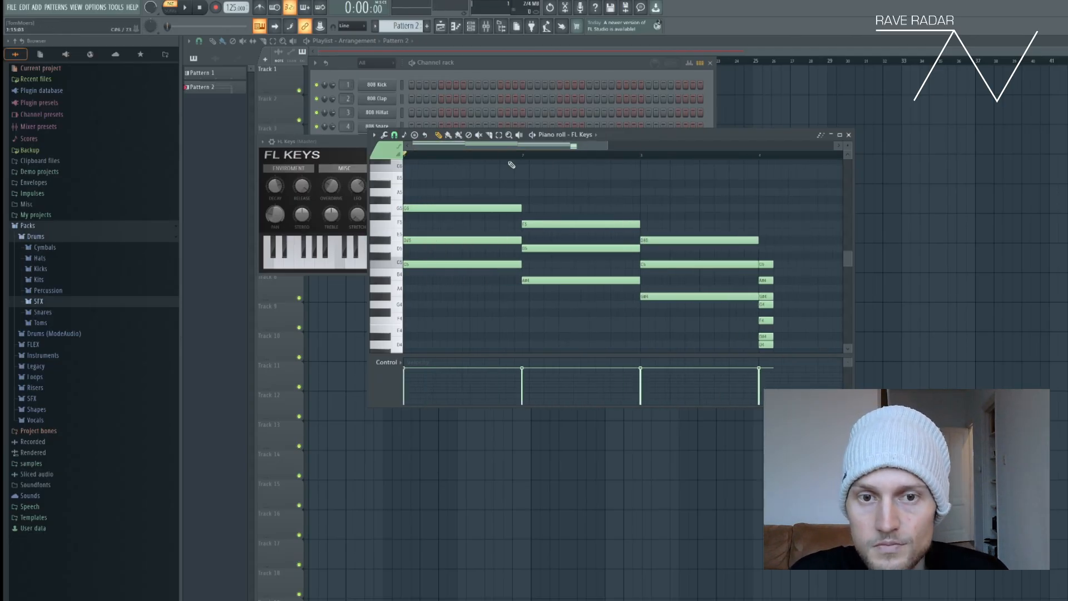
{"action": "key", "text": "space"}
{"action": "scroll", "coordinate": [509, 164], "scroll_direction": "right", "scroll_amount": 3}
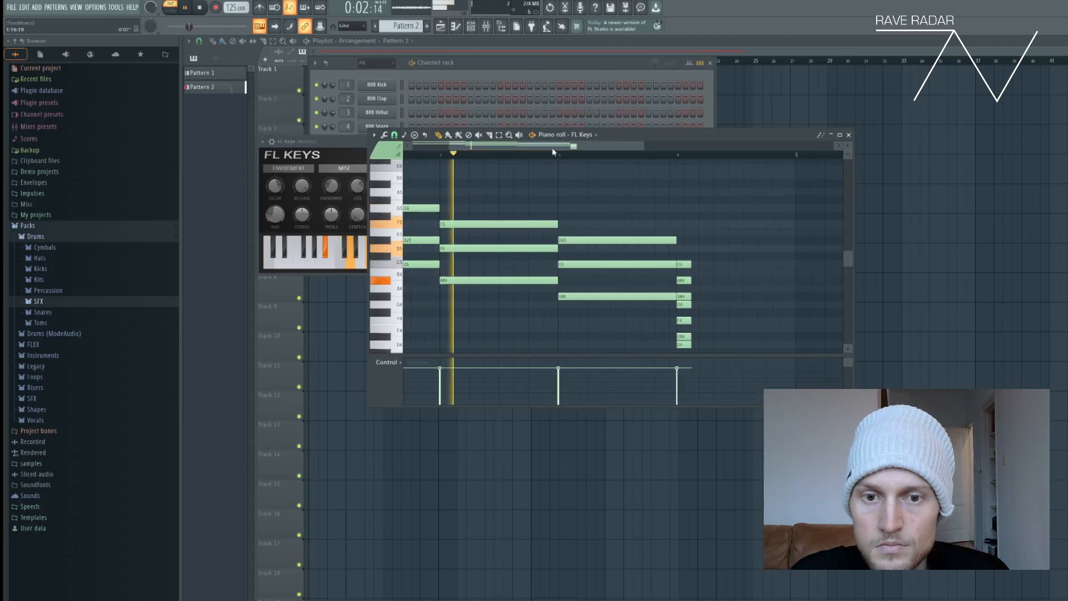
{"action": "scroll", "coordinate": [578, 152], "scroll_direction": "right", "scroll_amount": 3}
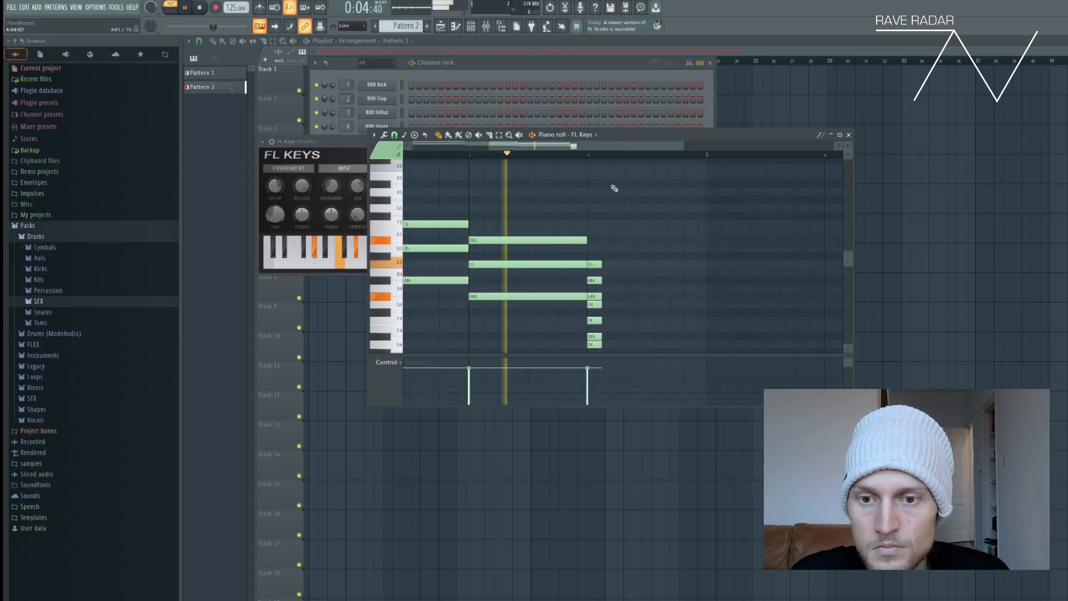
{"action": "key", "text": "space"}
Step: Move the stack of scale reference notes from bar 4 to the start of bar 5
{"action": "scroll", "coordinate": [614, 216], "scroll_direction": "down", "scroll_amount": 2}
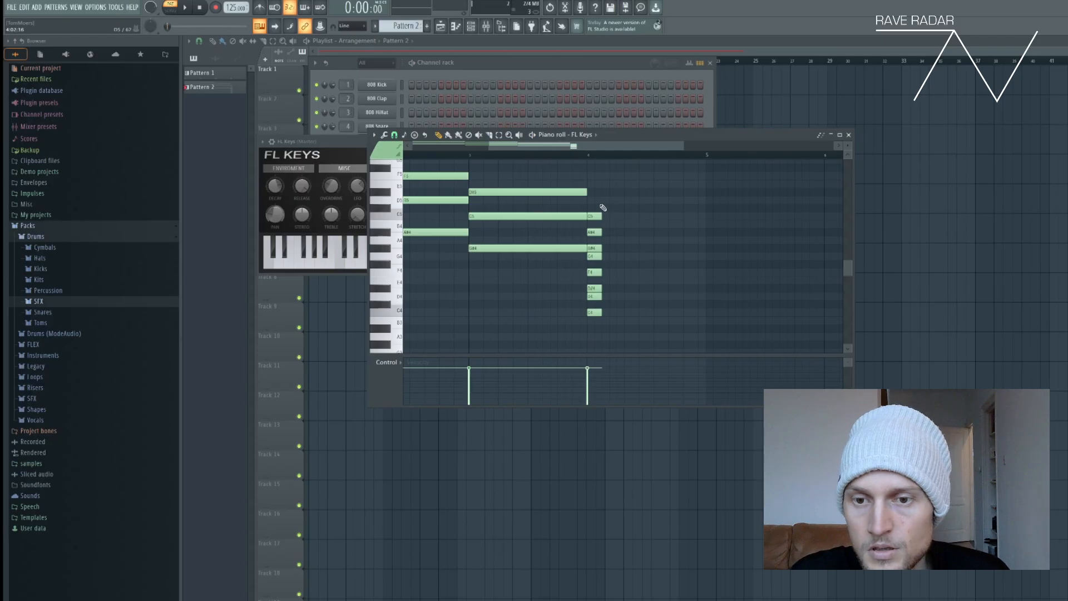
{"action": "left_click_drag", "start_coordinate": [603, 198], "coordinate": [706, 310]}
{"action": "left_click", "coordinate": [605, 251]}
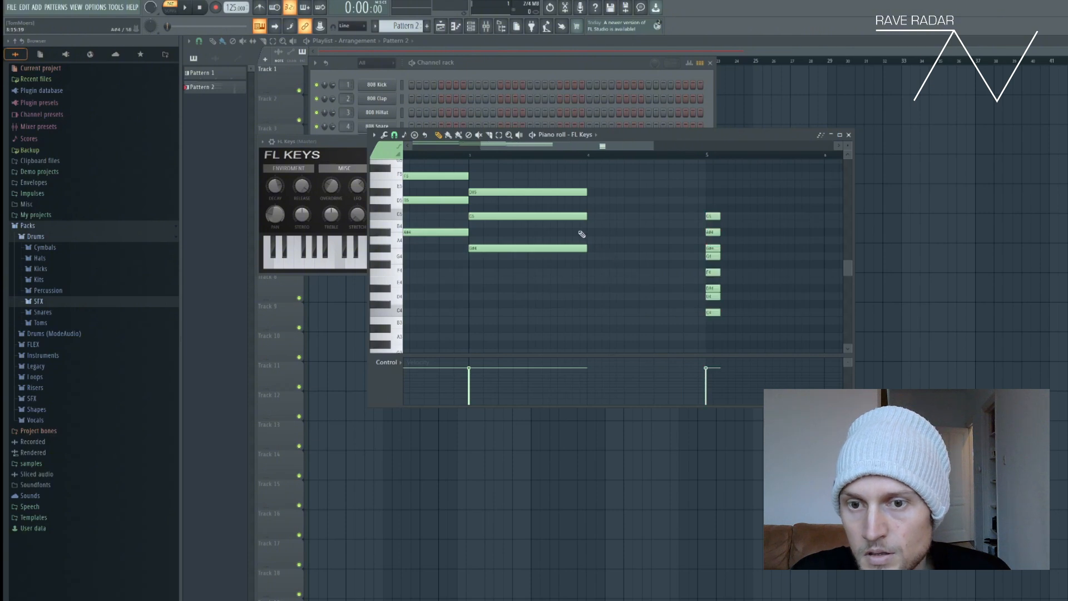
Step: Build a one-bar chord in bar 4 from A#4, D5 and F5, matching the bar 2 chord
{"action": "scroll", "coordinate": [573, 250], "scroll_direction": "up", "scroll_amount": 2}
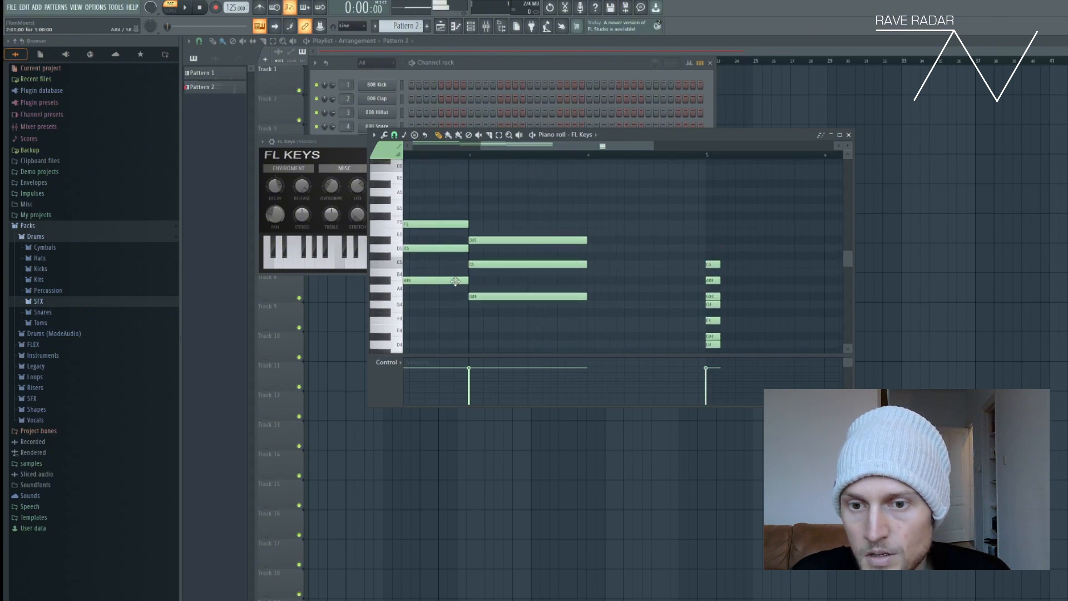
{"action": "left_click", "coordinate": [590, 280]}
{"action": "left_click", "coordinate": [589, 248]}
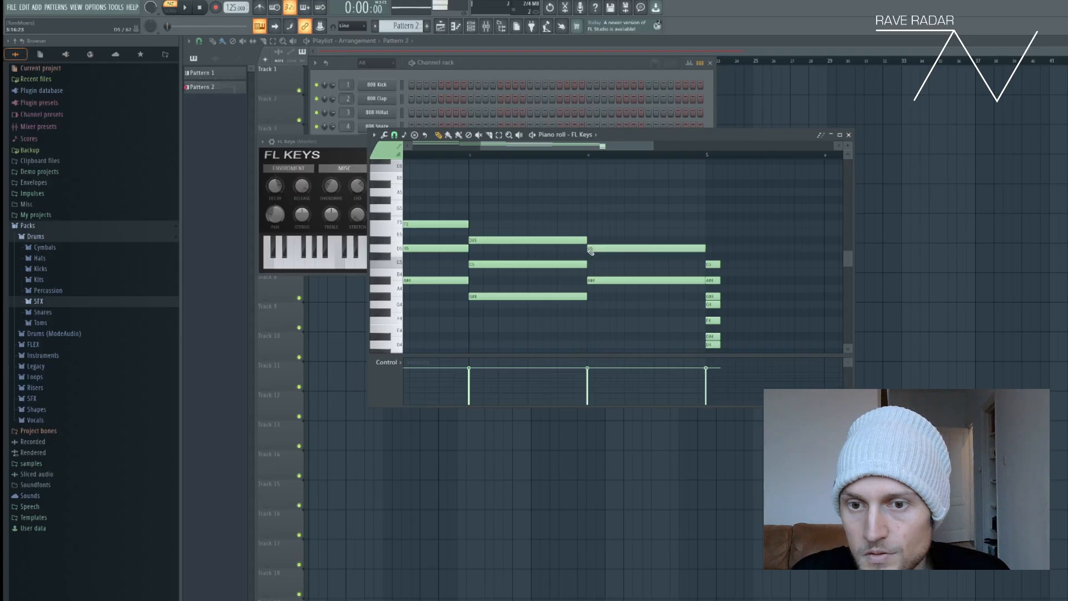
{"action": "left_click", "coordinate": [590, 224]}
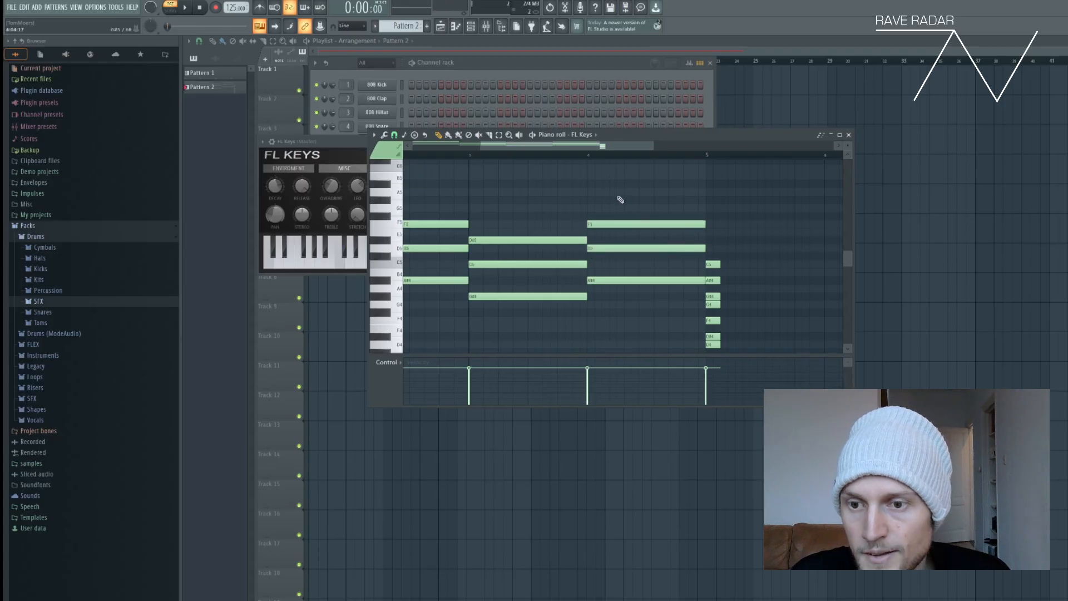
{"action": "left_click_drag", "start_coordinate": [582, 148], "coordinate": [550, 149]}
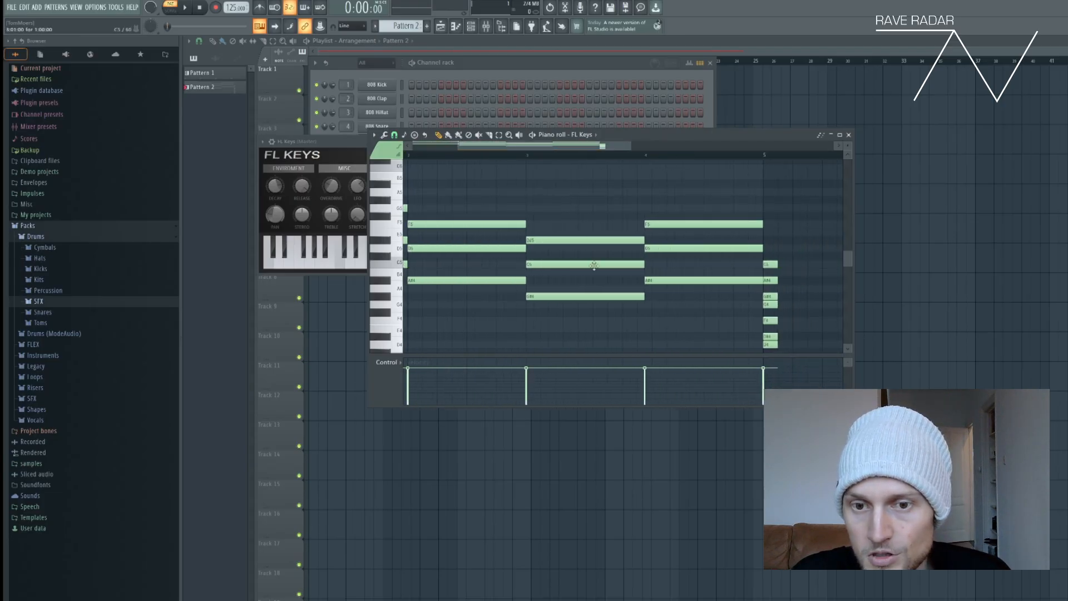
{"action": "scroll", "coordinate": [639, 267], "scroll_direction": "up", "scroll_amount": 2}
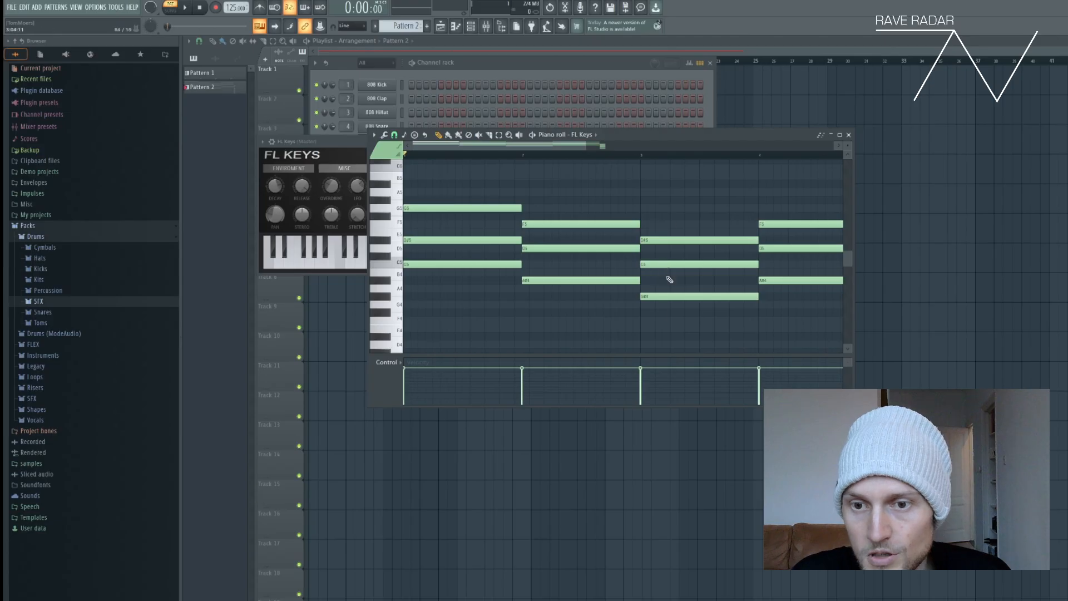
{"action": "mouse_move", "coordinate": [588, 148]}
{"action": "left_mouse_down"}
{"action": "mouse_move", "coordinate": [658, 147]}
{"action": "mouse_move", "coordinate": [568, 149]}
{"action": "left_mouse_up"}
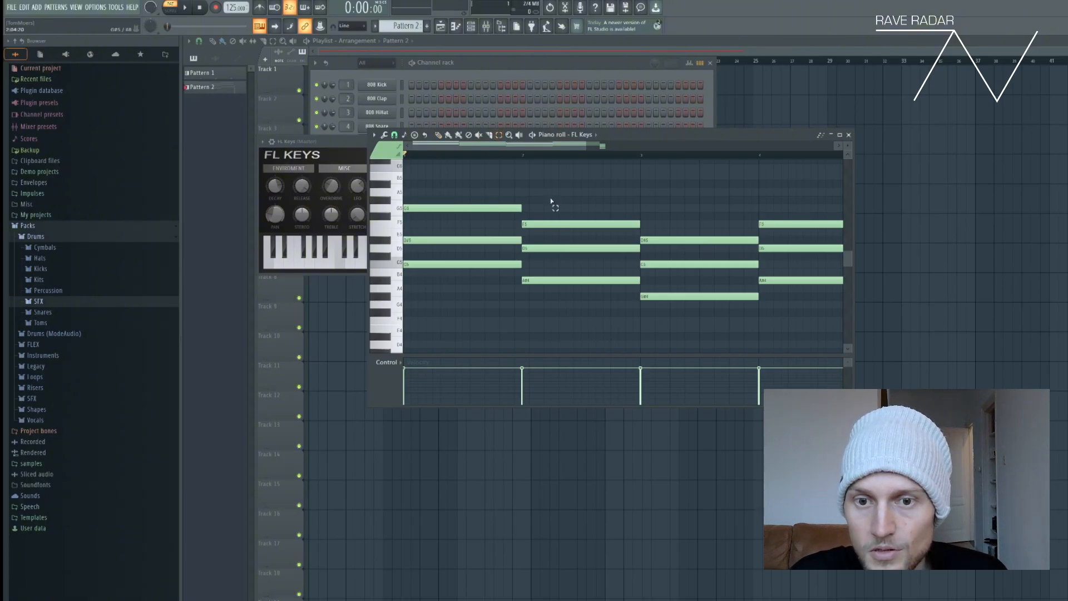
{"action": "left_click_drag", "start_coordinate": [553, 199], "coordinate": [565, 289]}
{"action": "left_click", "coordinate": [438, 136]}
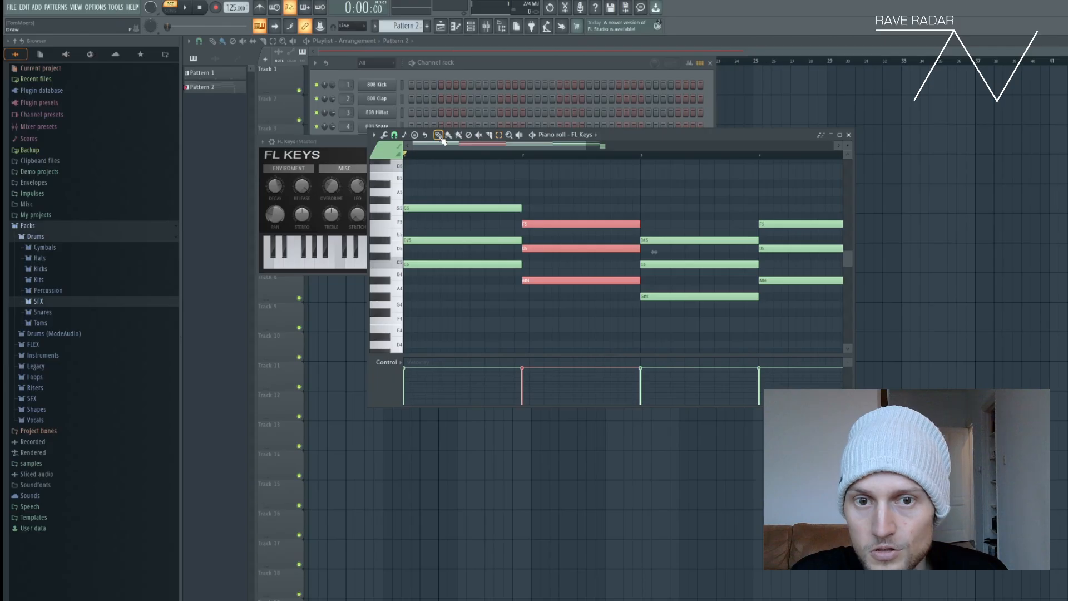
{"action": "left_click", "coordinate": [450, 137]}
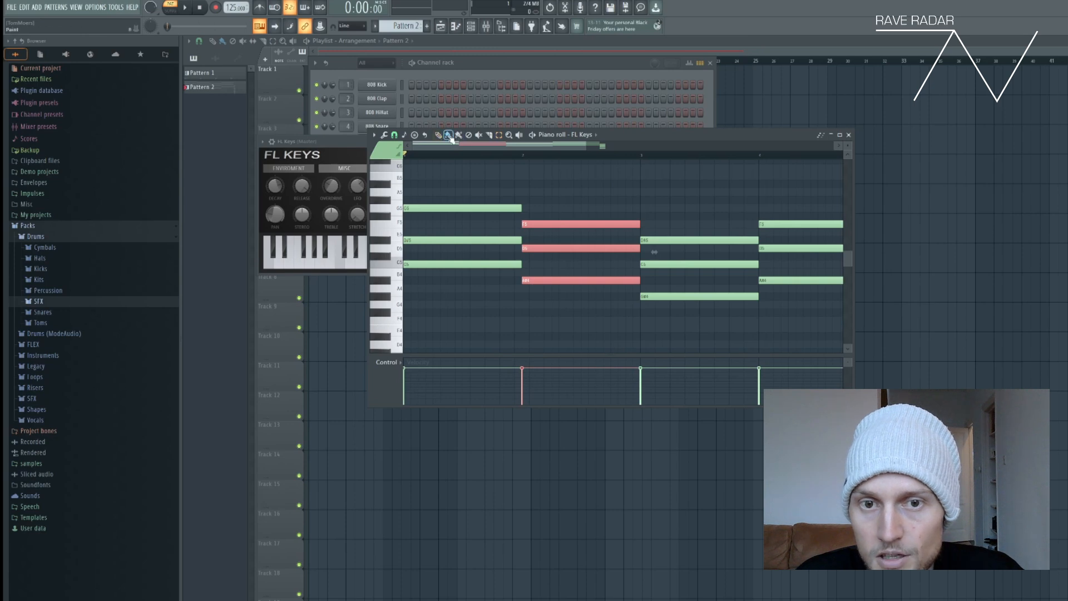
{"action": "mouse_move", "coordinate": [572, 226]}
{"action": "left_mouse_down"}
{"action": "mouse_move", "coordinate": [683, 229]}
{"action": "mouse_move", "coordinate": [562, 217]}
{"action": "mouse_move", "coordinate": [573, 228]}
{"action": "left_mouse_up"}
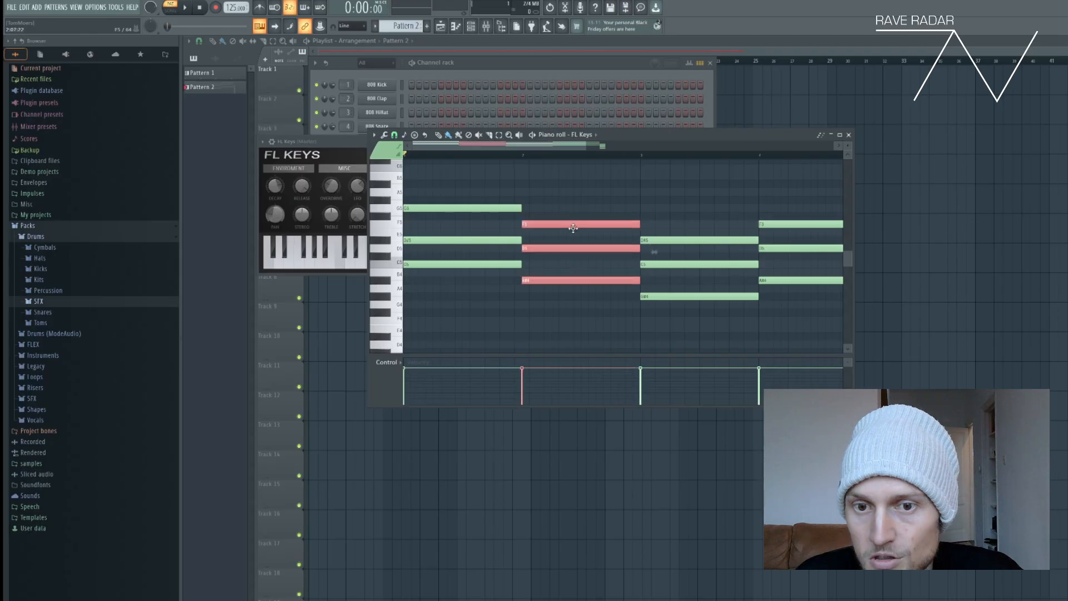
{"action": "right_click", "coordinate": [556, 198]}
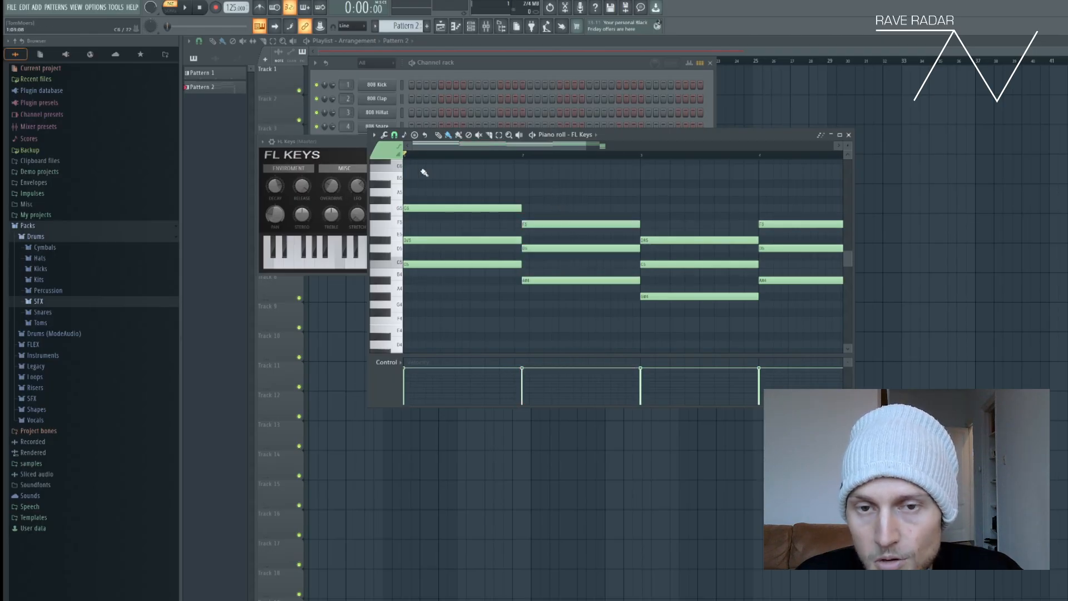
{"action": "mouse_move", "coordinate": [468, 145]}
{"action": "left_mouse_down"}
{"action": "mouse_move", "coordinate": [513, 147]}
{"action": "mouse_move", "coordinate": [467, 148]}
{"action": "left_mouse_up"}
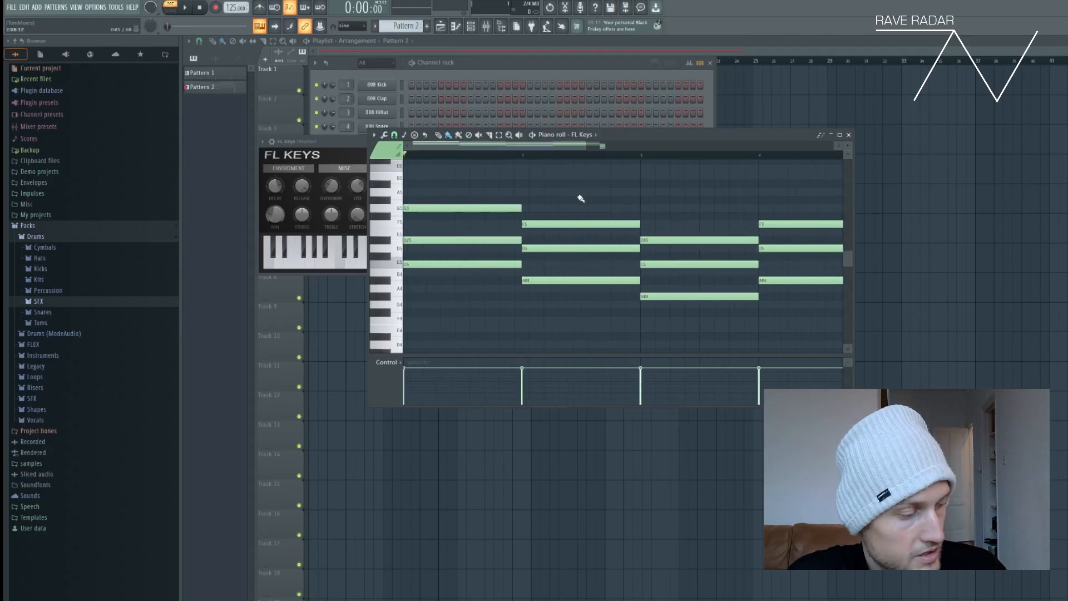
{"action": "left_click_drag", "start_coordinate": [578, 197], "coordinate": [559, 285]}
{"action": "mouse_move", "coordinate": [573, 223]}
{"action": "left_mouse_down"}
{"action": "mouse_move", "coordinate": [520, 224]}
{"action": "mouse_move", "coordinate": [580, 223]}
{"action": "mouse_move", "coordinate": [569, 222]}
{"action": "left_mouse_up"}
{"action": "left_click", "coordinate": [550, 162]}
Step: Delete the stack of scale reference notes at the start of bar 5
{"action": "left_click_drag", "start_coordinate": [553, 148], "coordinate": [638, 156]}
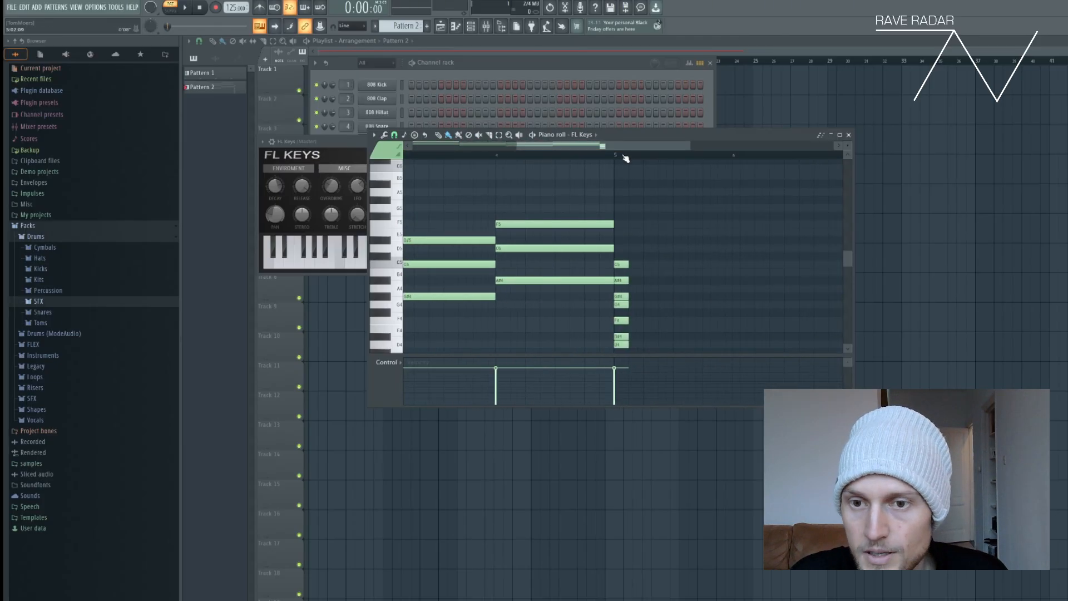
{"action": "mouse_move", "coordinate": [620, 264]}
{"action": "left_mouse_down"}
{"action": "mouse_move", "coordinate": [624, 358]}
{"action": "mouse_move", "coordinate": [623, 332]}
{"action": "left_mouse_up"}
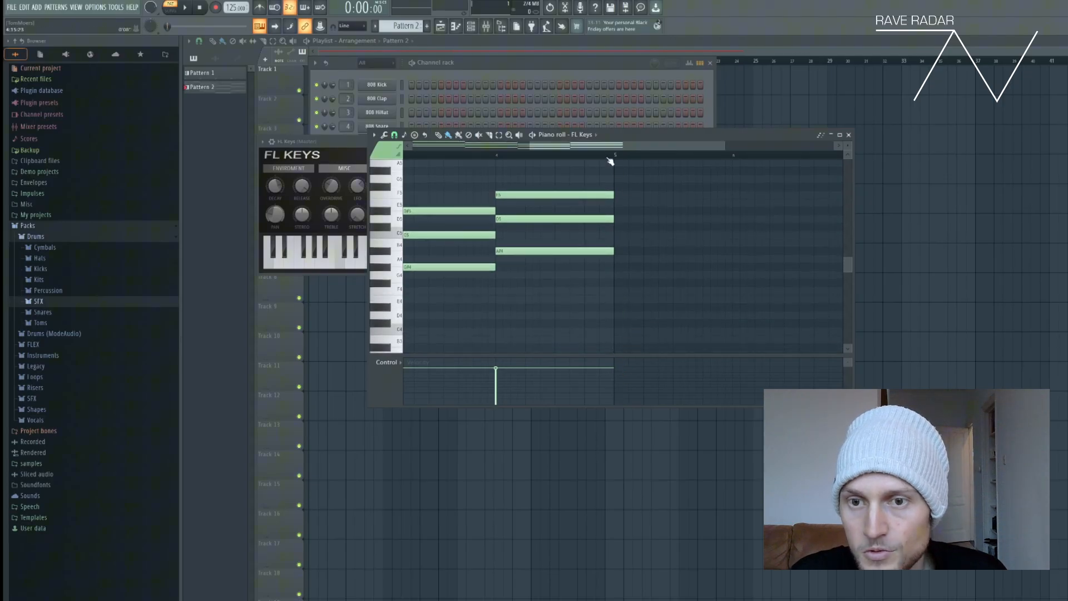
{"action": "left_click_drag", "start_coordinate": [606, 148], "coordinate": [301, 141]}
{"action": "scroll", "coordinate": [538, 219], "scroll_direction": "up", "scroll_amount": 4}
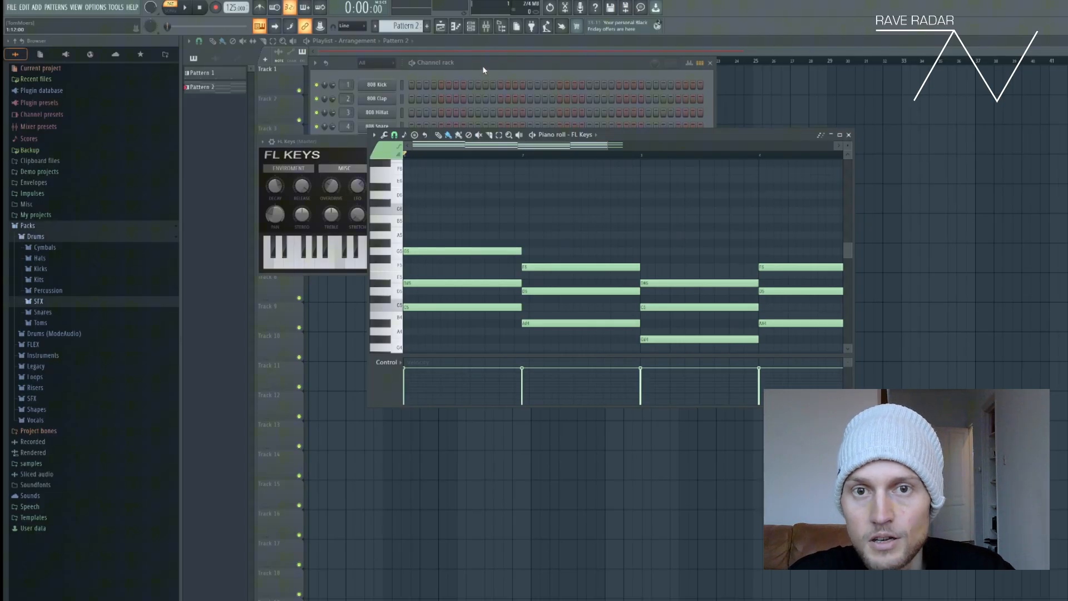
Step: Place four consecutive Pattern 2 clips on Track 2 of the playlist, filling bars 1 through 16
{"action": "left_click", "coordinate": [443, 31]}
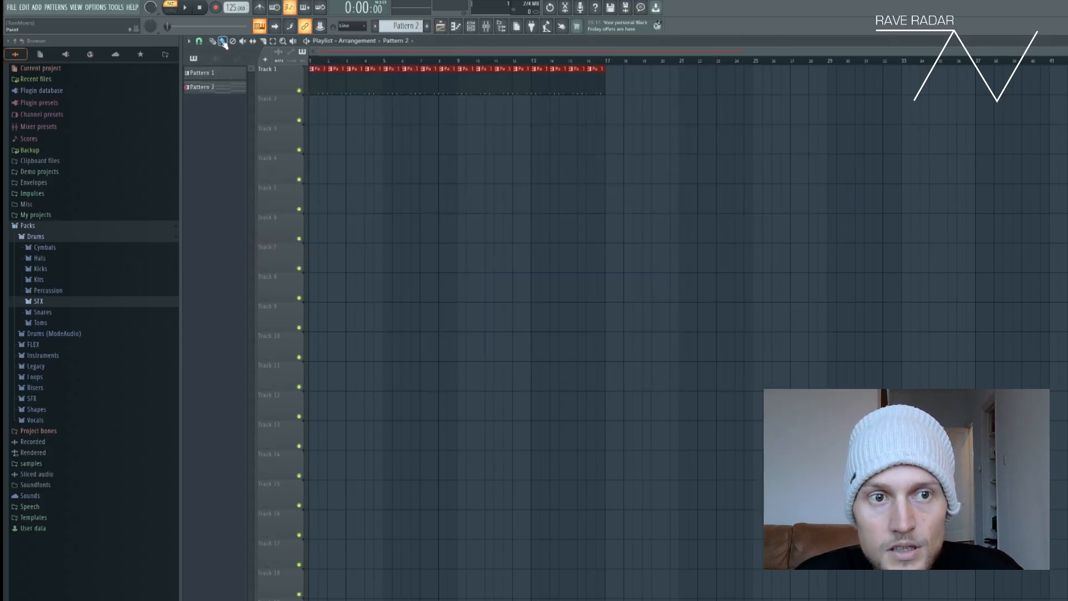
{"action": "left_click", "coordinate": [384, 111]}
{"action": "left_click", "coordinate": [324, 112]}
{"action": "left_click", "coordinate": [472, 111]}
{"action": "left_click", "coordinate": [549, 111]}
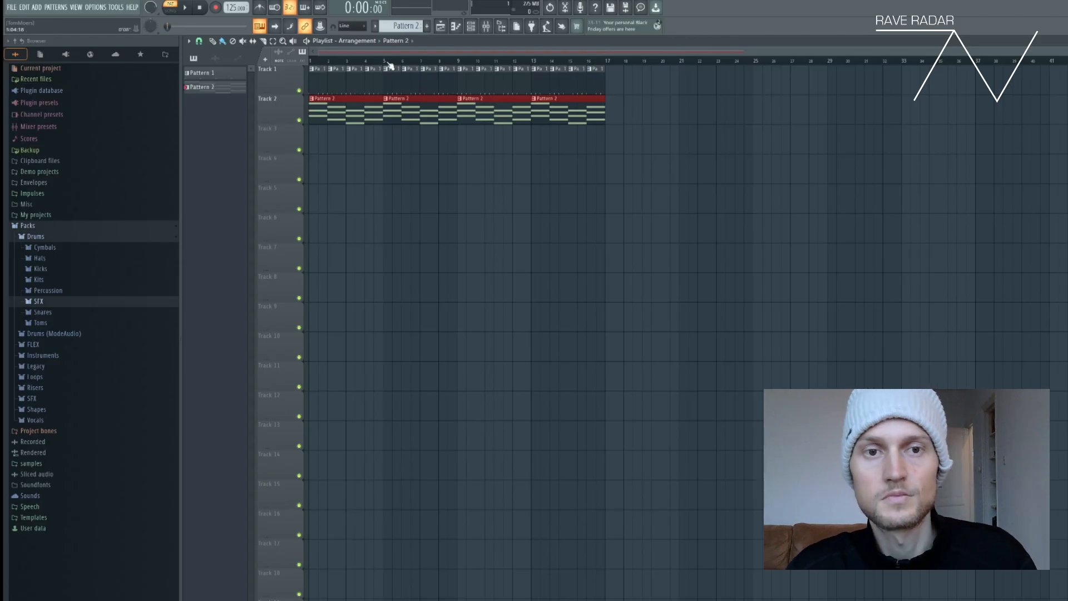
Step: Play the arrangement from the start in song mode and stop playback
{"action": "key", "text": "l"}
{"action": "key", "text": "space"}
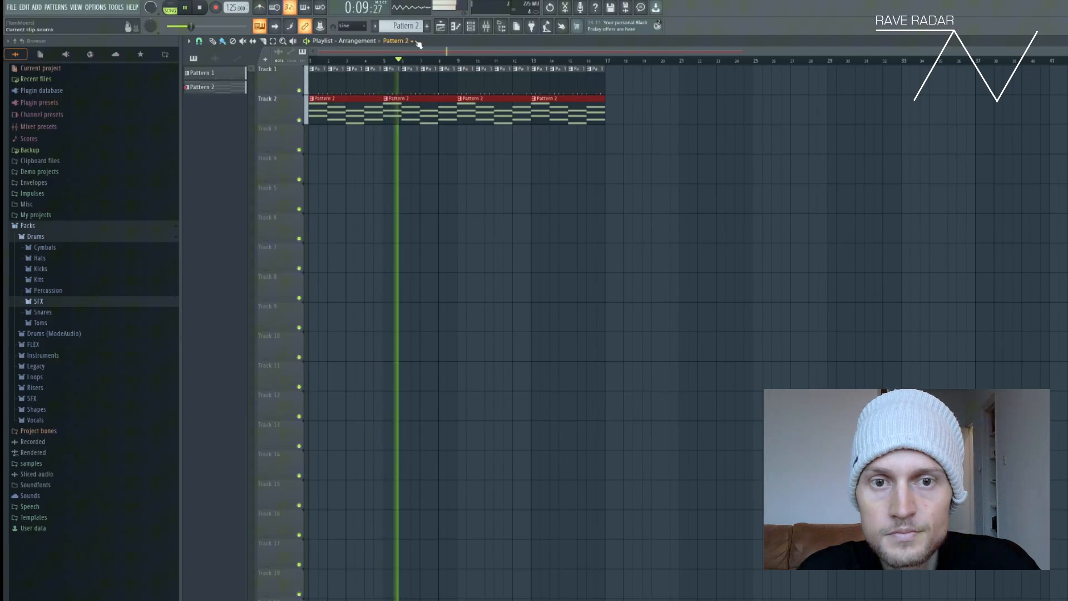
{"action": "key", "text": "space"}
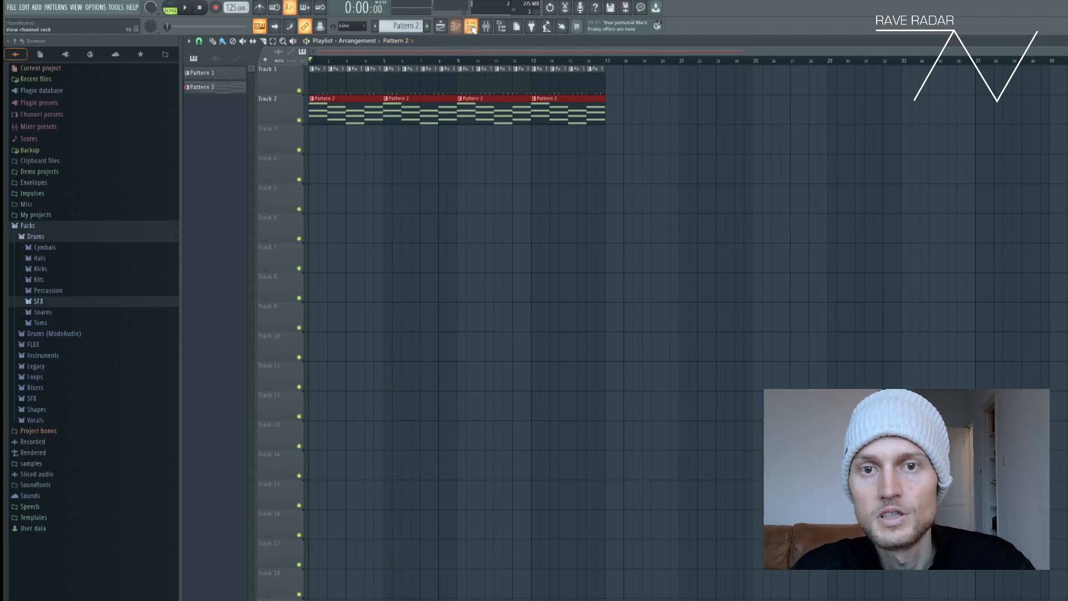
Step: Add a BooBass instrument channel to the channel rack and move its window clear of the channels
{"action": "left_click", "coordinate": [471, 26]}
{"action": "mouse_move", "coordinate": [482, 63]}
{"action": "left_mouse_down"}
{"action": "mouse_move", "coordinate": [478, 75]}
{"action": "mouse_move", "coordinate": [480, 63]}
{"action": "left_mouse_up"}
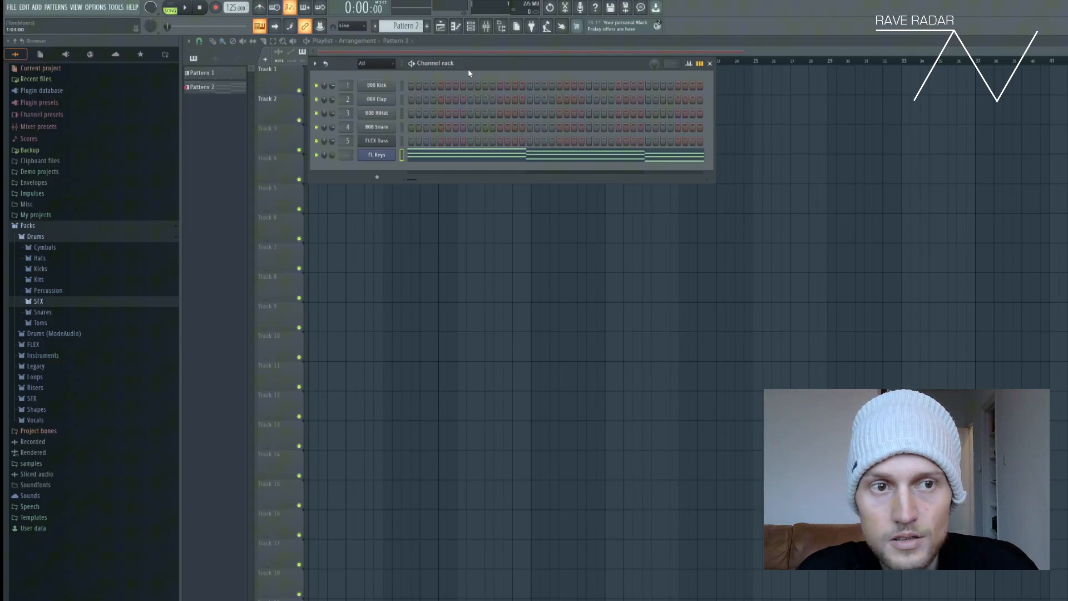
{"action": "left_click", "coordinate": [38, 8]}
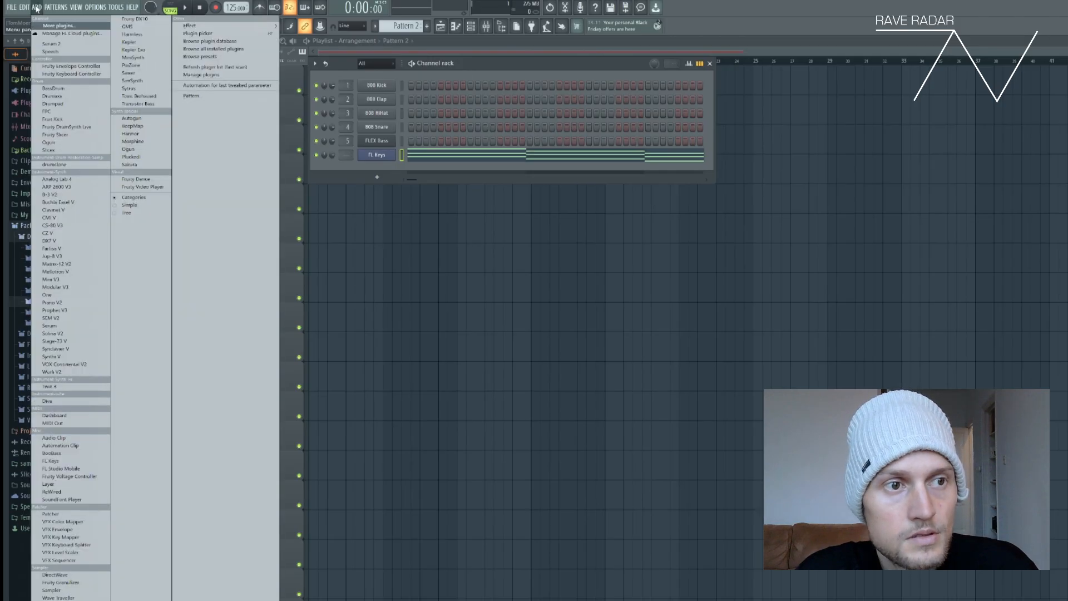
{"action": "left_click", "coordinate": [37, 8]}
{"action": "left_click", "coordinate": [376, 177]}
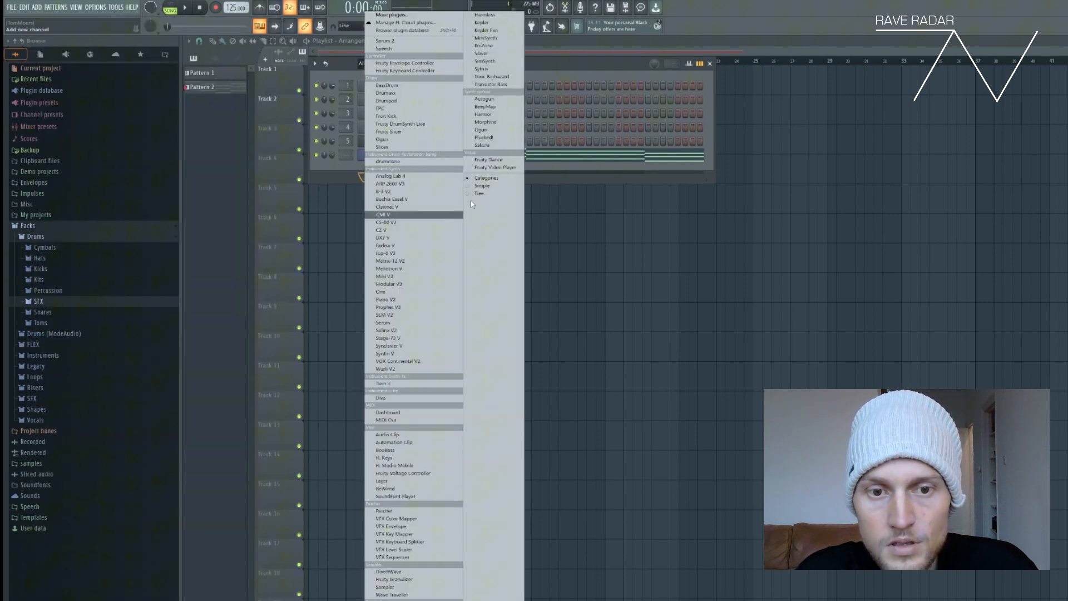
{"action": "left_click", "coordinate": [421, 452]}
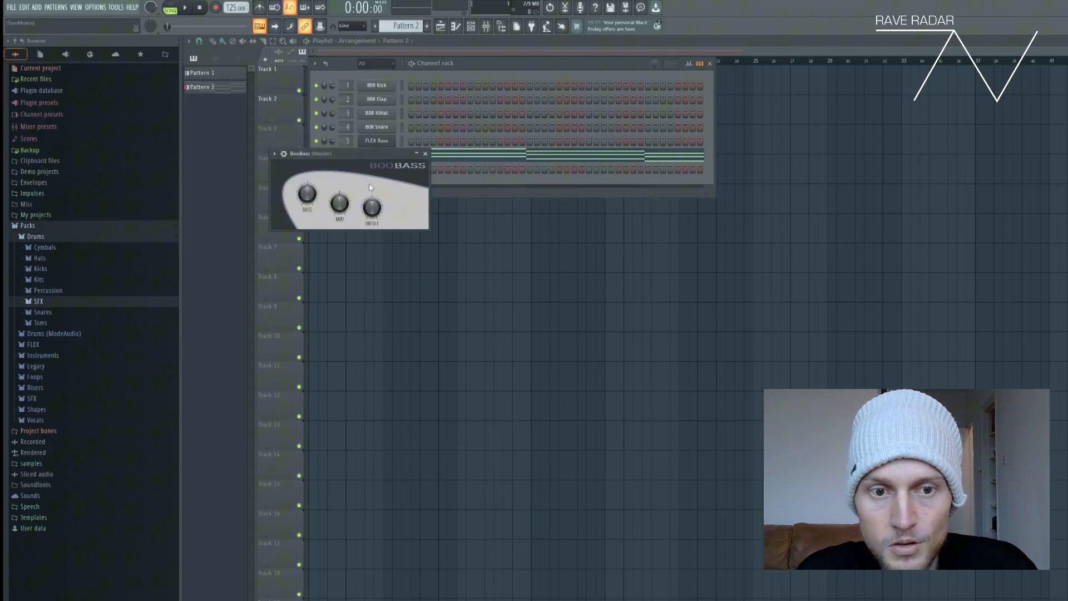
{"action": "left_click_drag", "start_coordinate": [359, 159], "coordinate": [379, 233]}
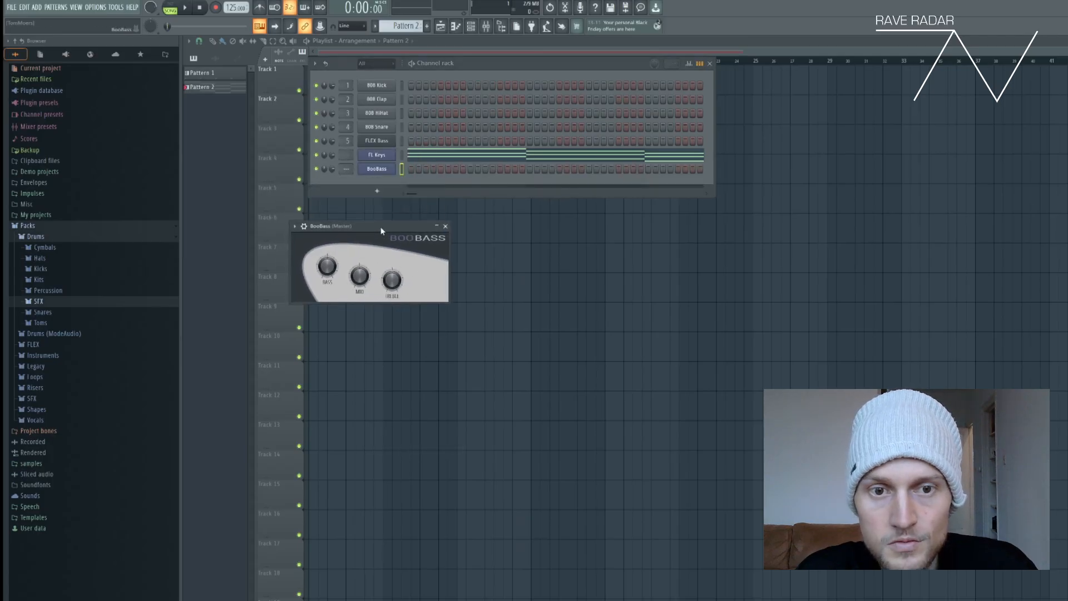
Step: Create a new Pattern 3 and open the BooBass channel's piano roll for it
{"action": "left_click", "coordinate": [427, 26]}
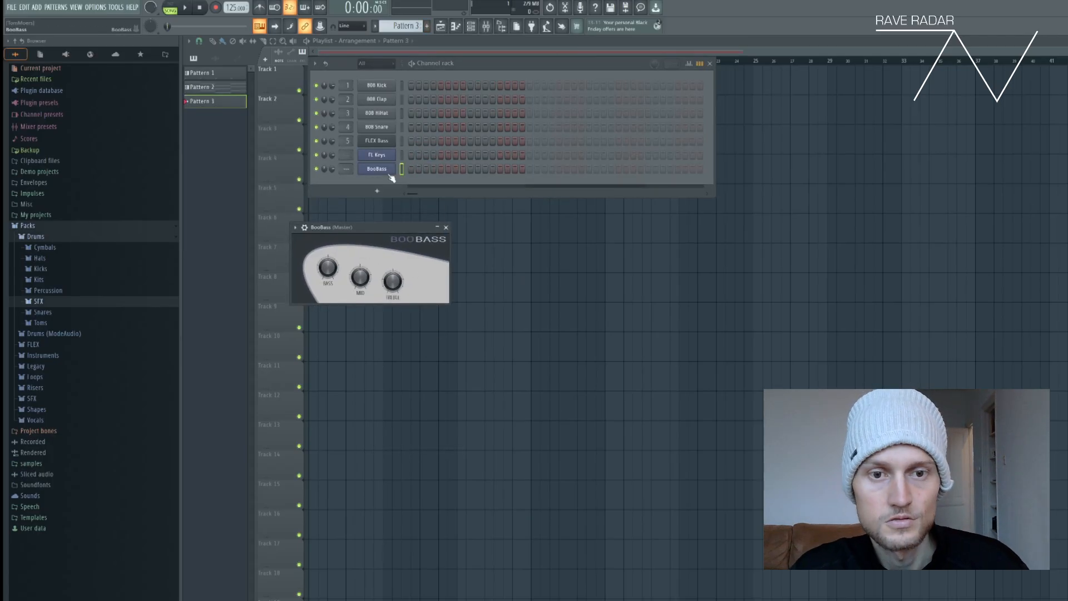
{"action": "right_click", "coordinate": [383, 172]}
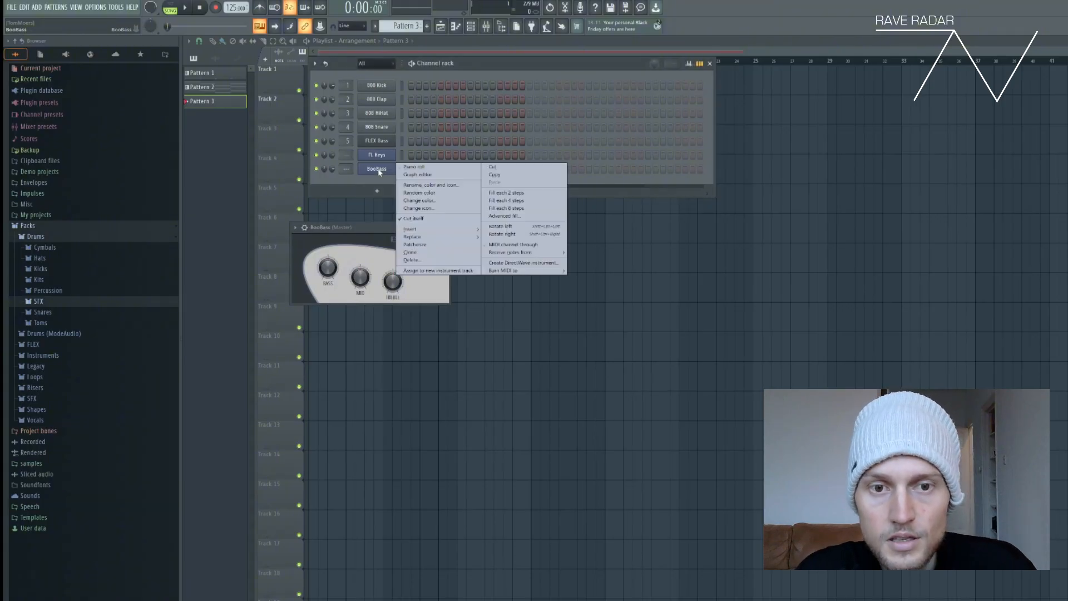
{"action": "left_click", "coordinate": [439, 167]}
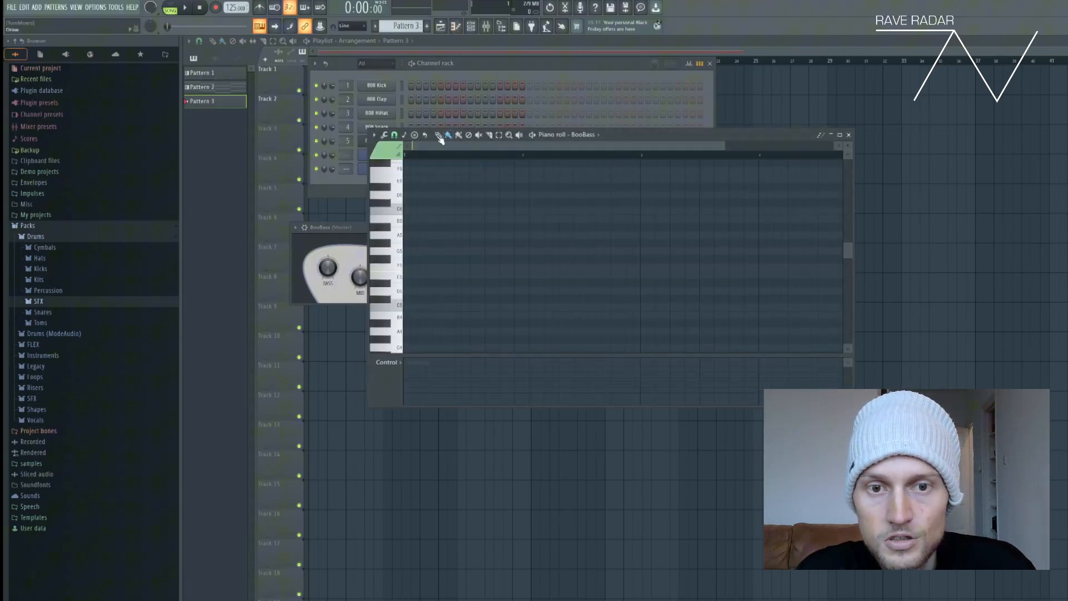
{"action": "left_click_drag", "start_coordinate": [670, 143], "coordinate": [653, 93]}
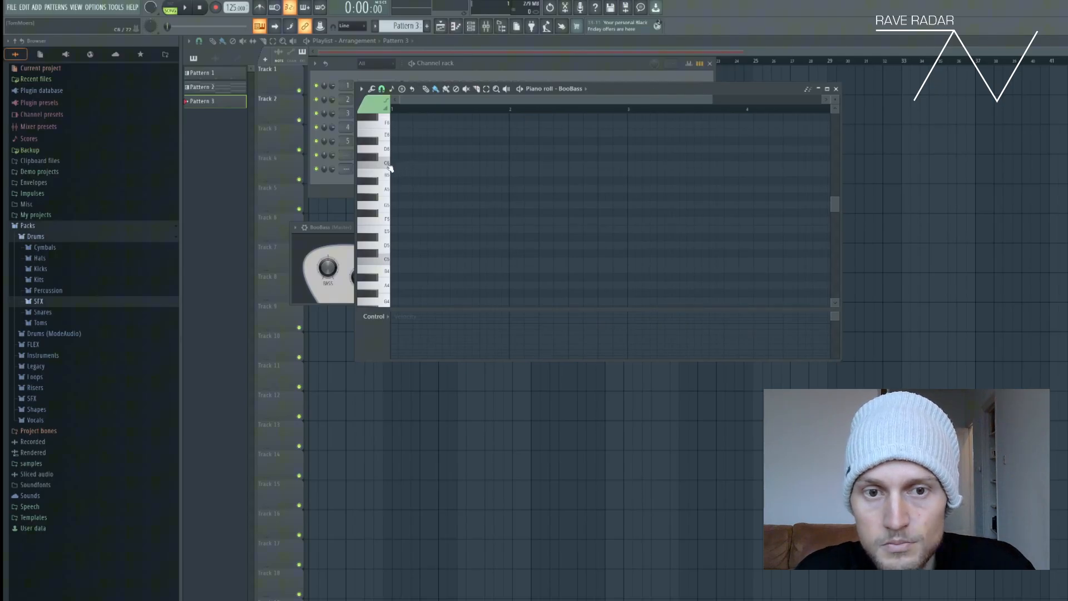
Step: Place bass root notes at the bar starts: C5 in bar 1, A#4 in bar 2, G#4 in bar 3 and A#4 in bar 4
{"action": "scroll", "coordinate": [384, 214], "scroll_direction": "down", "scroll_amount": 2}
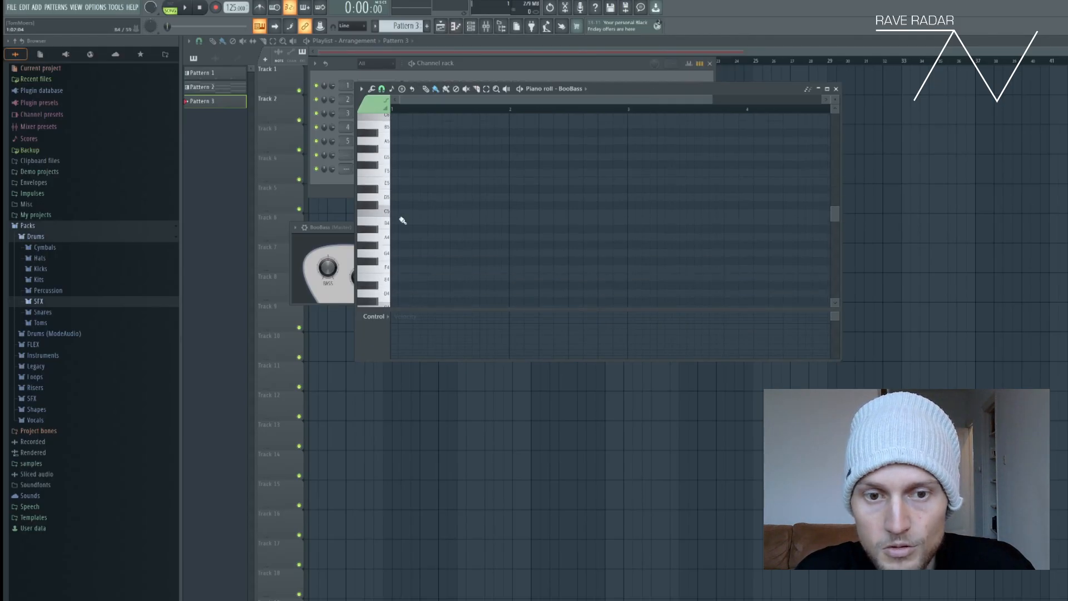
{"action": "left_click", "coordinate": [398, 214]}
{"action": "left_click_drag", "start_coordinate": [419, 213], "coordinate": [412, 212]}
{"action": "left_click_drag", "start_coordinate": [507, 213], "coordinate": [401, 213]}
{"action": "left_click", "coordinate": [510, 229]}
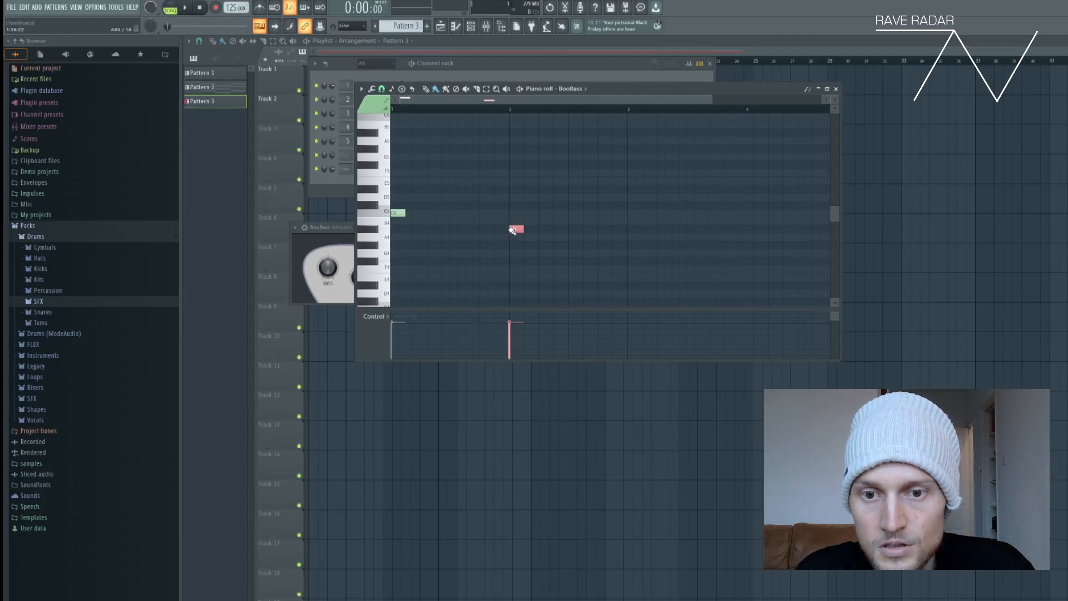
{"action": "left_click", "coordinate": [628, 246]}
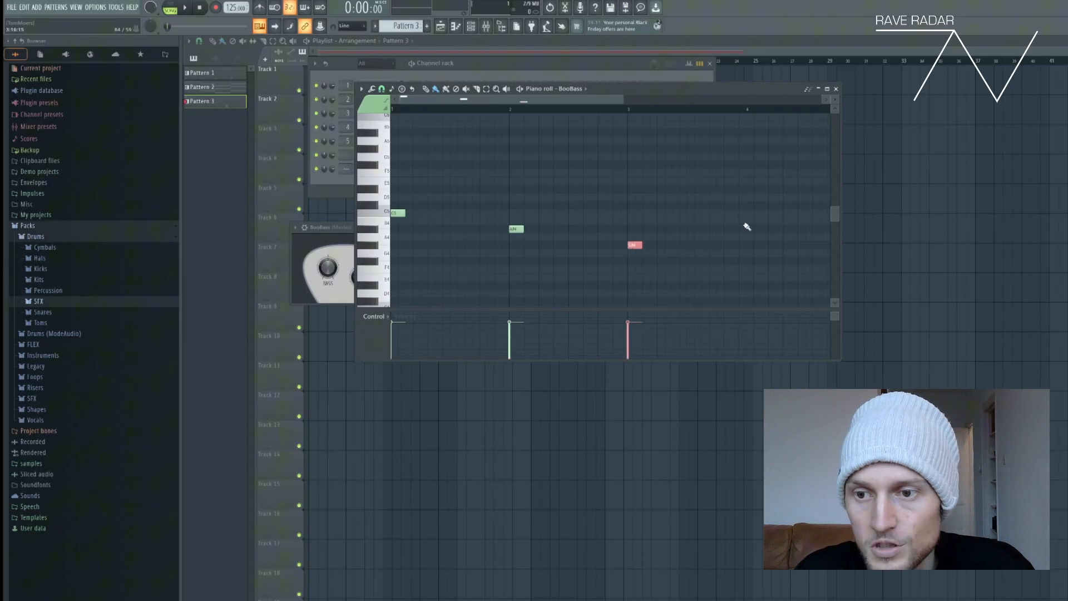
{"action": "left_click", "coordinate": [748, 228]}
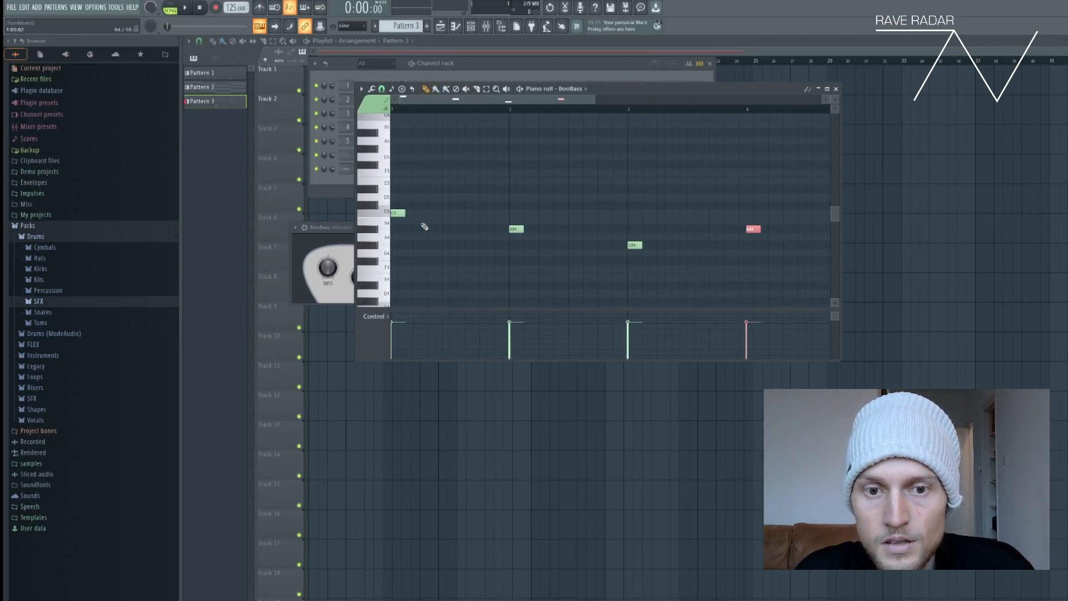
Step: Shorten the C5 bass note in bar 1 to half its length, undoing the attempt to stretch it across the bar
{"action": "left_click", "coordinate": [406, 216]}
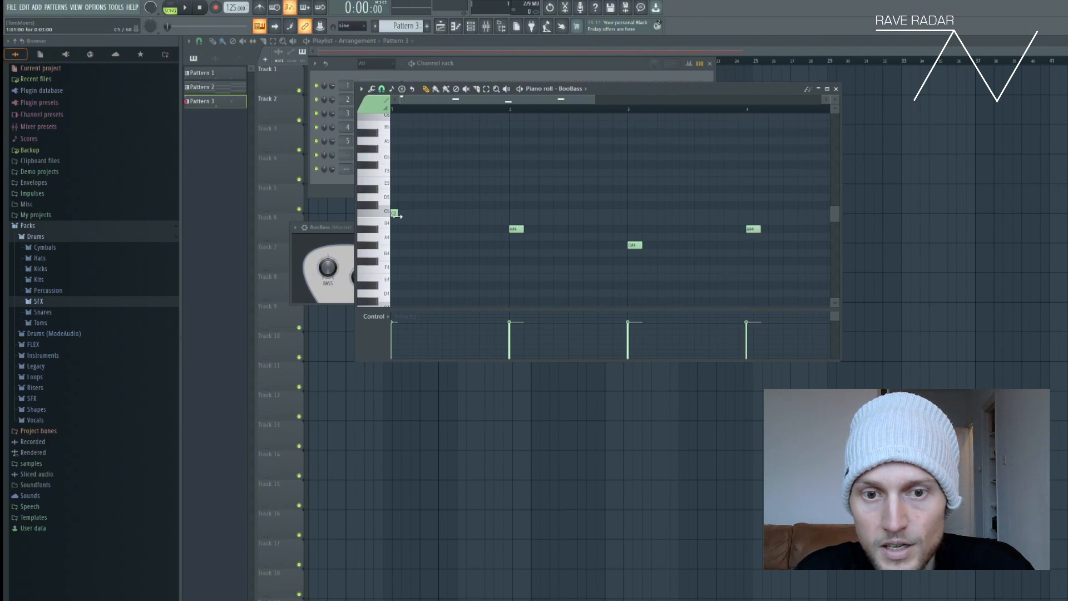
{"action": "left_click_drag", "start_coordinate": [397, 216], "coordinate": [509, 225]}
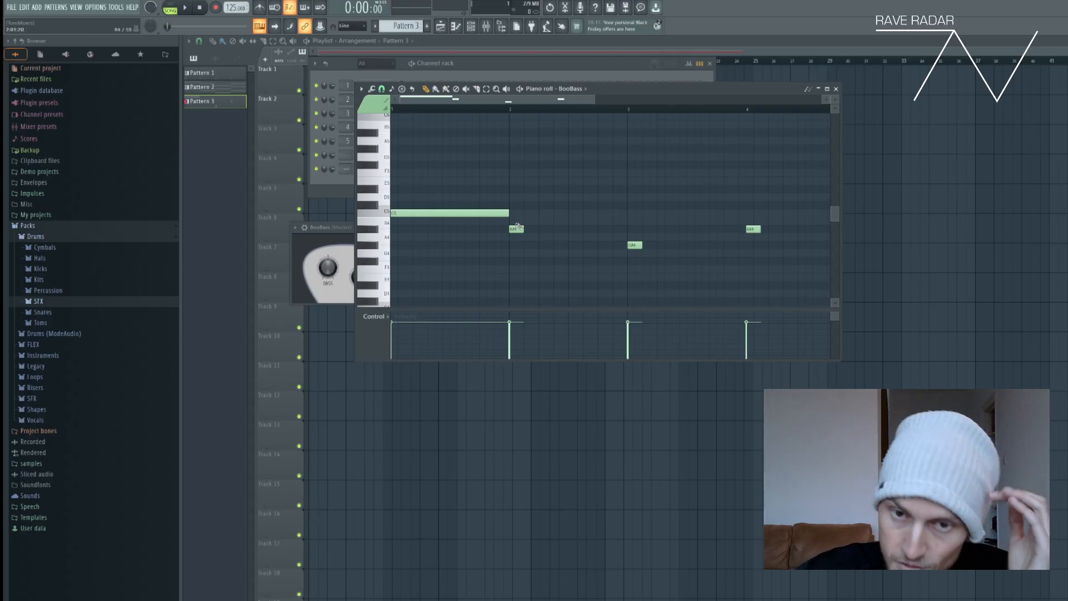
{"action": "key", "text": "ctrl+z"}
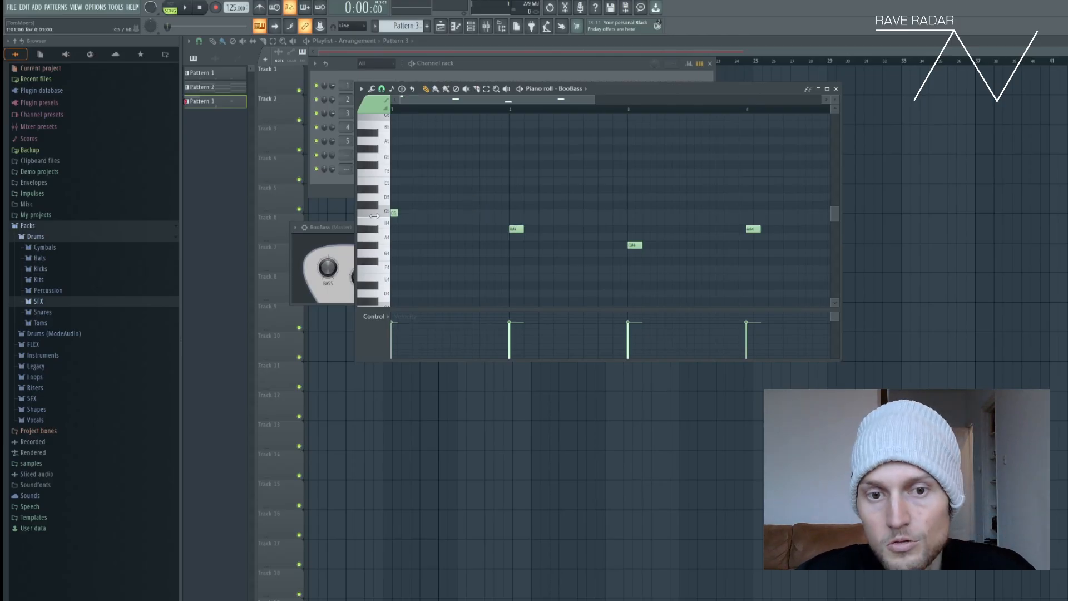
{"action": "left_click", "coordinate": [416, 213]}
{"action": "left_click", "coordinate": [438, 213]}
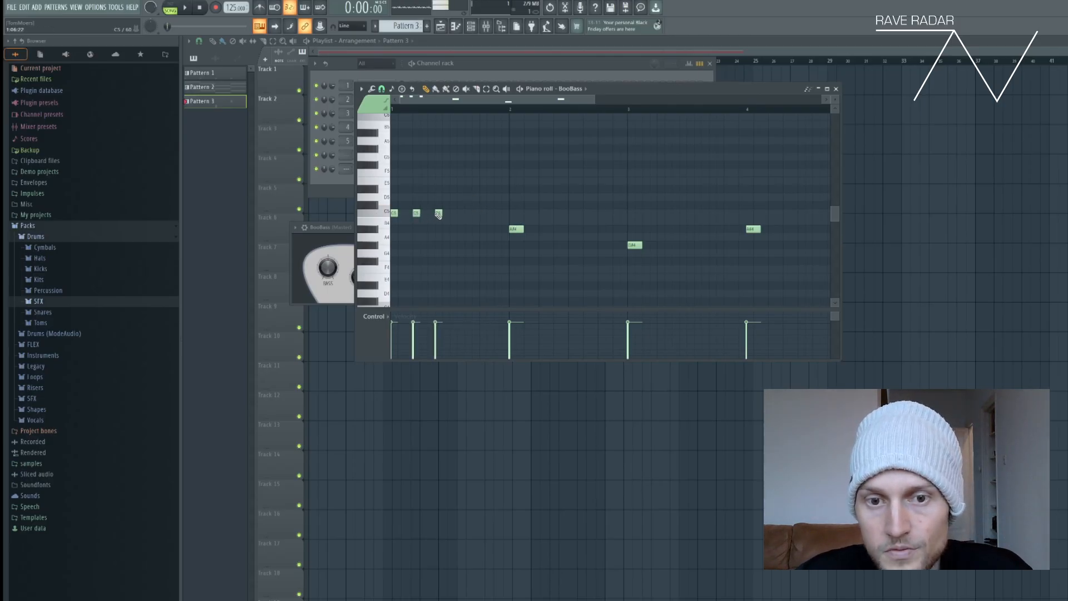
{"action": "left_click", "coordinate": [338, 230]}
{"action": "left_click", "coordinate": [464, 200]}
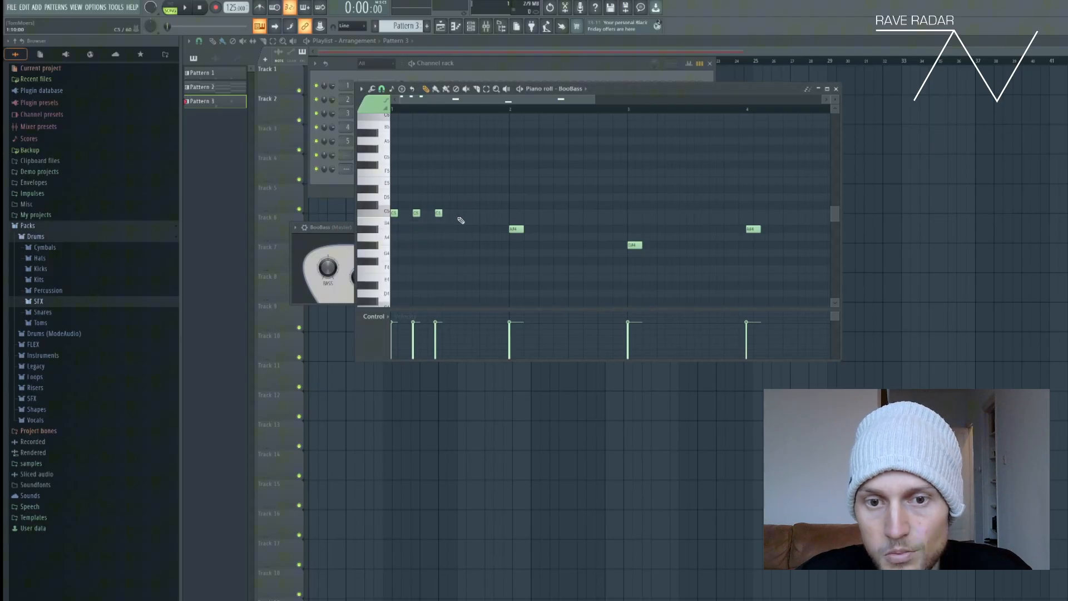
{"action": "right_click", "coordinate": [438, 213]}
{"action": "right_click", "coordinate": [416, 214]}
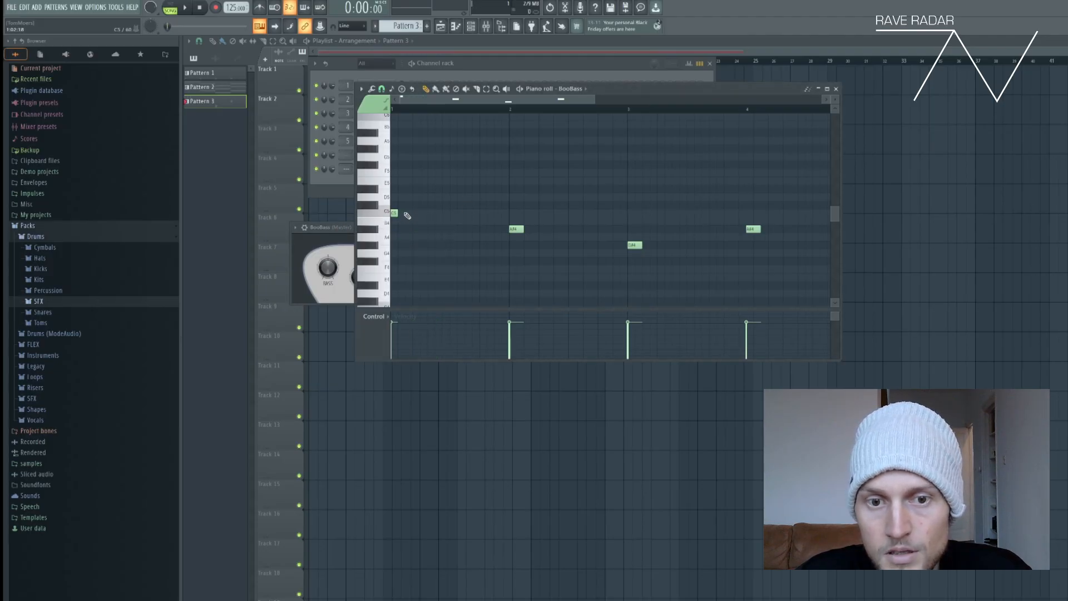
Step: Add seven more short C5 notes at even eighth-note spacing to fill bar 1 of the bass line
{"action": "left_click", "coordinate": [410, 213]}
{"action": "left_click", "coordinate": [424, 213]}
{"action": "left_click", "coordinate": [440, 214]}
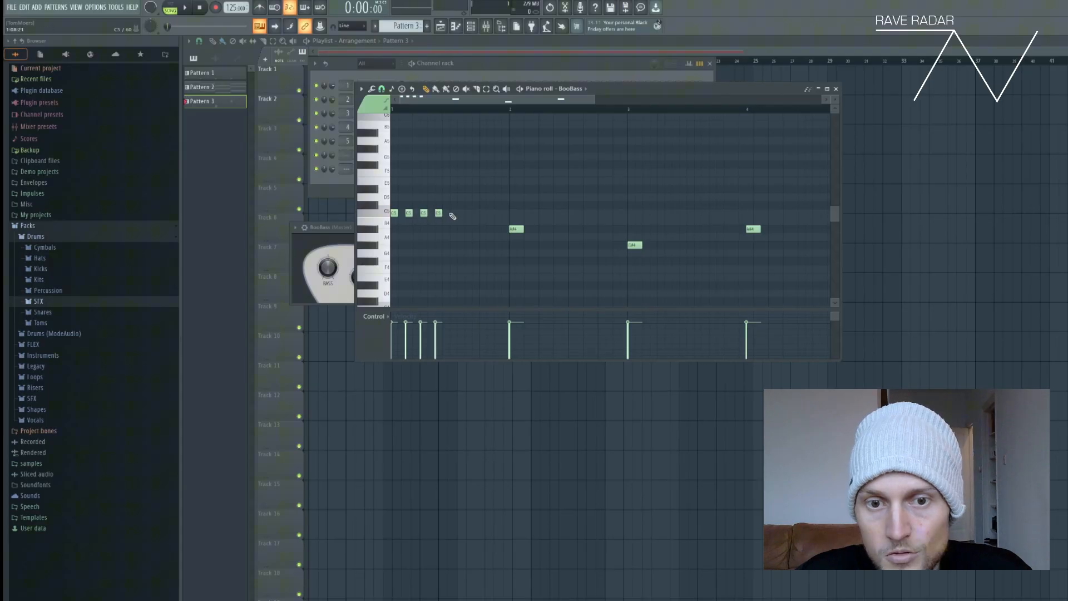
{"action": "left_click", "coordinate": [455, 213]}
{"action": "left_click", "coordinate": [469, 213]}
{"action": "left_click", "coordinate": [484, 214]}
{"action": "left_click", "coordinate": [498, 214]}
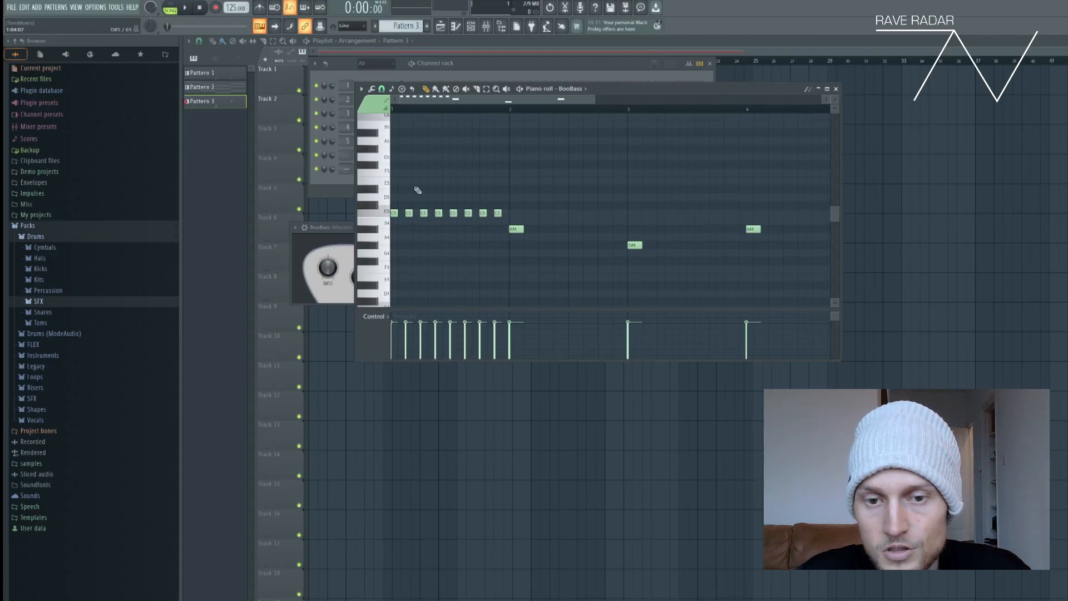
Step: Play the BooBass pattern in pattern mode to hear the repeated C5 notes
{"action": "left_click", "coordinate": [173, 8]}
{"action": "left_click", "coordinate": [188, 8]}
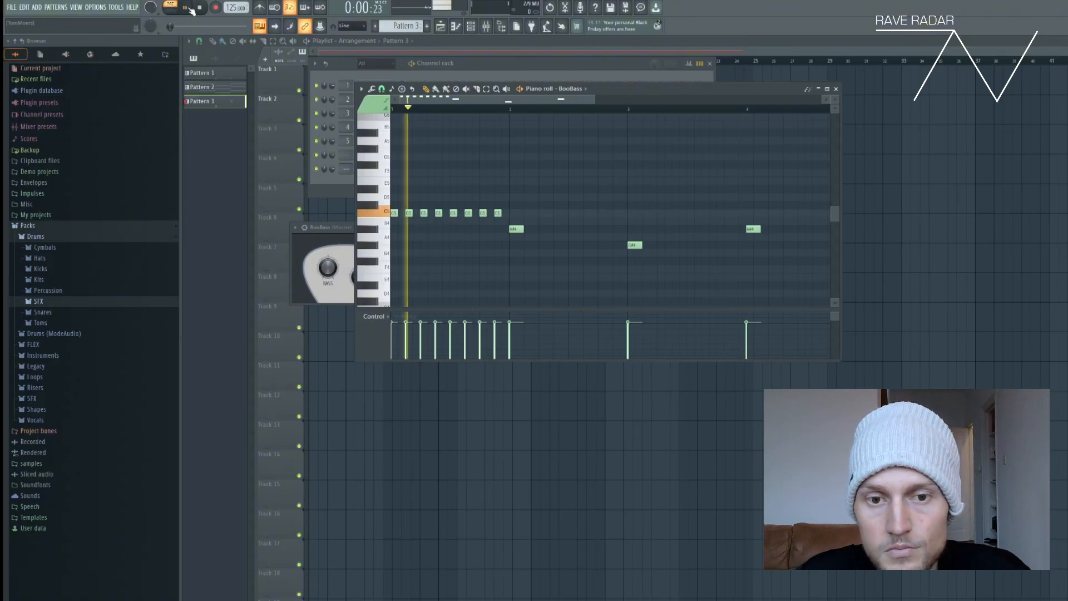
Step: Replace the A#4 bass note at the start of bar 2 with a one-step-long A#4 and audition the pattern
{"action": "left_click", "coordinate": [200, 8]}
{"action": "right_click", "coordinate": [516, 230]}
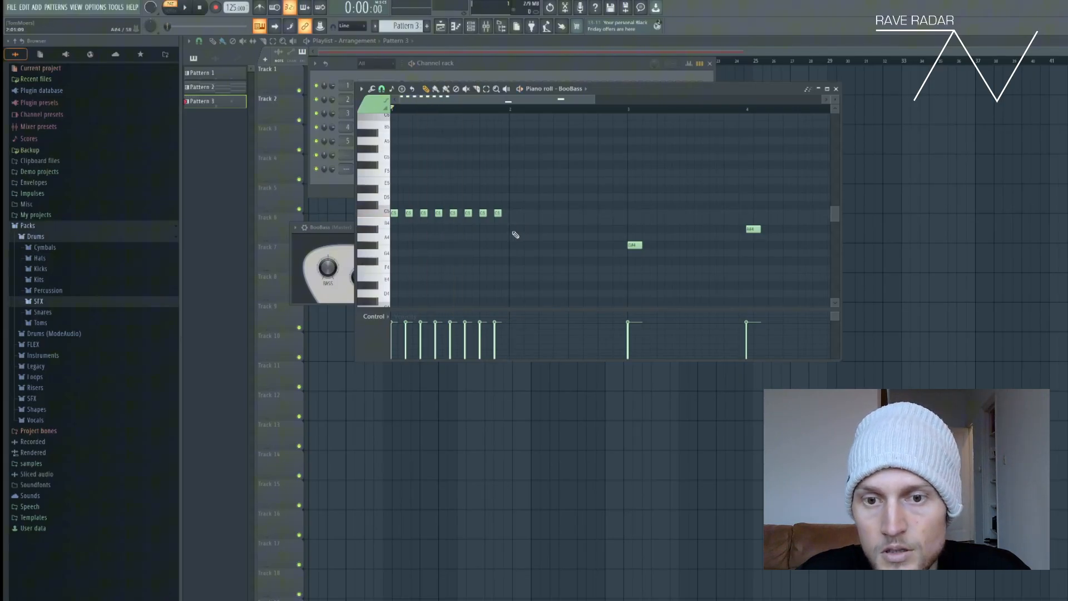
{"action": "left_click", "coordinate": [512, 228]}
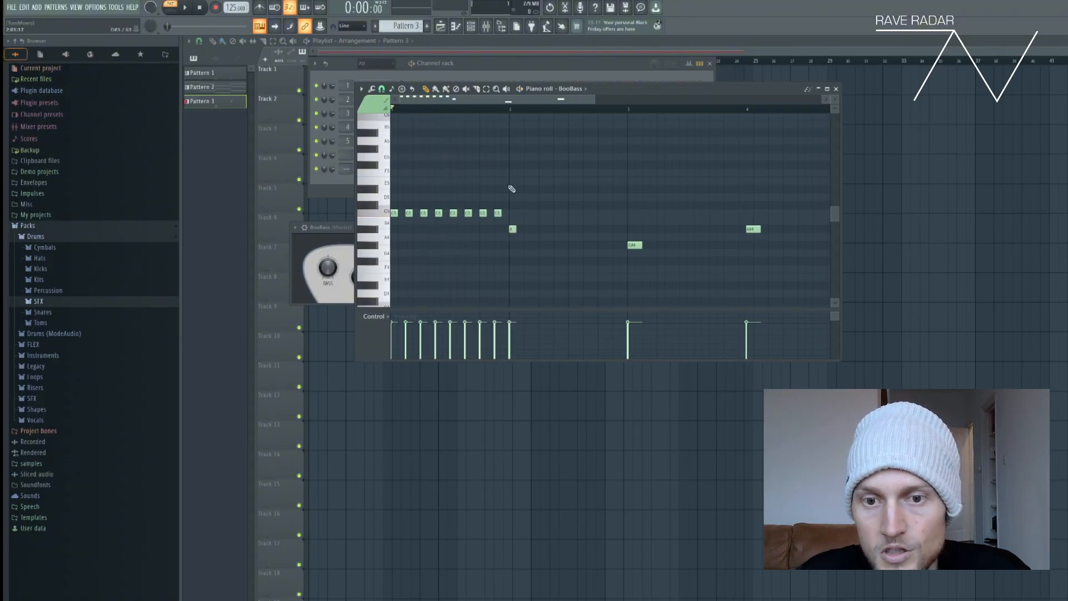
{"action": "left_click", "coordinate": [189, 11]}
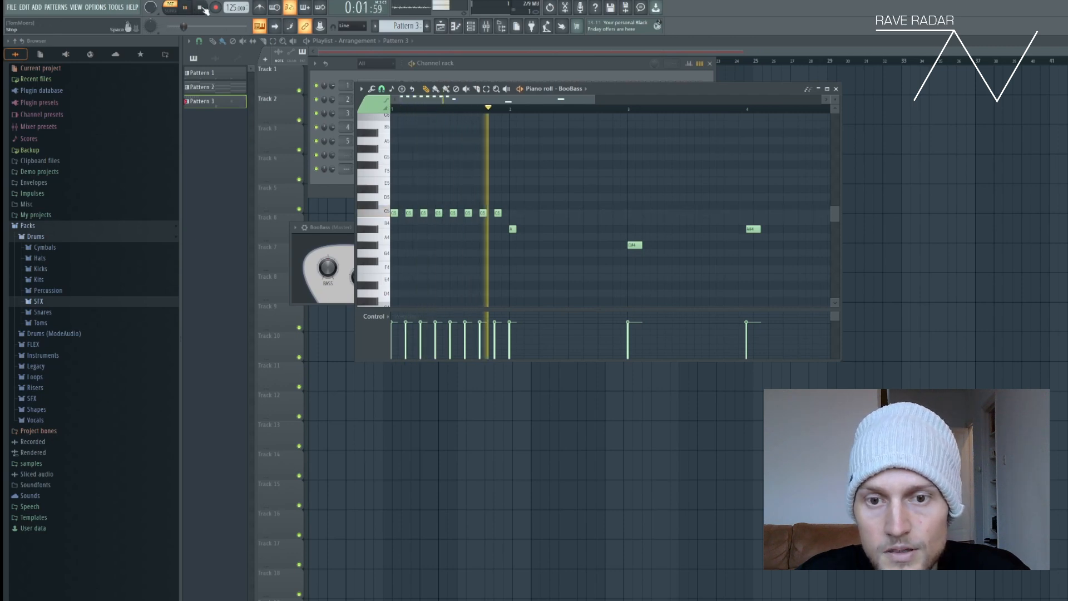
{"action": "key", "text": "space"}
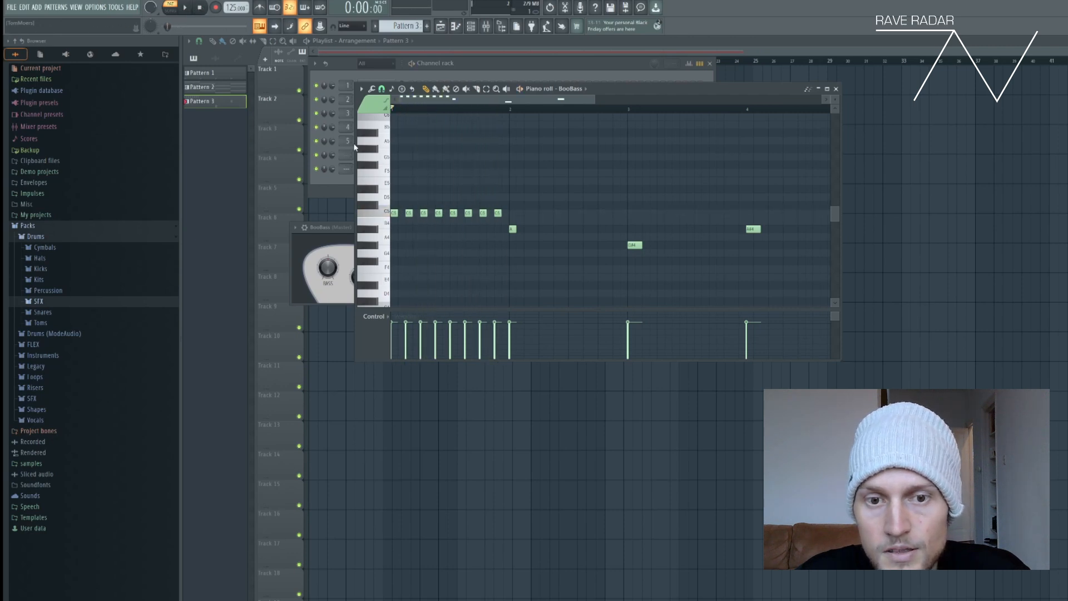
Step: Fill the gaps between the C5 notes in the first part of bar 1 with extra C5 notes at sixteenth-note spacing
{"action": "left_click", "coordinate": [401, 214]}
{"action": "left_click", "coordinate": [415, 214]}
{"action": "left_click", "coordinate": [430, 213]}
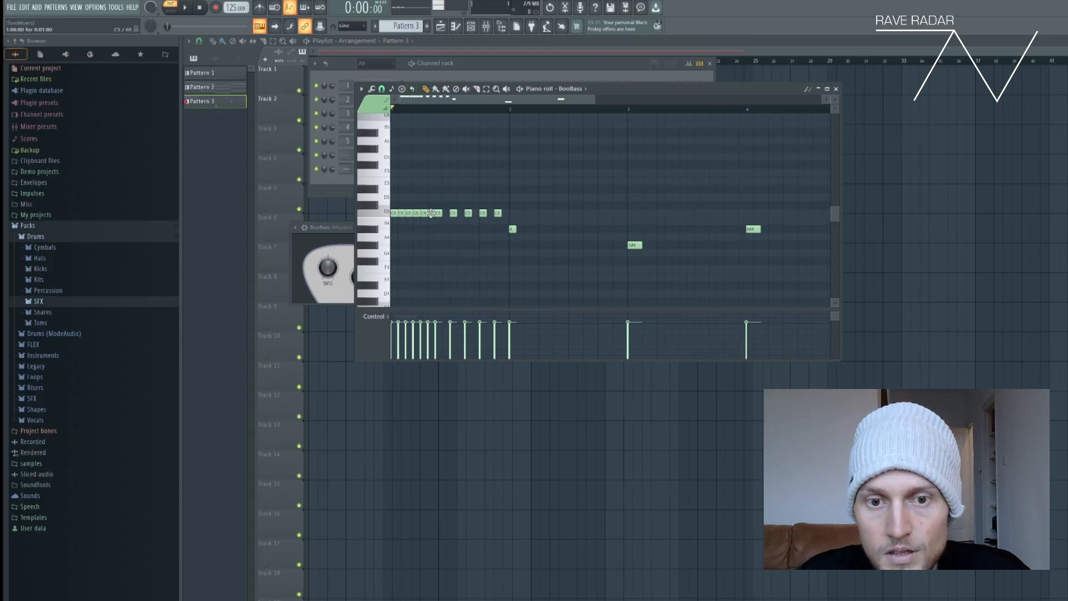
{"action": "left_click", "coordinate": [444, 213]}
{"action": "left_click", "coordinate": [459, 214]}
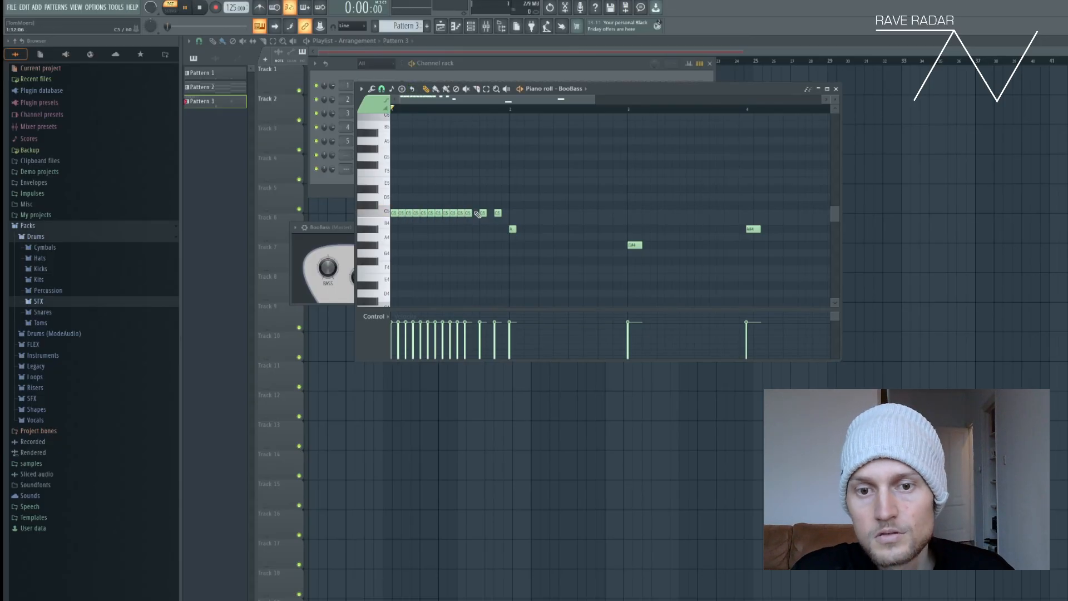
Step: Clear the C5 notes from the first half of bar 1 and place a one-beat C5 at the start of the bar
{"action": "right_click", "coordinate": [460, 213]}
{"action": "key", "text": "space"}
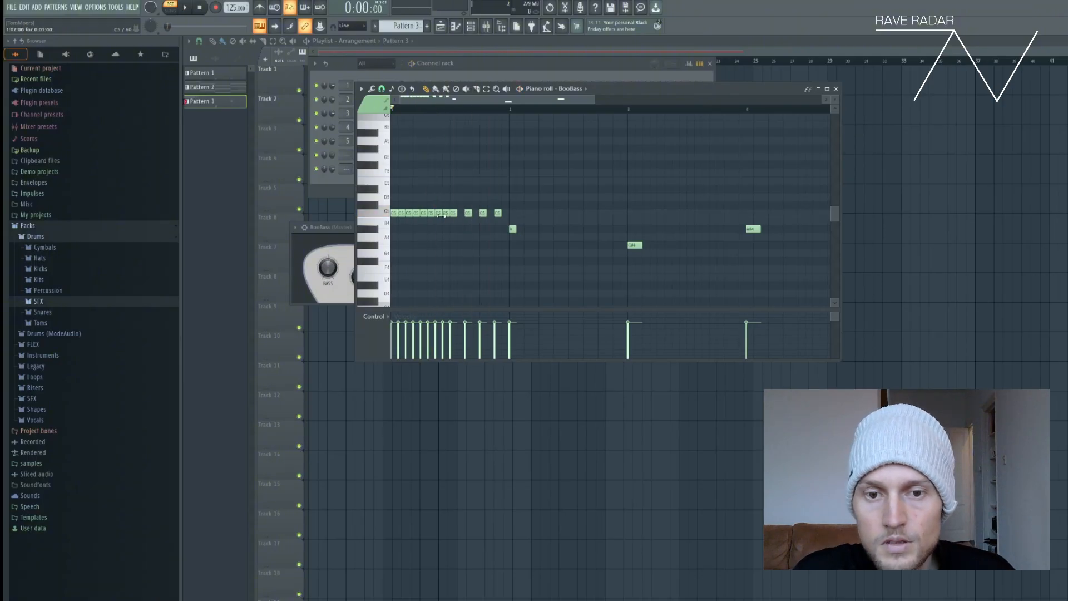
{"action": "right_click", "coordinate": [445, 214]}
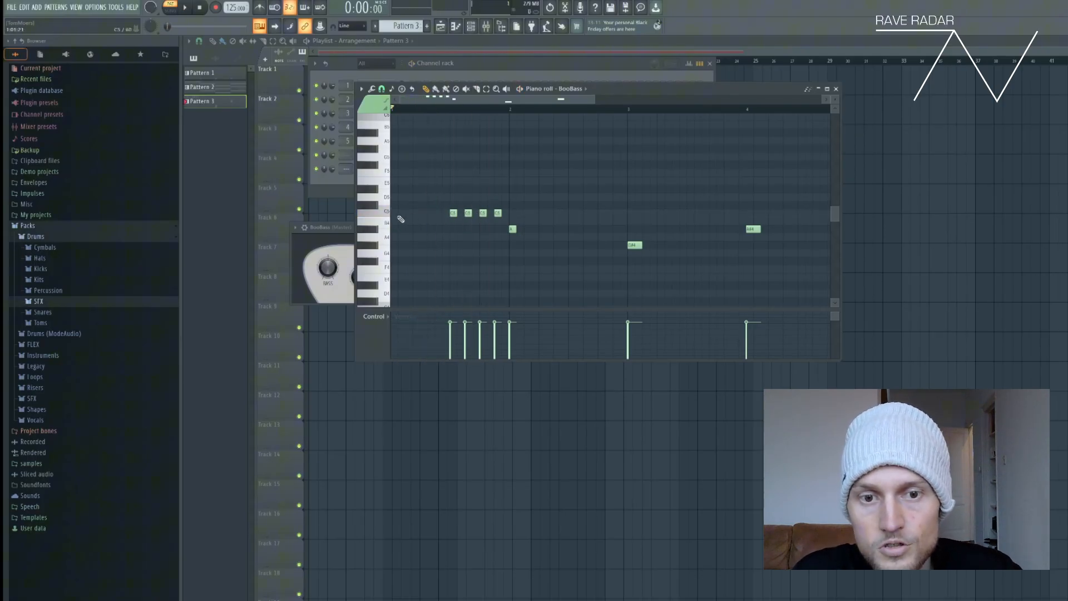
{"action": "left_click", "coordinate": [393, 213]}
{"action": "left_click_drag", "start_coordinate": [399, 213], "coordinate": [423, 213]}
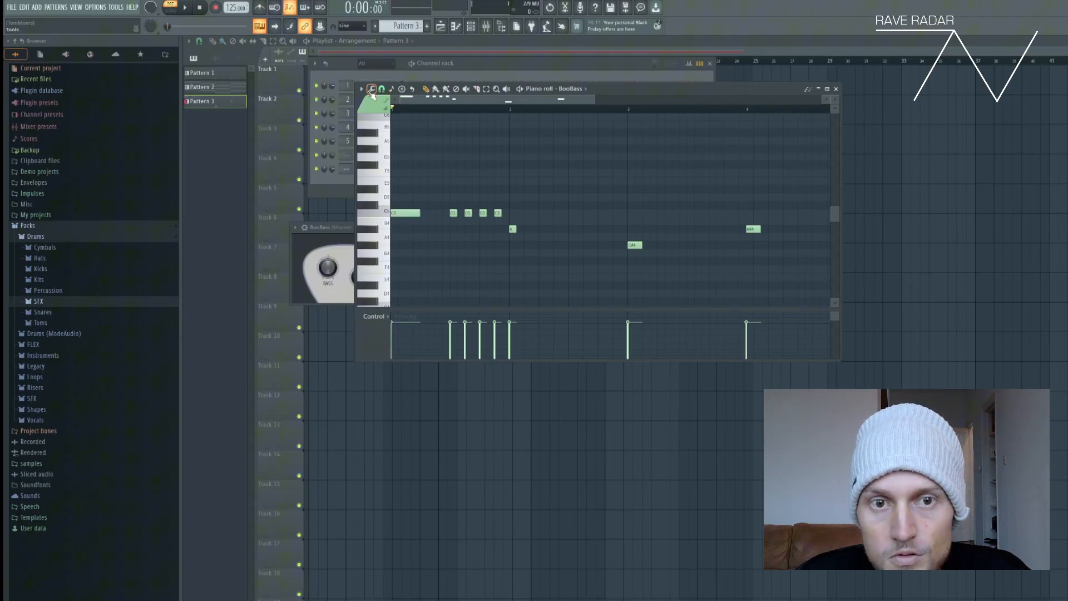
Step: Set the piano roll snap to a finer division, a fraction of a step
{"action": "left_click", "coordinate": [371, 89]}
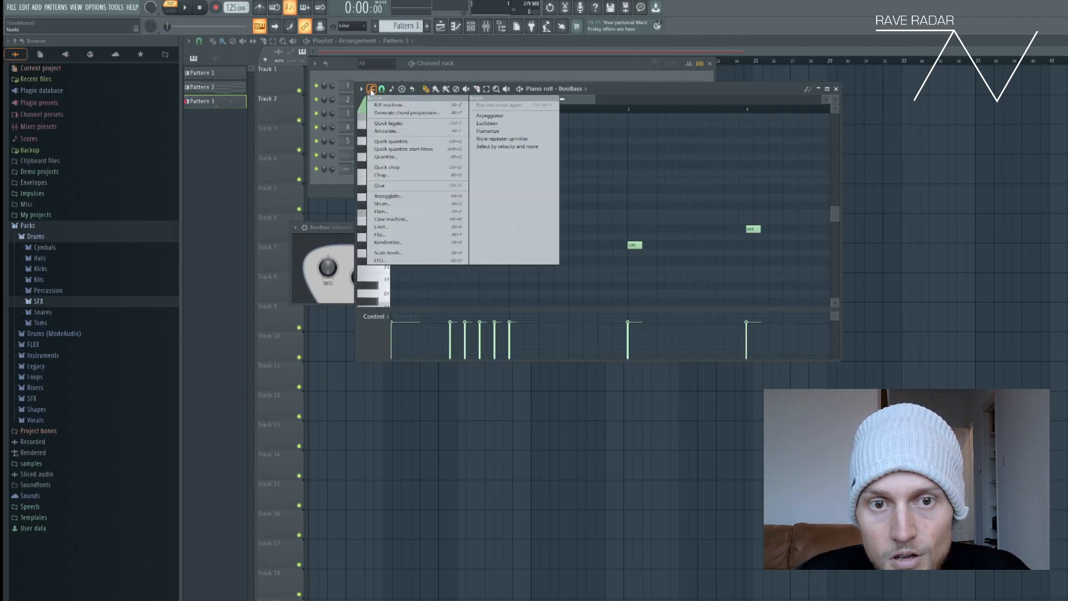
{"action": "left_click", "coordinate": [372, 92]}
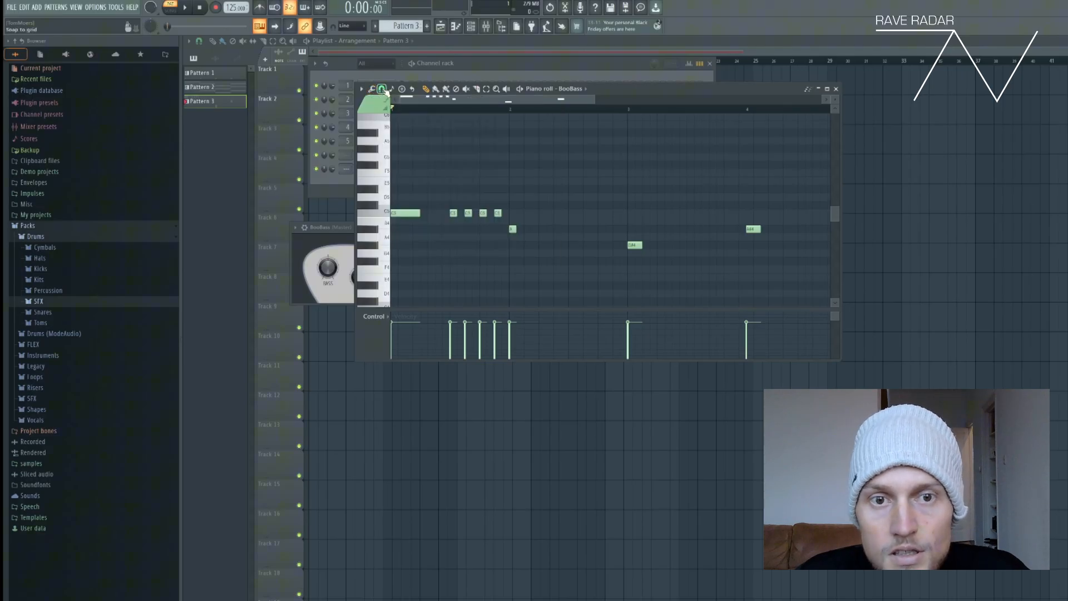
{"action": "left_click", "coordinate": [383, 90]}
{"action": "left_click", "coordinate": [384, 90]}
{"action": "left_click", "coordinate": [384, 90]}
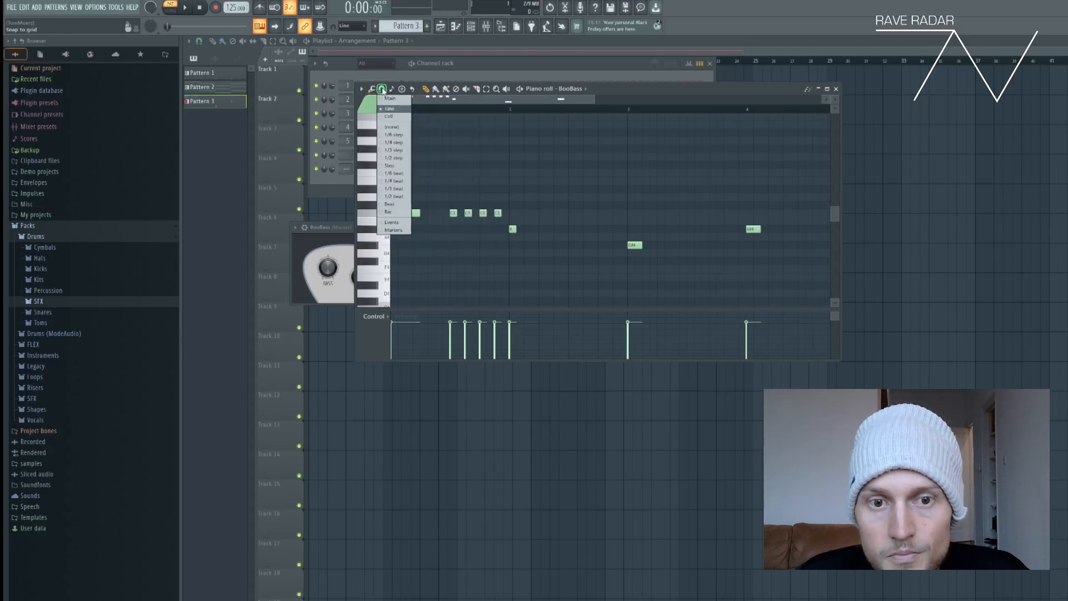
{"action": "left_click", "coordinate": [390, 110]}
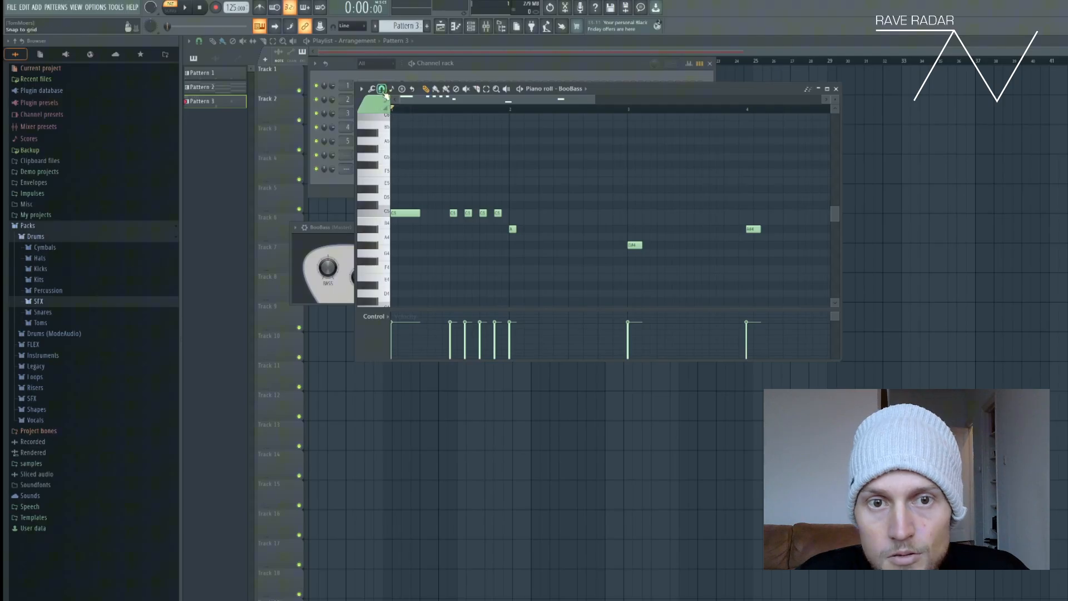
{"action": "left_click", "coordinate": [383, 90]}
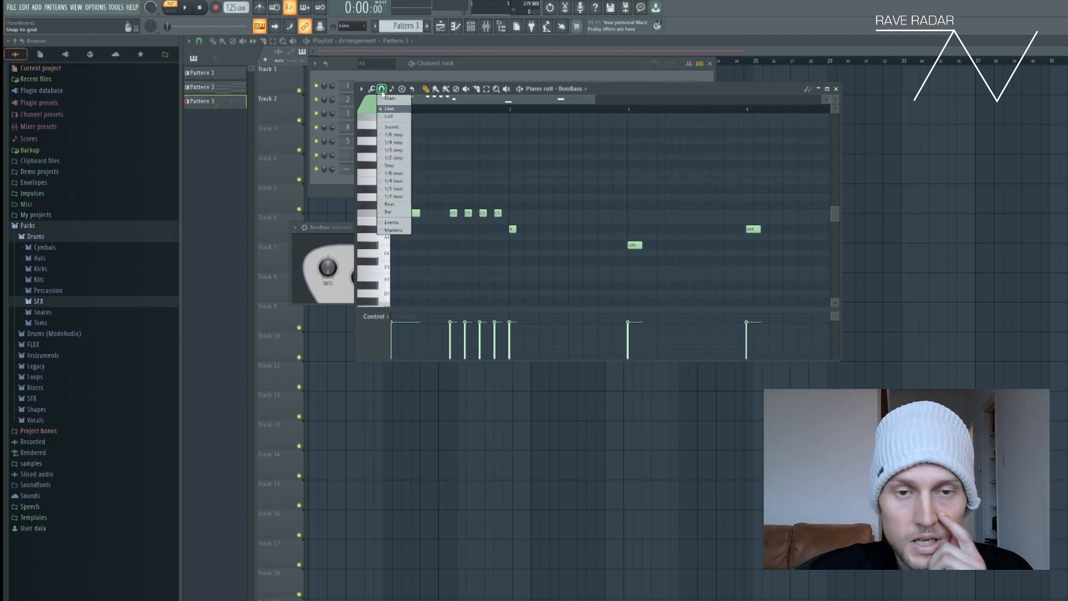
{"action": "left_click", "coordinate": [404, 148]}
Step: Shorten the first C5 to less than a step, add two equally short C5 notes in the first half of bar 1 and audition them
{"action": "left_click_drag", "start_coordinate": [414, 213], "coordinate": [391, 216]}
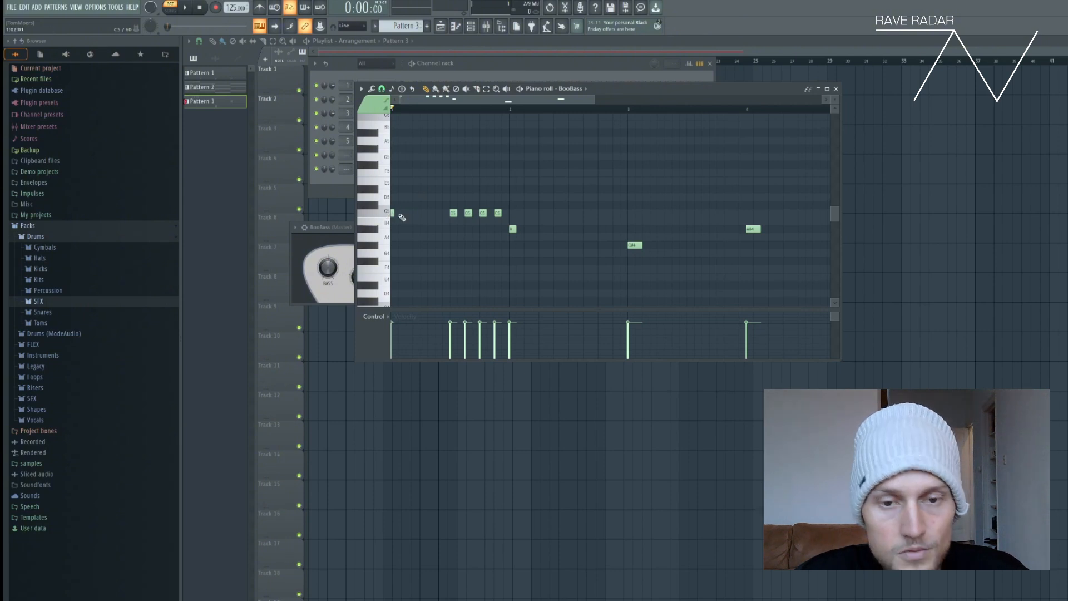
{"action": "left_click", "coordinate": [414, 214]}
{"action": "left_click", "coordinate": [429, 214]}
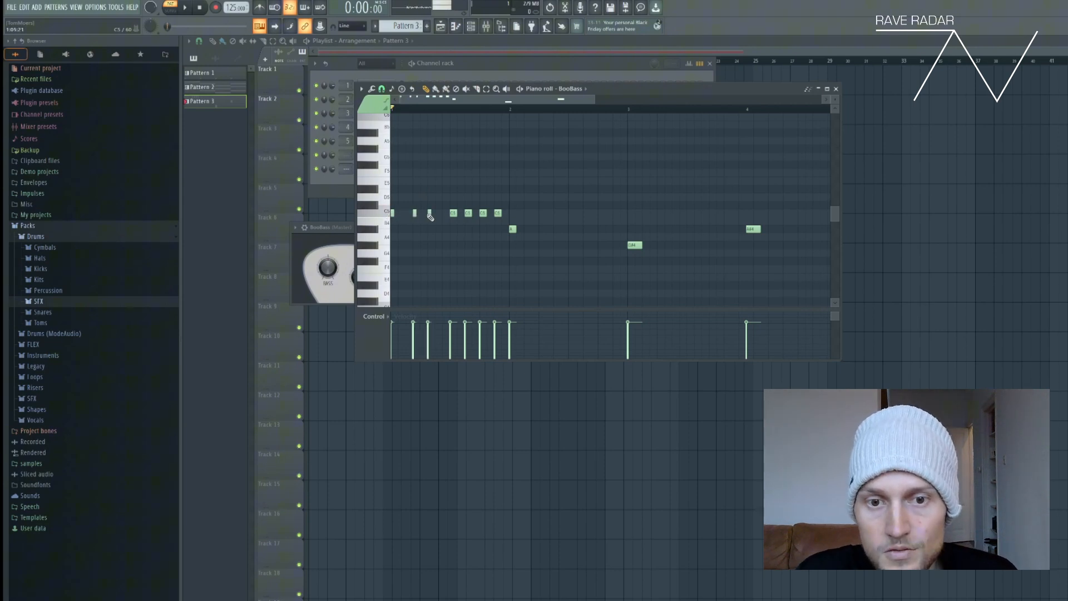
{"action": "key", "text": "space"}
{"action": "key", "text": "space"}
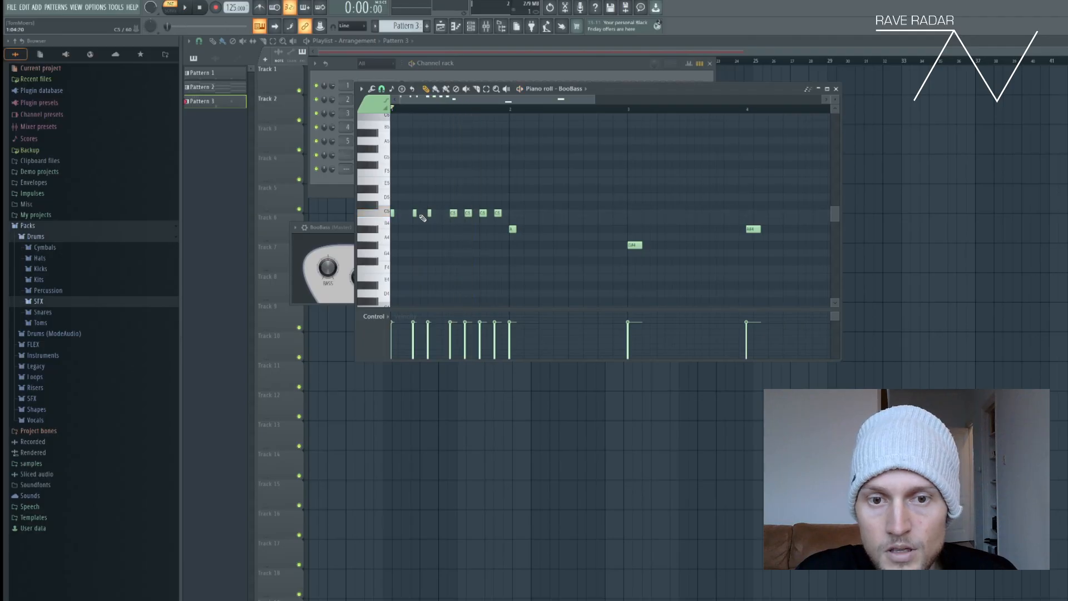
{"action": "key", "text": "space"}
{"action": "key", "text": "space"}
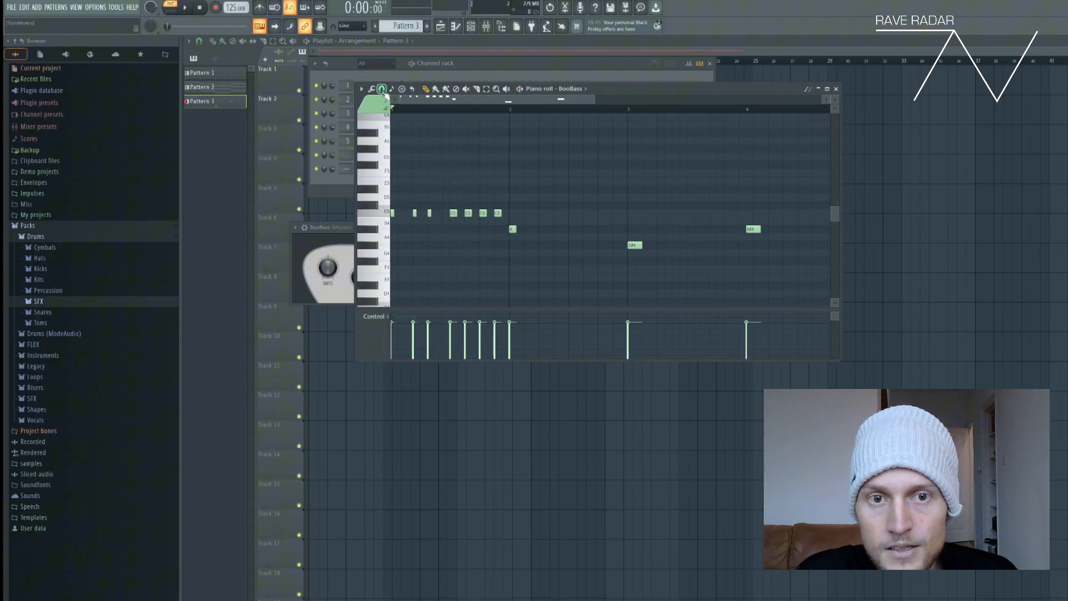
Step: Set the snap back to Line and replace the tiny C5 notes with two consecutive one-beat C5 notes at the start of bar 1
{"action": "left_click", "coordinate": [383, 89]}
{"action": "left_click", "coordinate": [398, 113]}
{"action": "right_click", "coordinate": [414, 213]}
{"action": "right_click", "coordinate": [430, 213]}
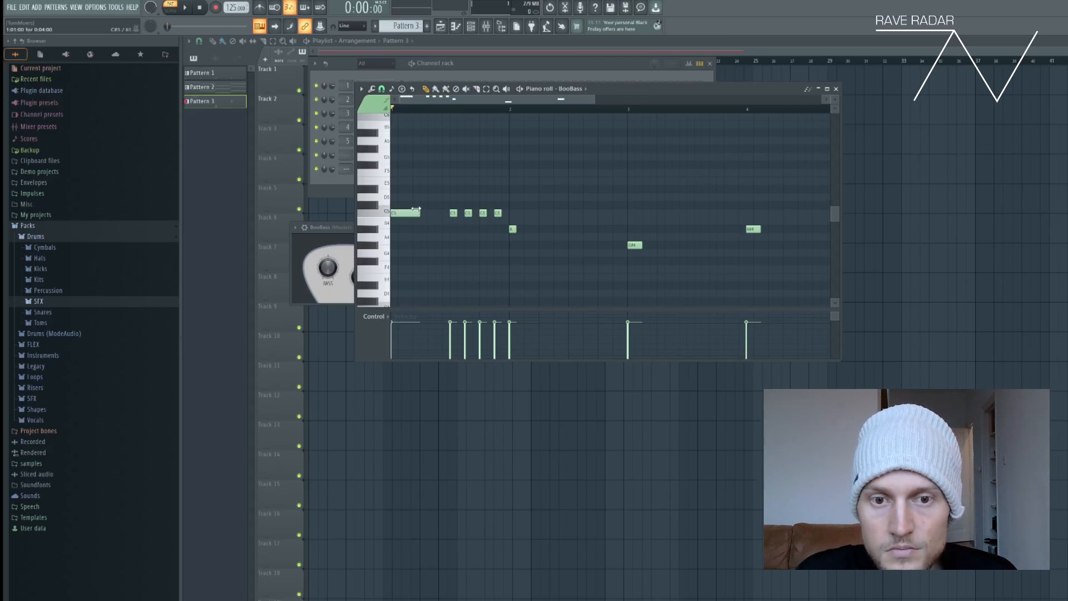
{"action": "left_click_drag", "start_coordinate": [405, 210], "coordinate": [421, 210]}
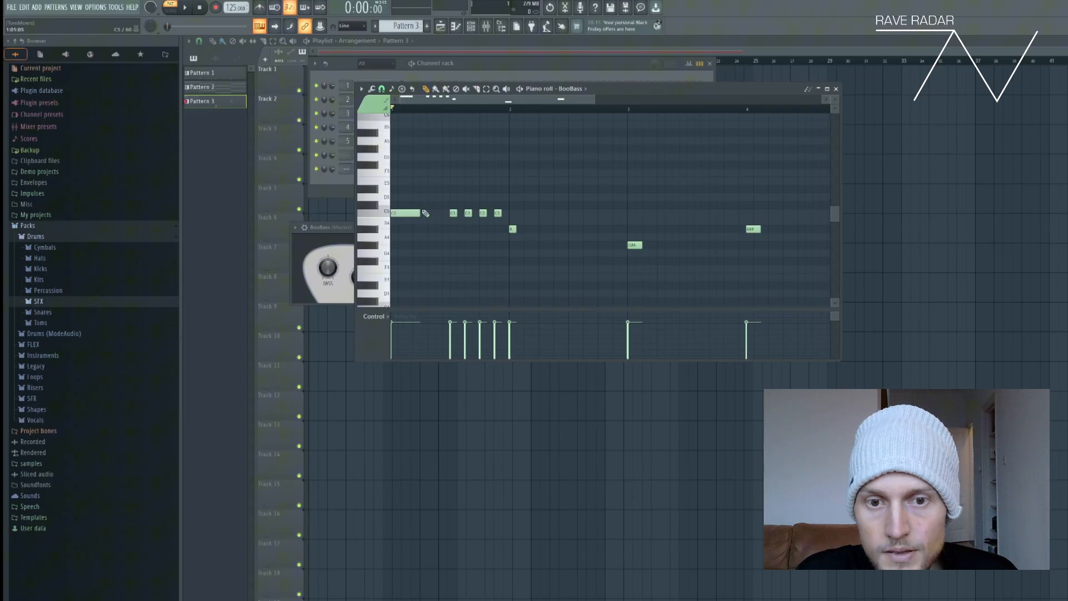
{"action": "left_click", "coordinate": [425, 213]}
Step: Delete every C5 note in bar 1 except the first and shorten that one to half a beat
{"action": "right_click", "coordinate": [453, 213]}
{"action": "right_click", "coordinate": [468, 214]}
{"action": "right_click", "coordinate": [483, 213]}
{"action": "right_click", "coordinate": [498, 213]}
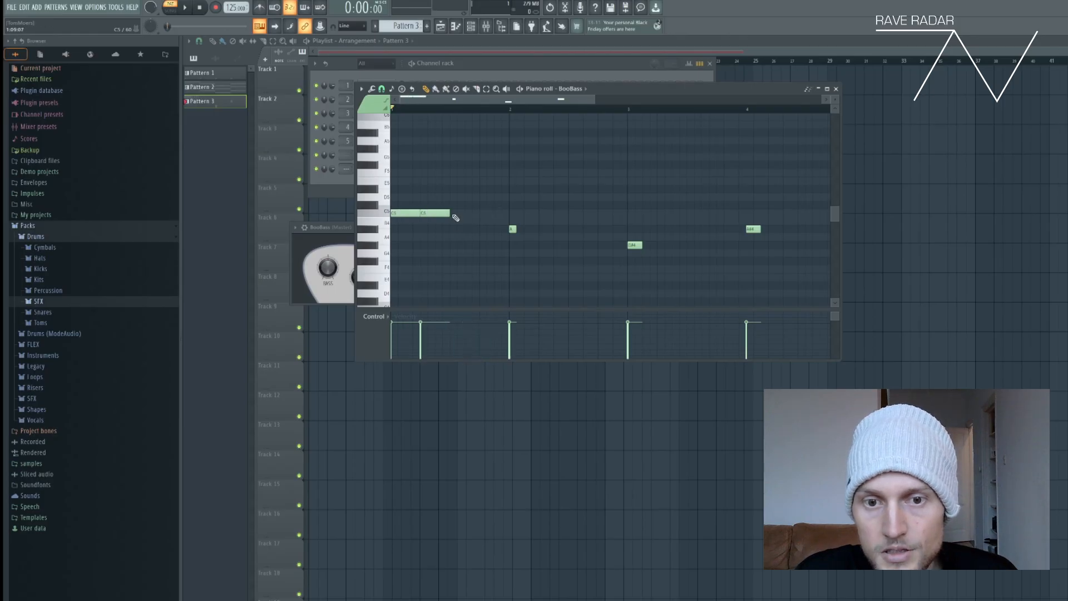
{"action": "right_click", "coordinate": [427, 214]}
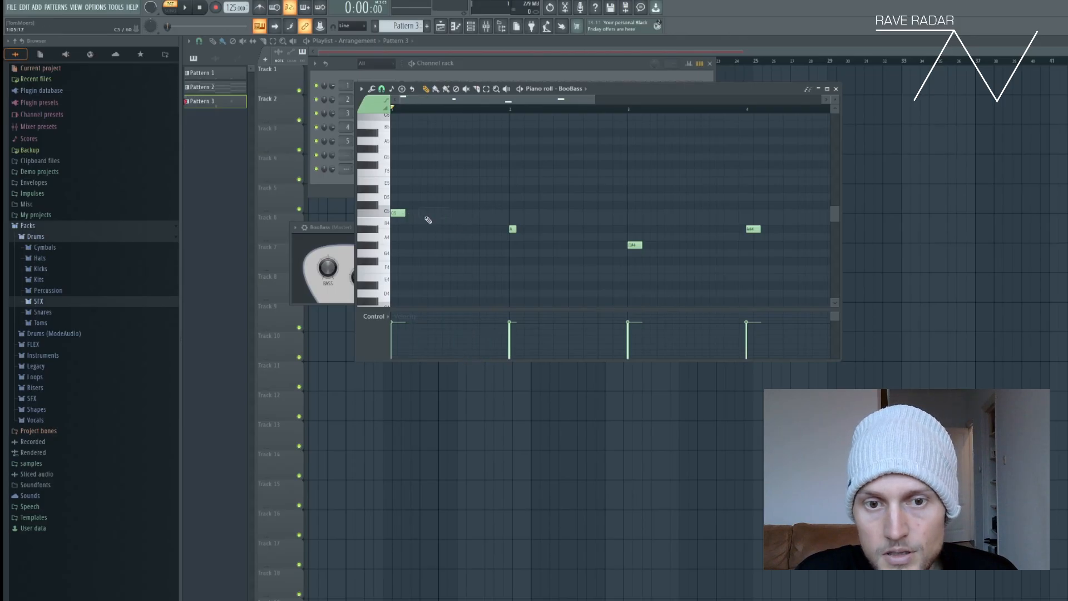
Step: Add four more half-beat C5 notes across bar 1, each starting three steps after the previous one
{"action": "left_click", "coordinate": [418, 213]}
{"action": "left_click", "coordinate": [440, 213]}
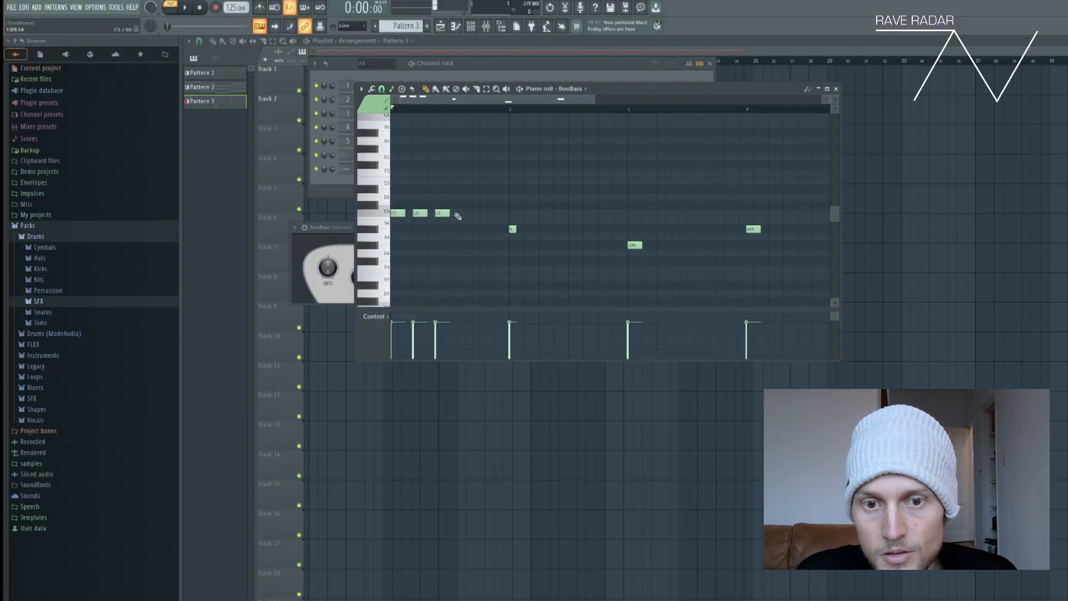
{"action": "left_click", "coordinate": [463, 213]}
{"action": "left_click", "coordinate": [485, 213]}
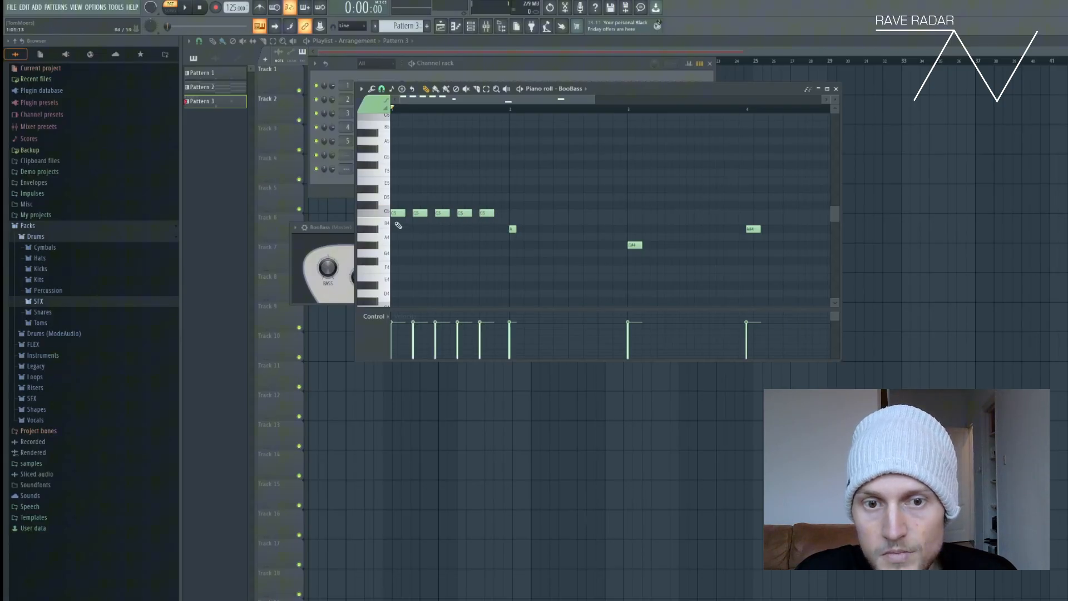
Step: Remove the second and third C5 notes of bar 1 and place them again at the same three-step spacing
{"action": "right_click", "coordinate": [421, 213]}
{"action": "right_click", "coordinate": [440, 214]}
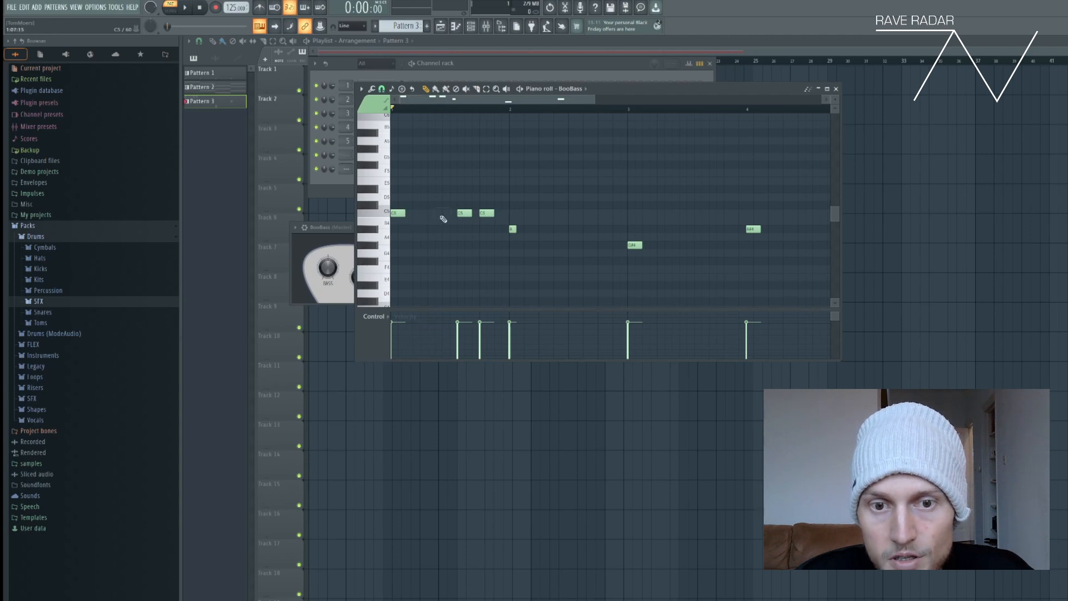
{"action": "left_click", "coordinate": [421, 214]}
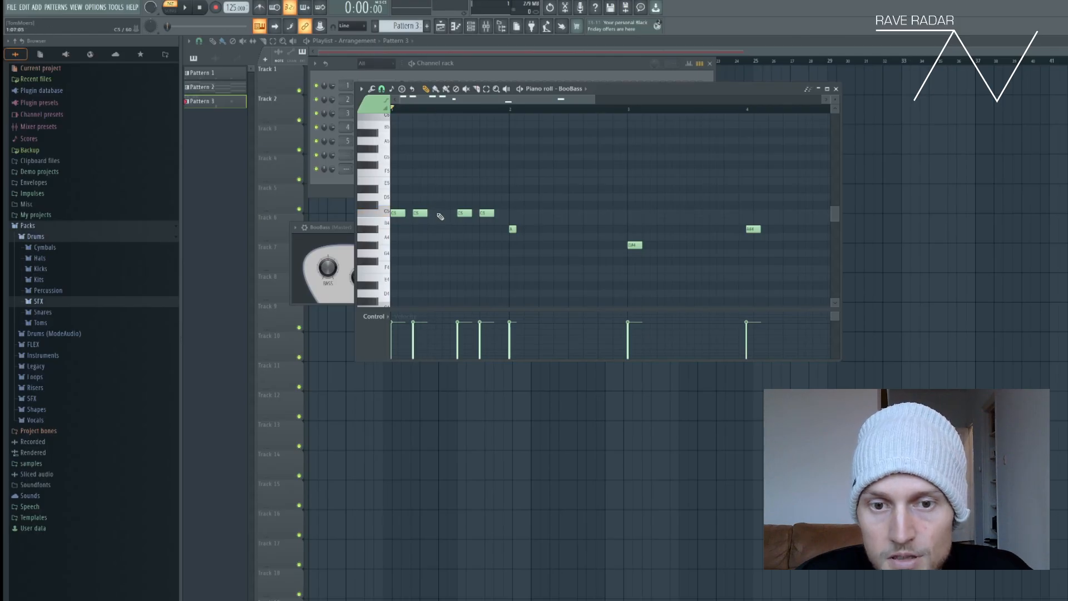
{"action": "left_click", "coordinate": [440, 215]}
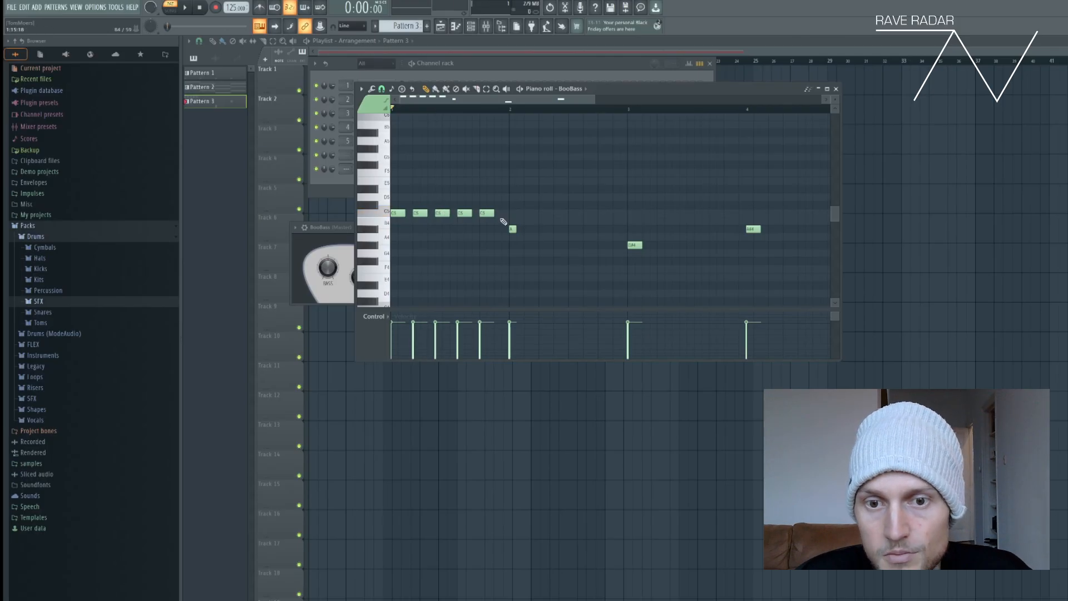
Step: Delete the short A#4 note in bar 2 and play the pattern to hear the five-note C5 rhythm
{"action": "right_click", "coordinate": [511, 228]}
{"action": "key", "text": "space"}
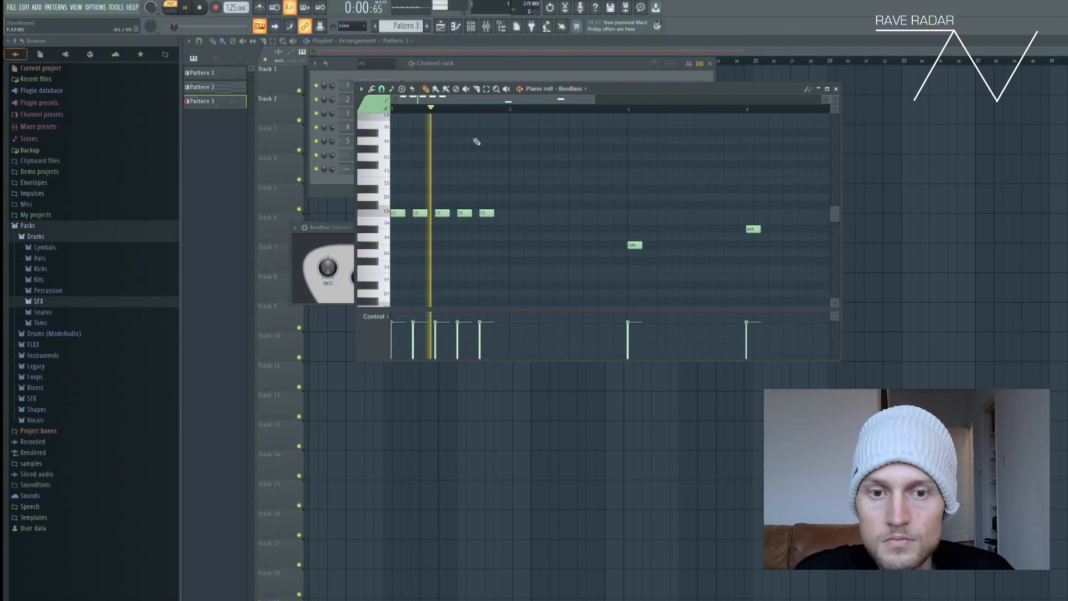
{"action": "key", "text": "space"}
{"action": "key", "text": "space"}
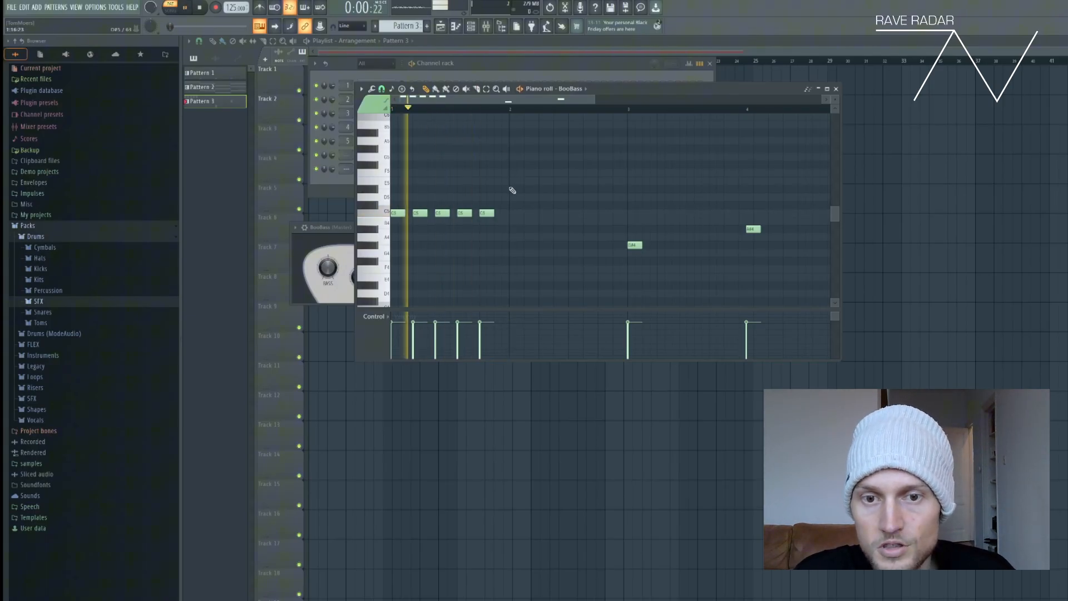
{"action": "key", "text": "space"}
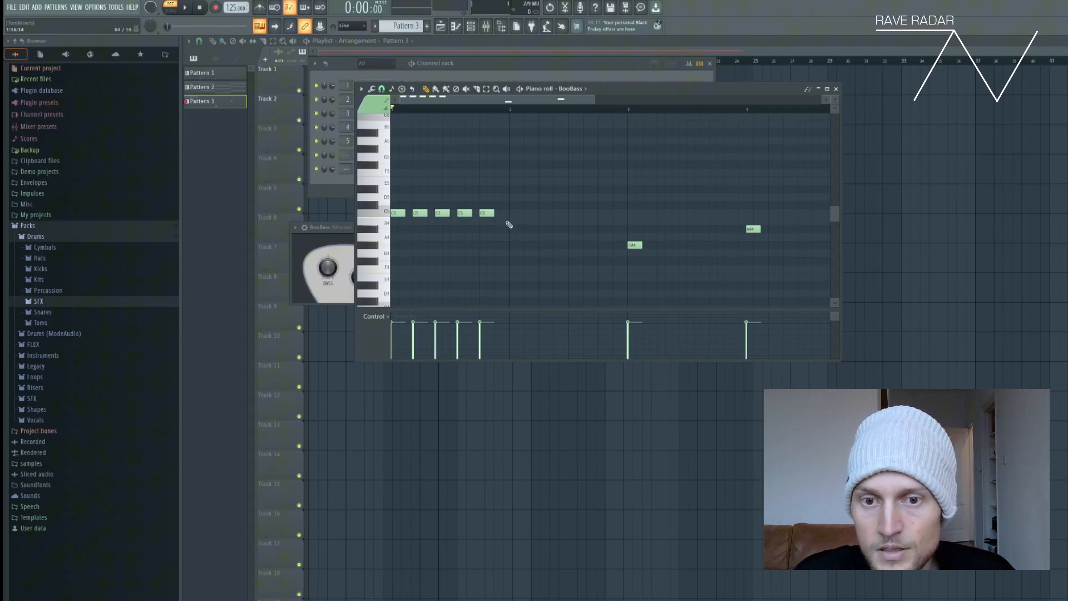
Step: Select the five C5 notes in bar 1 and copy them to the start of bar 2, transposed down to A#4
{"action": "left_click_drag", "start_coordinate": [508, 217], "coordinate": [391, 221]}
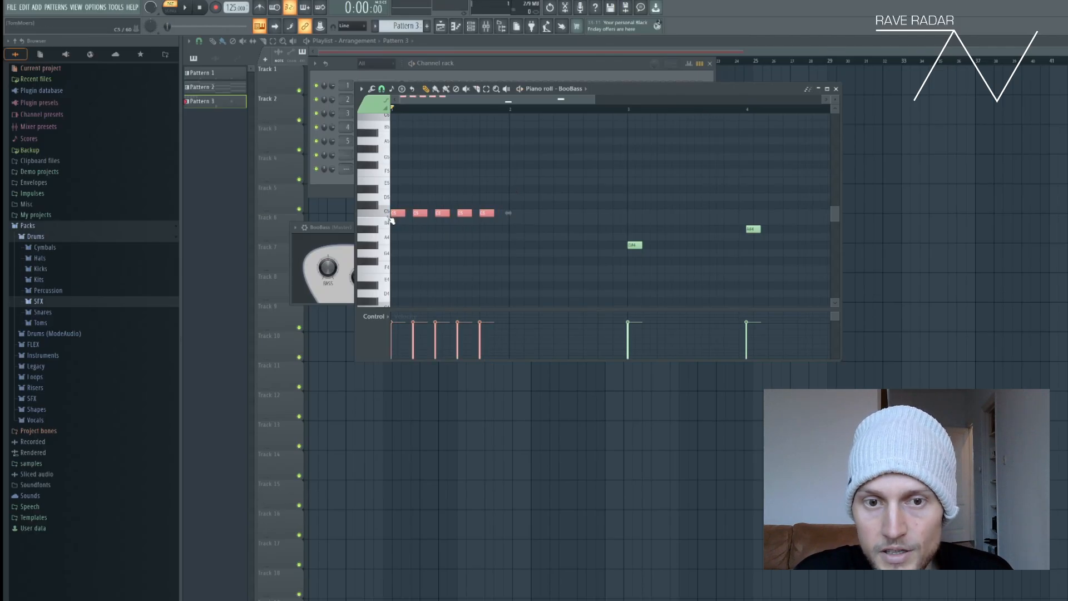
{"action": "mouse_move", "coordinate": [473, 212]}
{"action": "left_mouse_down"}
{"action": "mouse_move", "coordinate": [562, 213]}
{"action": "mouse_move", "coordinate": [565, 231]}
{"action": "left_mouse_up"}
{"action": "key", "text": "ctrl+z"}
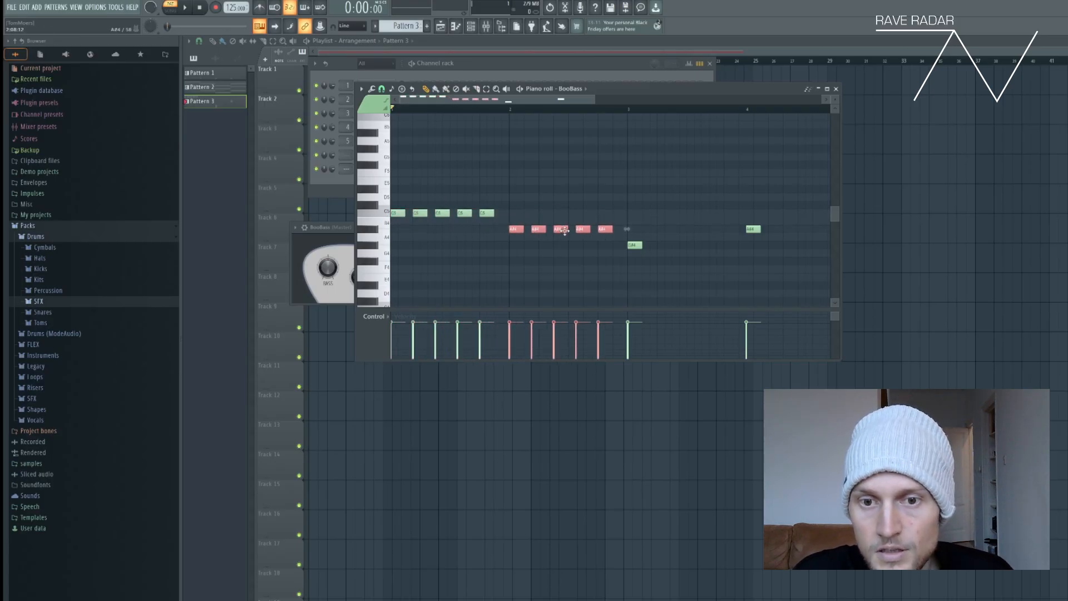
Step: Replace the single G#4 in bar 3 with a copy of the five-note rhythm on G#4, and delete the A#4 in bar 4
{"action": "right_click", "coordinate": [633, 245]}
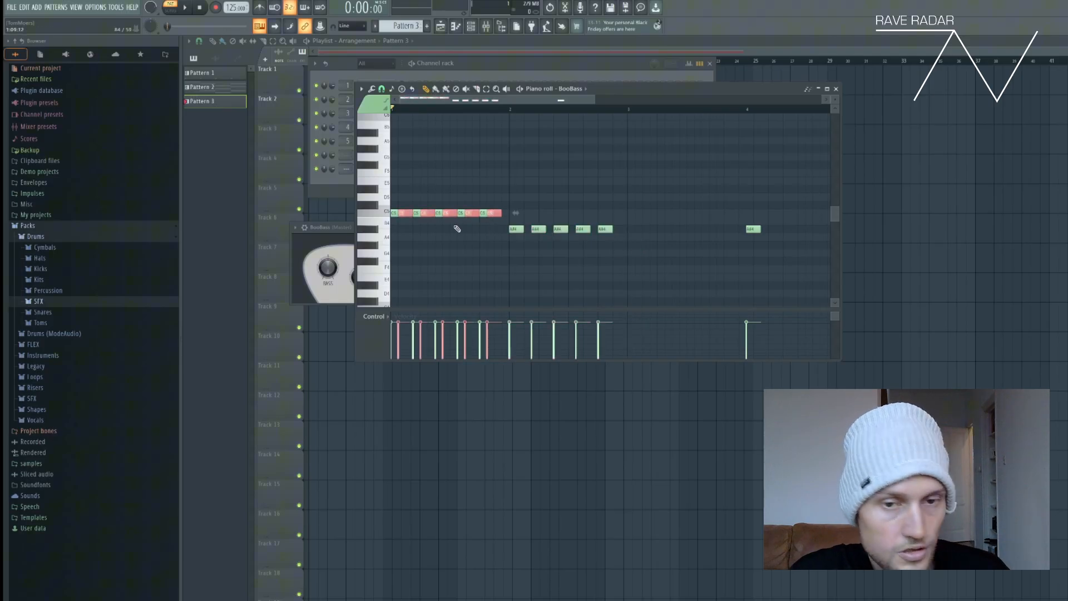
{"action": "left_click_drag", "start_coordinate": [407, 213], "coordinate": [639, 245]}
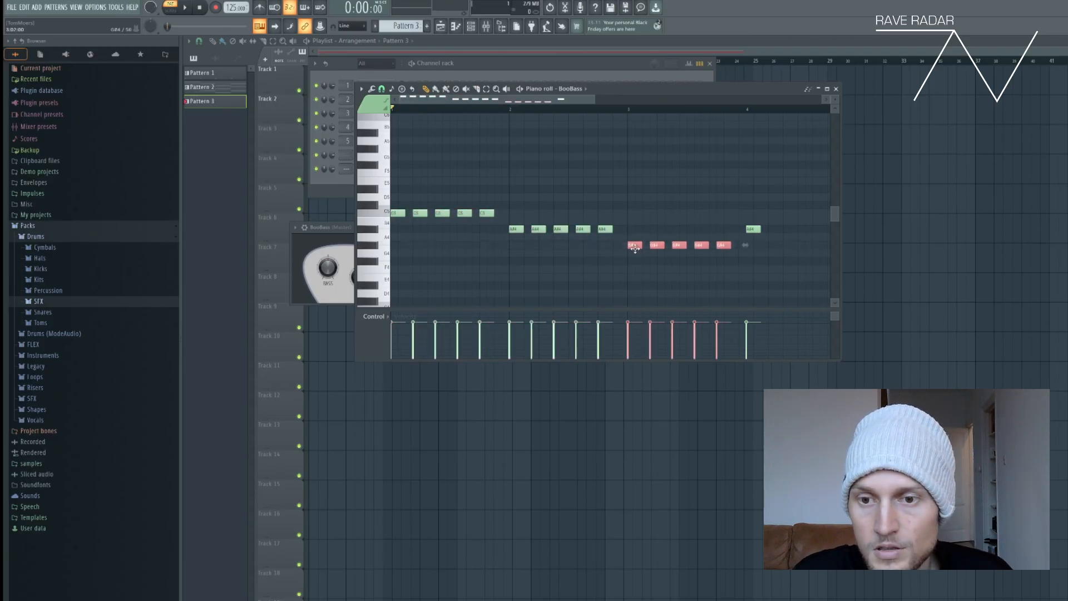
{"action": "left_click_drag", "start_coordinate": [541, 106], "coordinate": [686, 107]}
{"action": "right_click", "coordinate": [480, 229]}
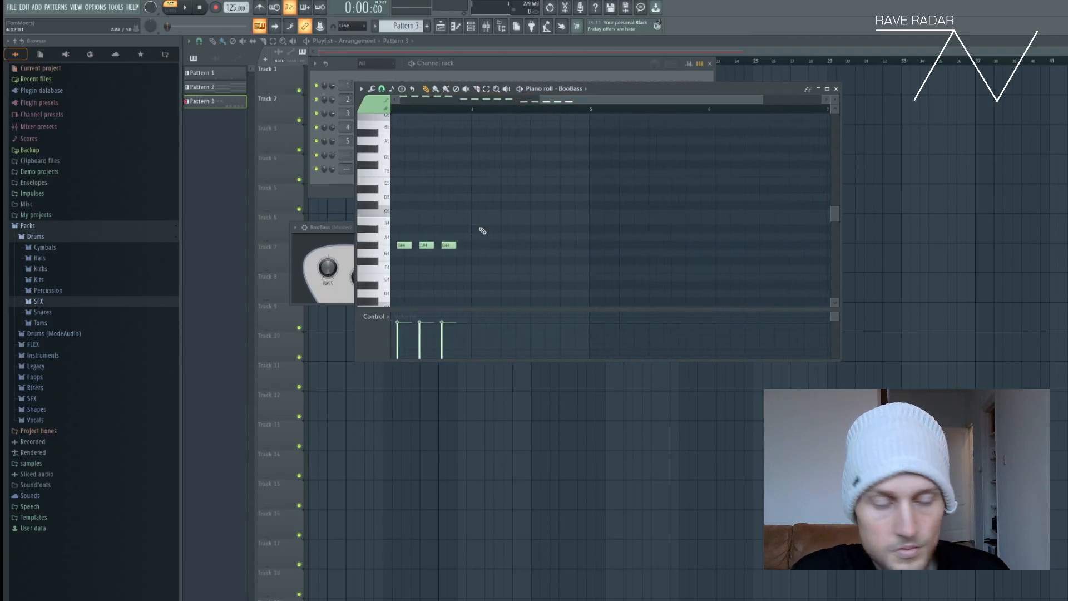
Step: Paste the copied five-note rhythm into bar 4, moved to A#4
{"action": "key", "text": "ctrl+v"}
{"action": "left_click_drag", "start_coordinate": [445, 213], "coordinate": [565, 231]}
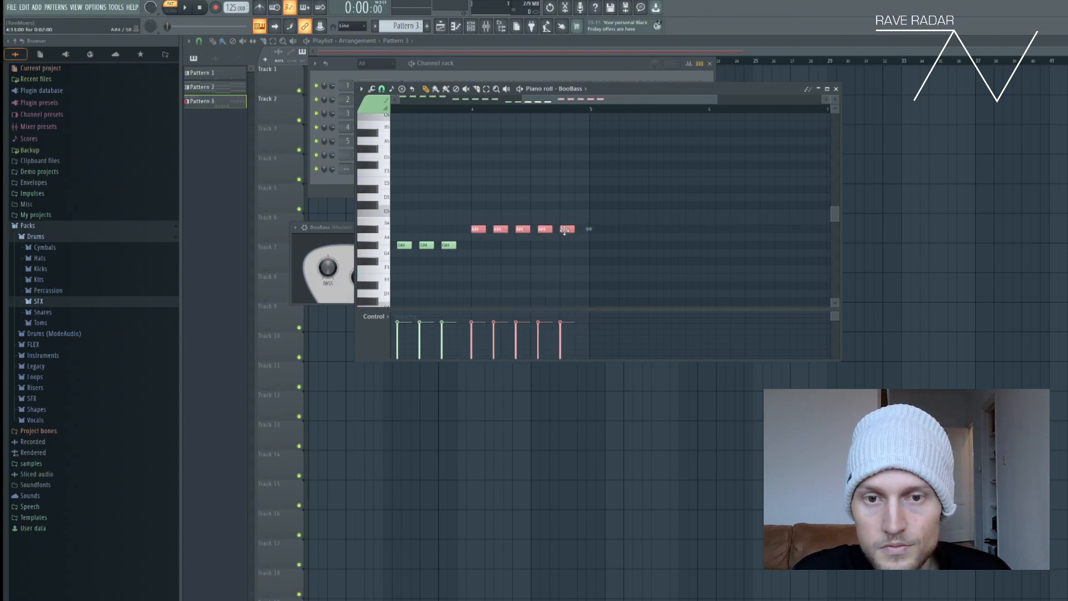
{"action": "left_click_drag", "start_coordinate": [546, 101], "coordinate": [329, 100]}
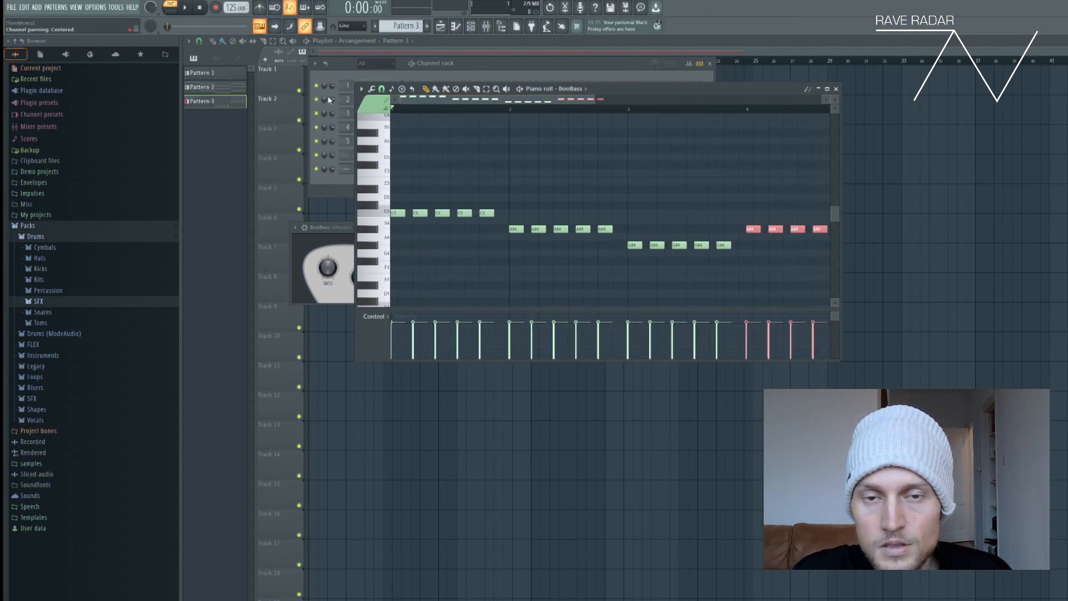
Step: Fill bars 1 to 16 of playlist Track 3 with four consecutive Pattern 3 clips
{"action": "left_click", "coordinate": [474, 74]}
{"action": "left_click", "coordinate": [441, 26]}
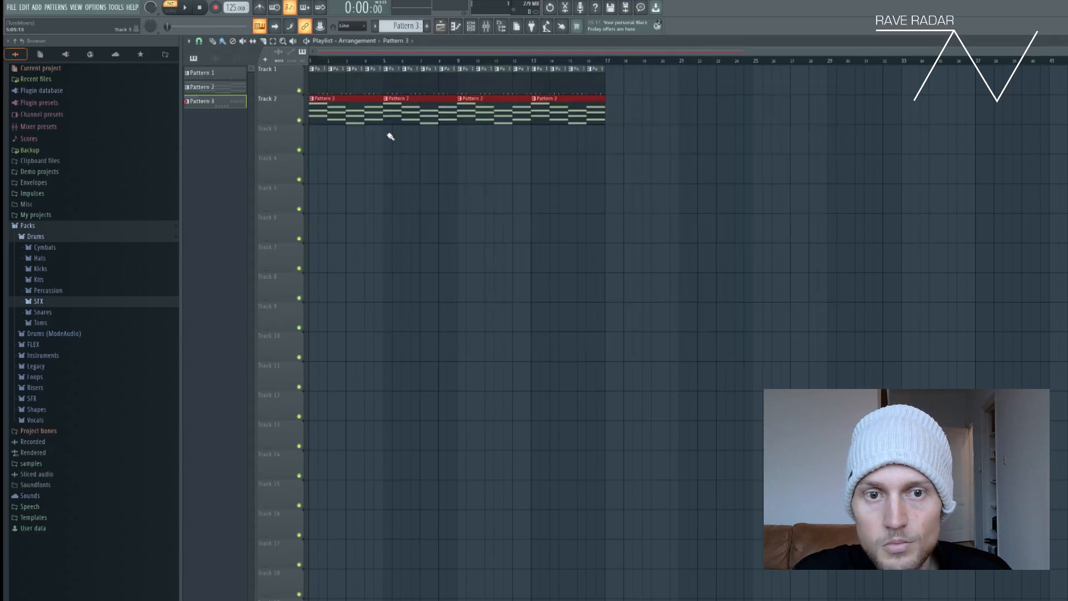
{"action": "mouse_move", "coordinate": [391, 138]}
{"action": "left_mouse_down"}
{"action": "mouse_move", "coordinate": [332, 143]}
{"action": "mouse_move", "coordinate": [548, 143]}
{"action": "left_mouse_up"}
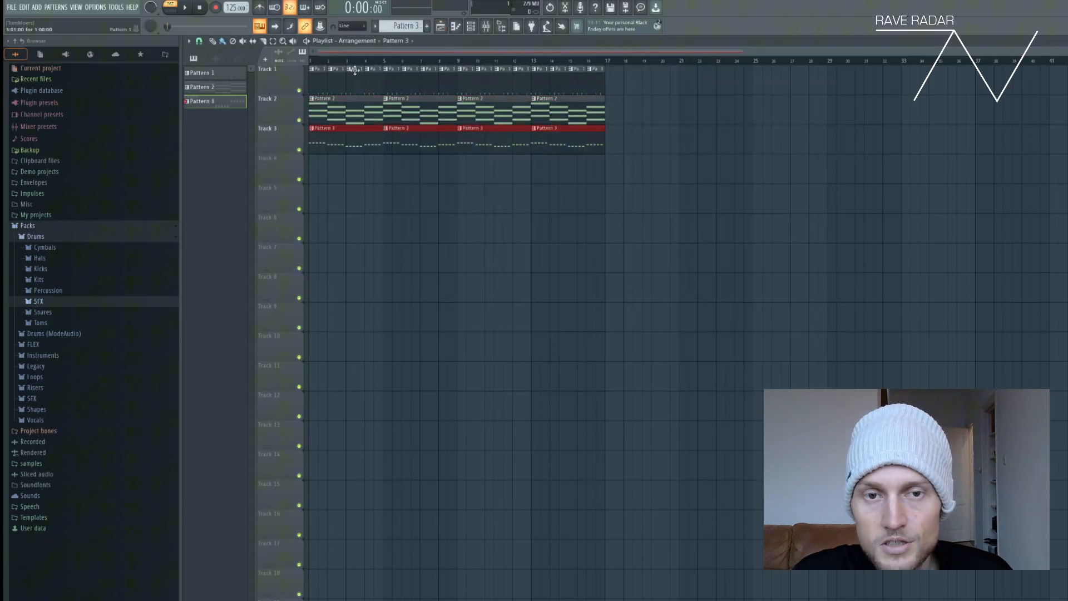
Step: Switch playback to song mode, play the arrangement from bar 1 and stop it
{"action": "left_click", "coordinate": [339, 61]}
{"action": "key", "text": "l"}
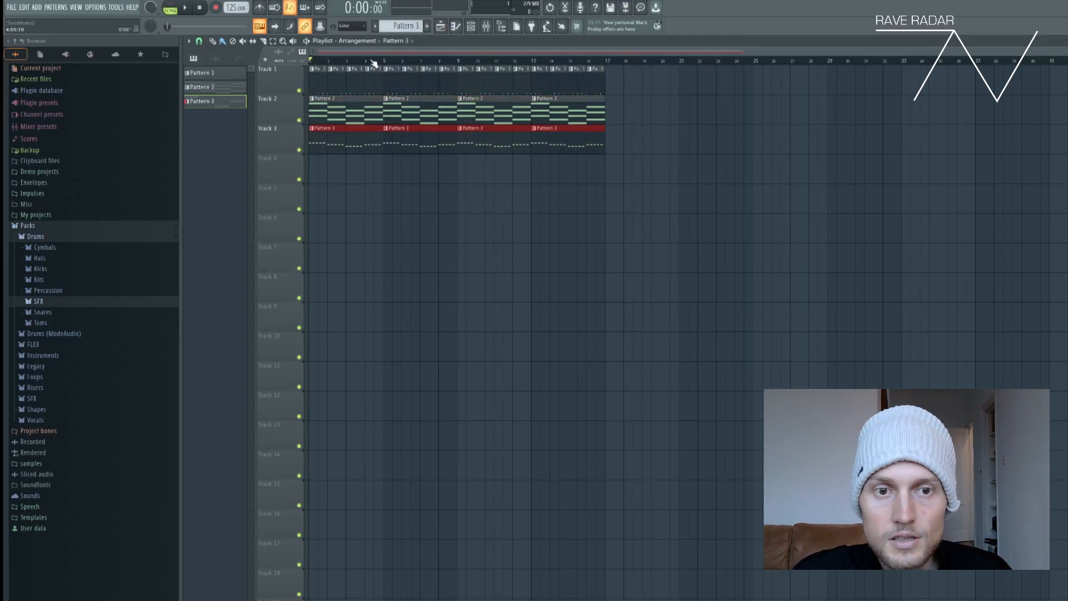
{"action": "key", "text": "space"}
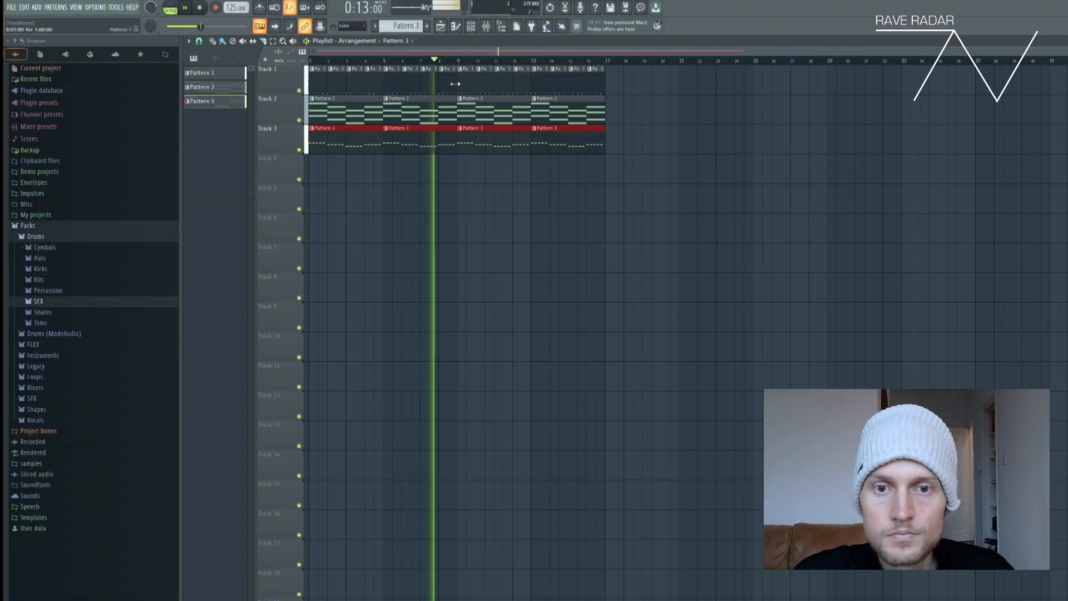
{"action": "key", "text": "space"}
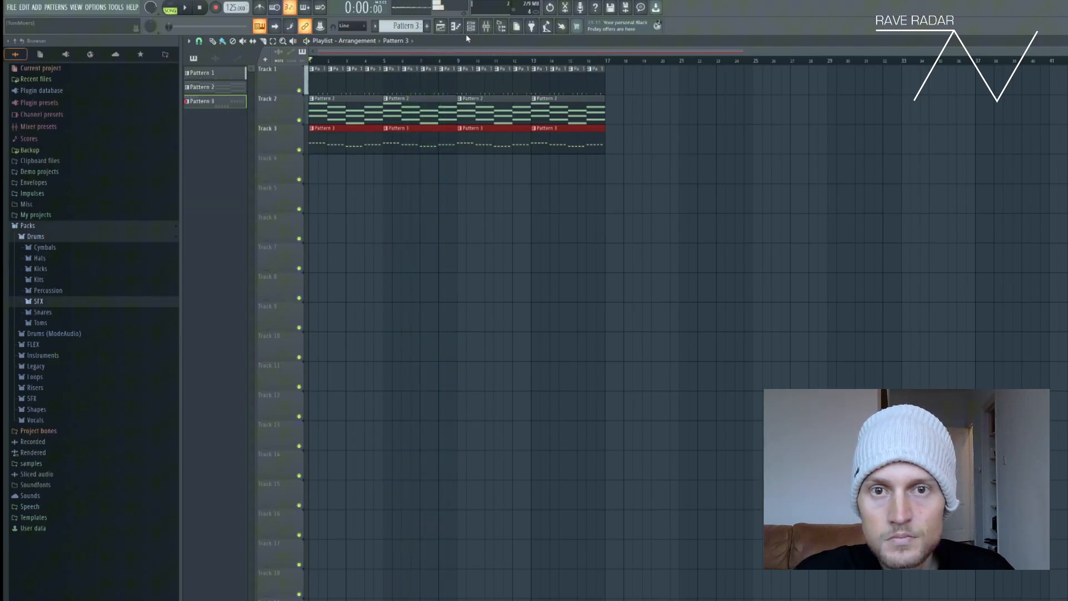
Step: Create an empty fourth pattern and add a SimSynth channel to the channel rack
{"action": "left_click", "coordinate": [470, 30]}
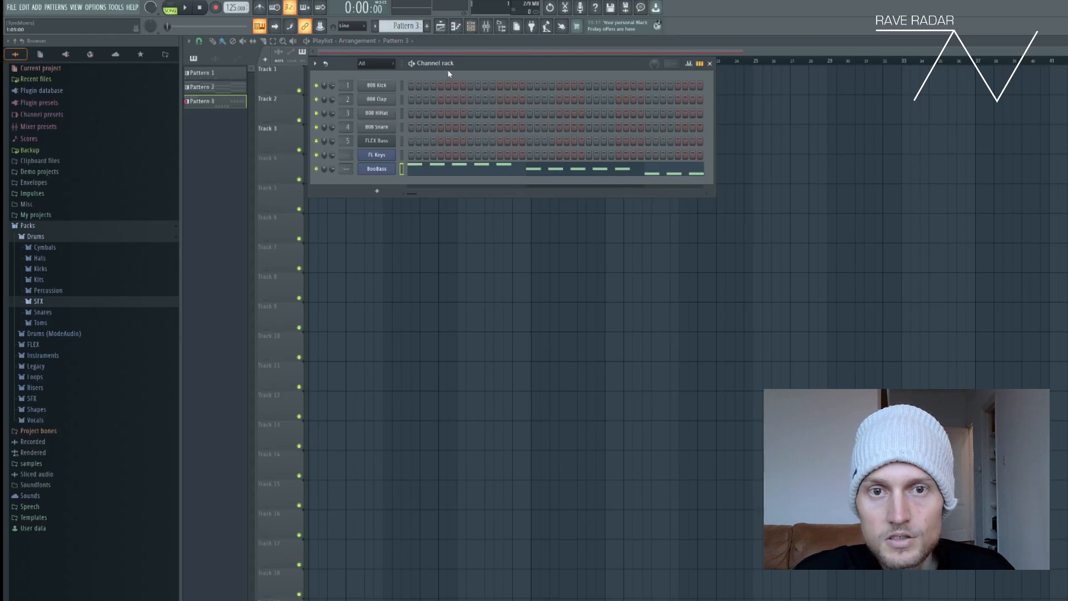
{"action": "left_click", "coordinate": [430, 28]}
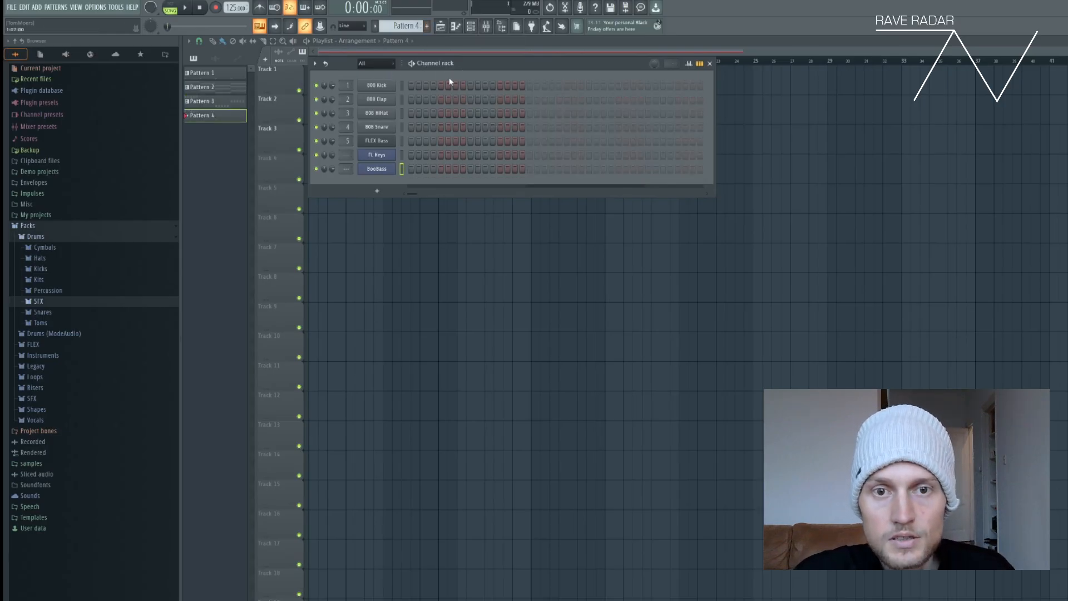
{"action": "left_click", "coordinate": [40, 9]}
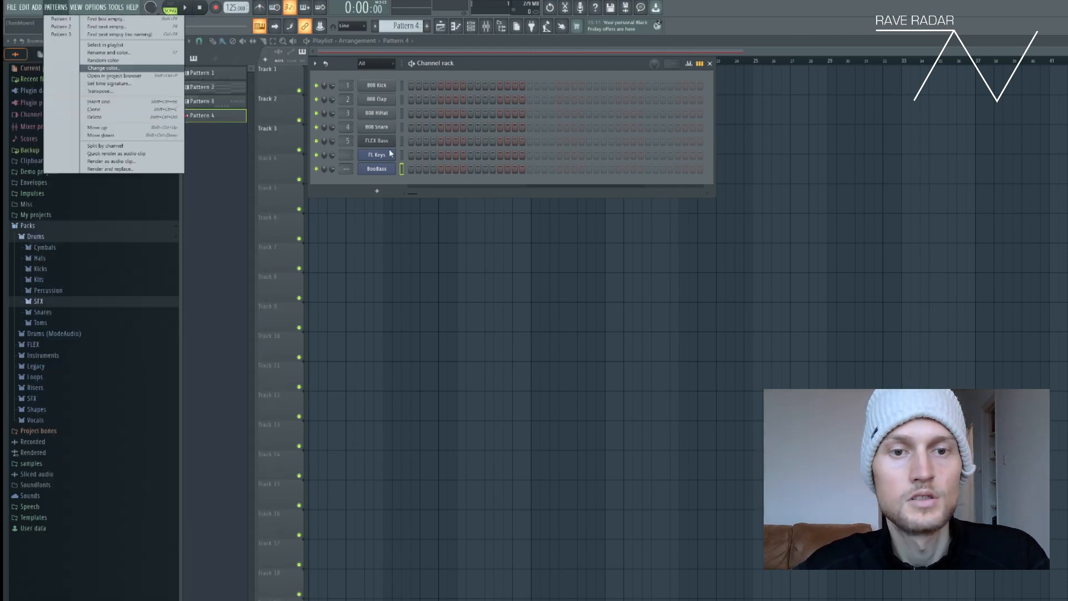
{"action": "left_click", "coordinate": [377, 191]}
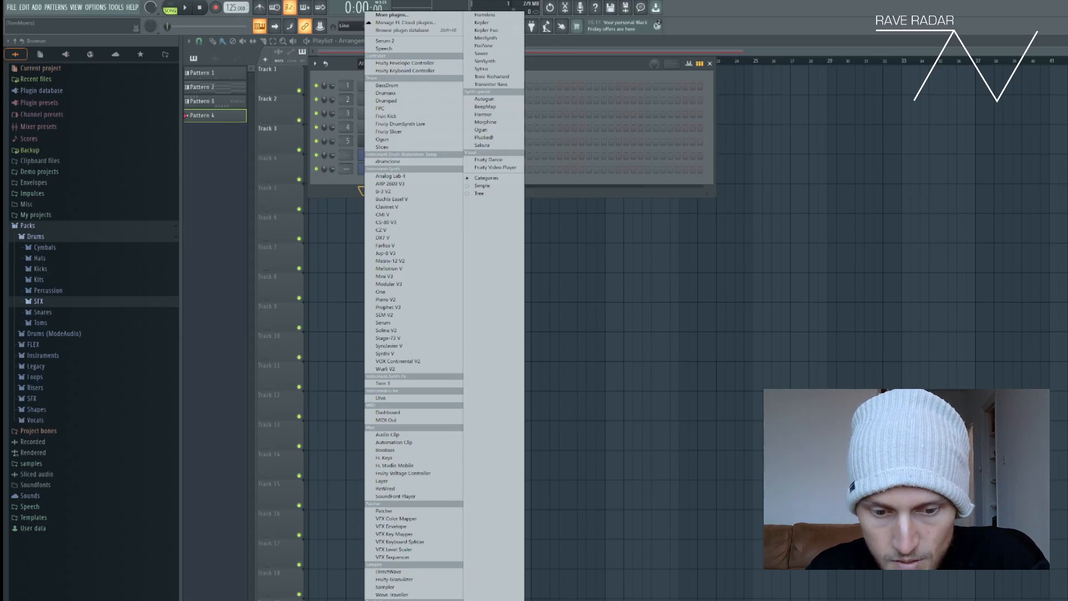
{"action": "left_click", "coordinate": [485, 61]}
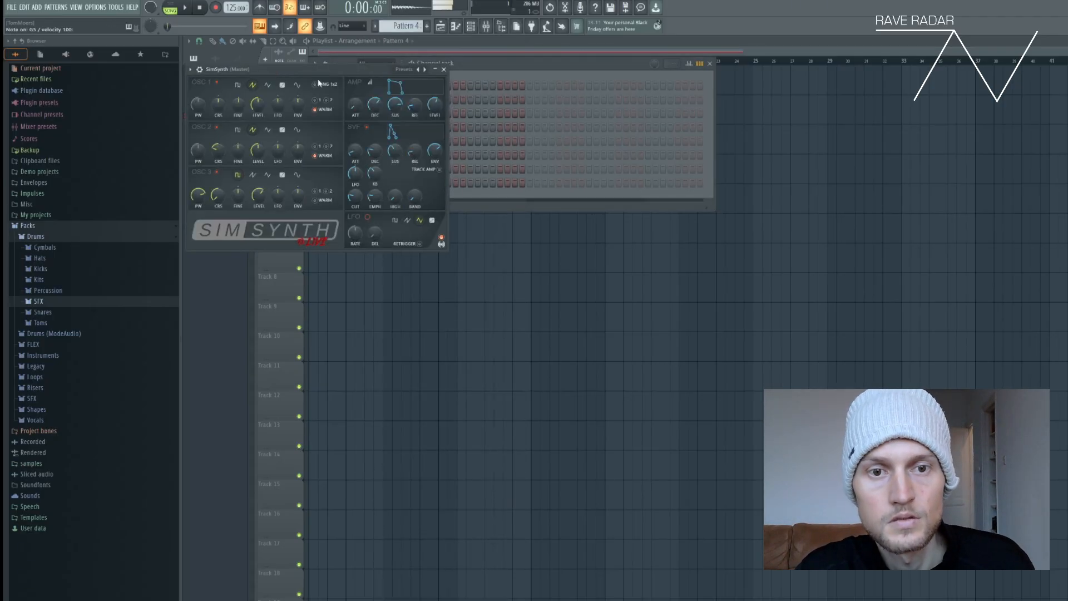
{"action": "left_click_drag", "start_coordinate": [306, 75], "coordinate": [481, 88]}
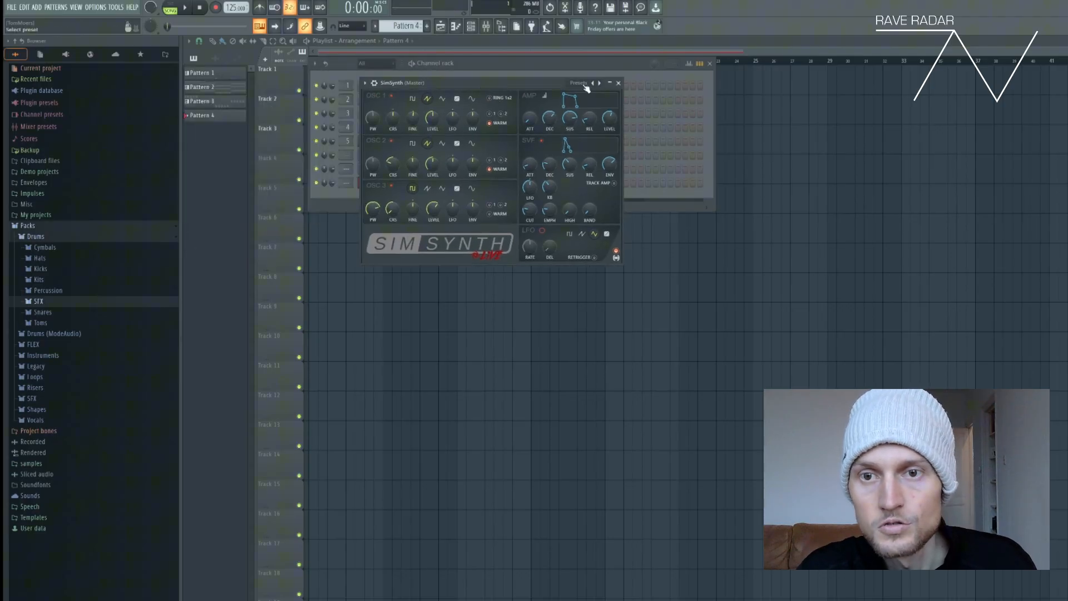
Step: Audition SimSynth's House and Guitar presets
{"action": "left_click", "coordinate": [584, 85]}
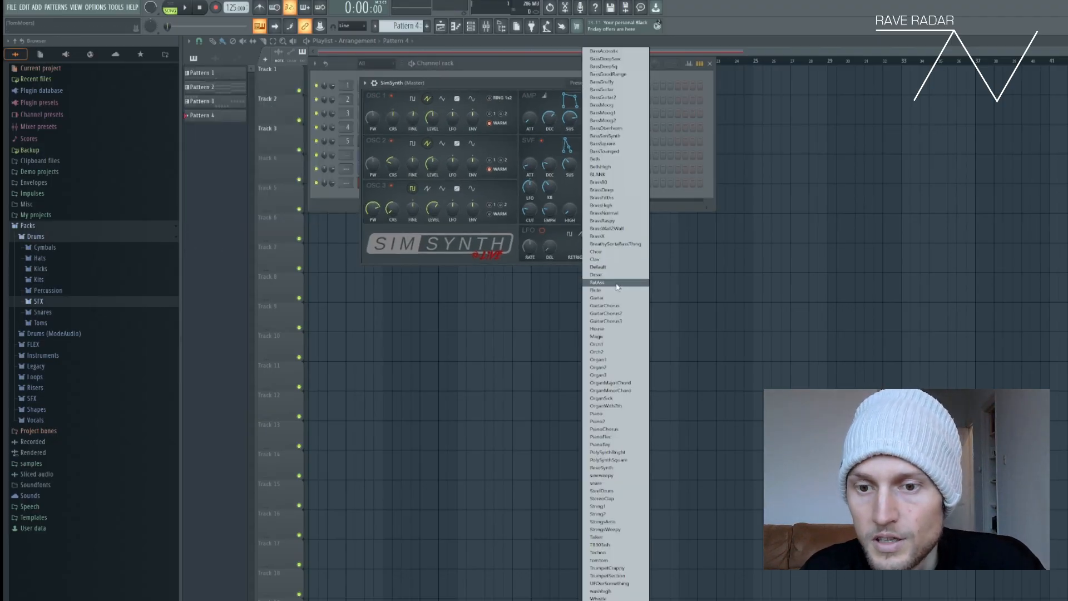
{"action": "left_click", "coordinate": [614, 328]}
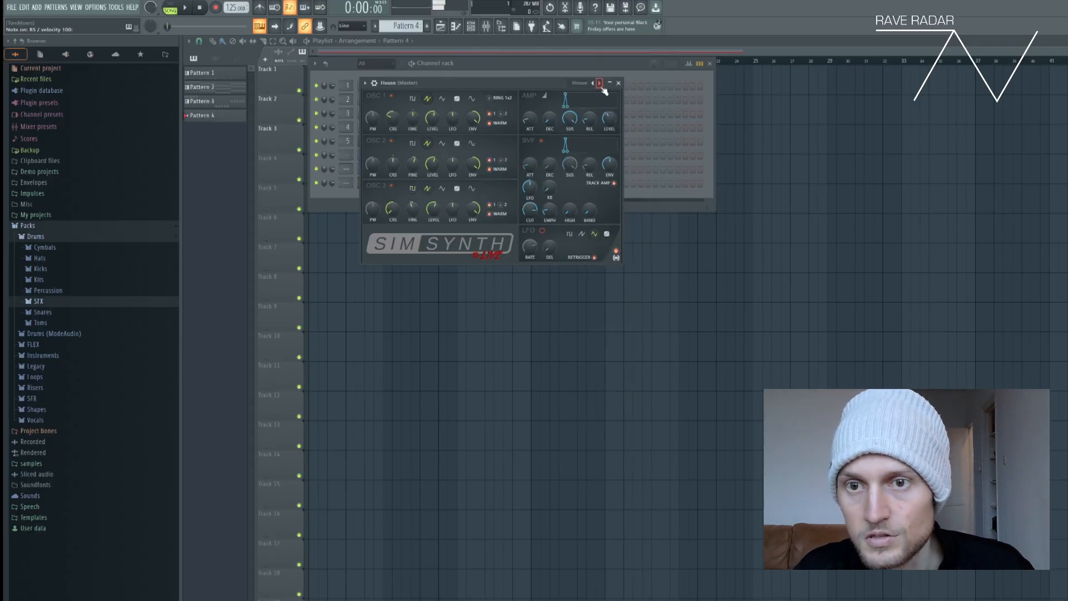
{"action": "left_click", "coordinate": [576, 85]}
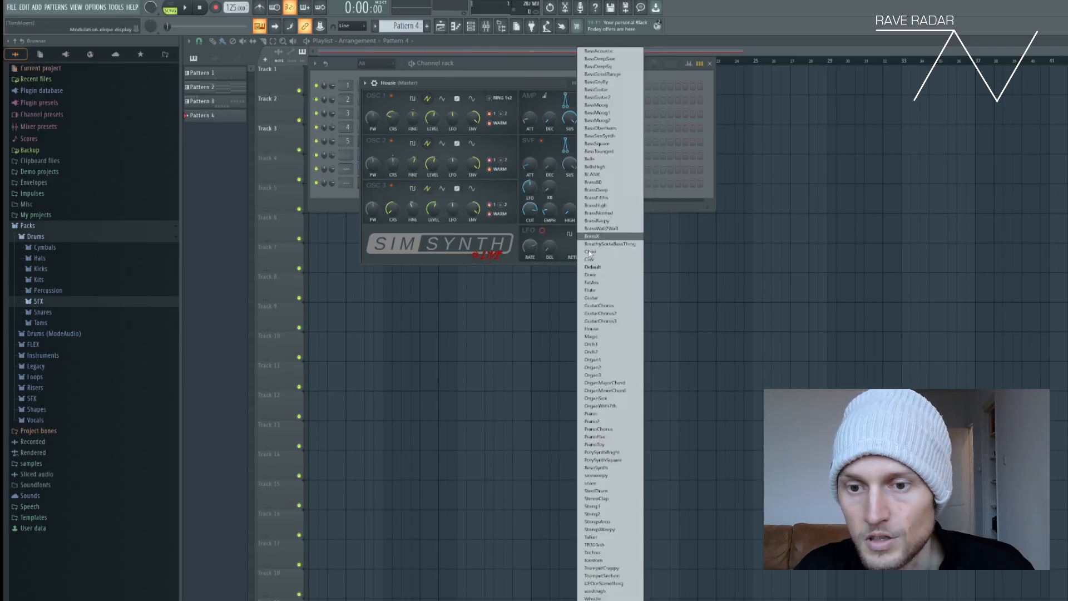
{"action": "left_click", "coordinate": [612, 300]}
{"action": "key", "text": "m"}
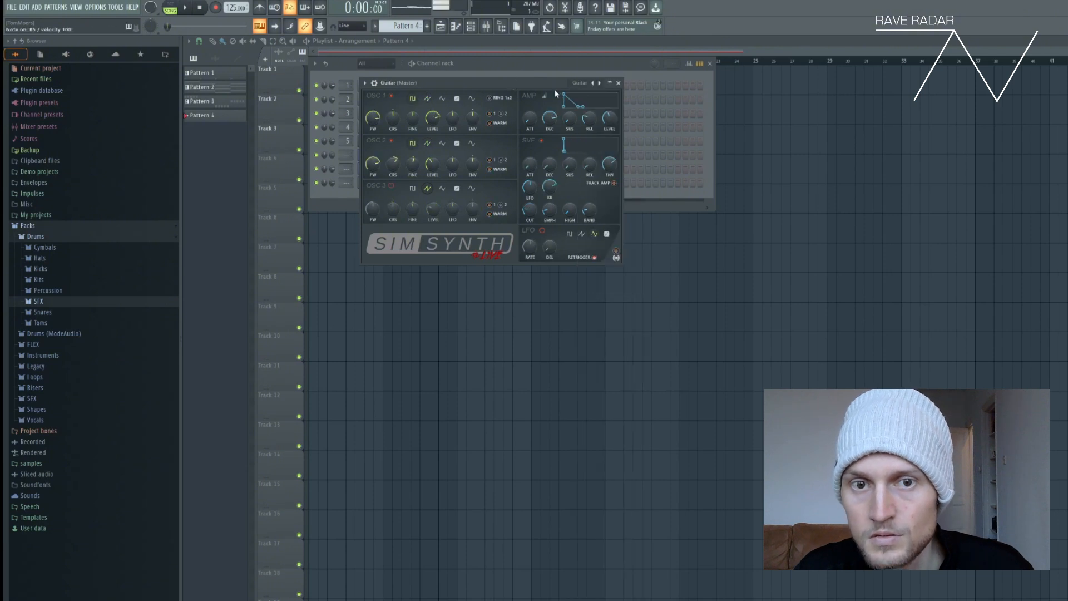
Step: Step forward through the SimSynth presets from GuitarChorus to Organ1, listening to them
{"action": "left_click", "coordinate": [599, 84]}
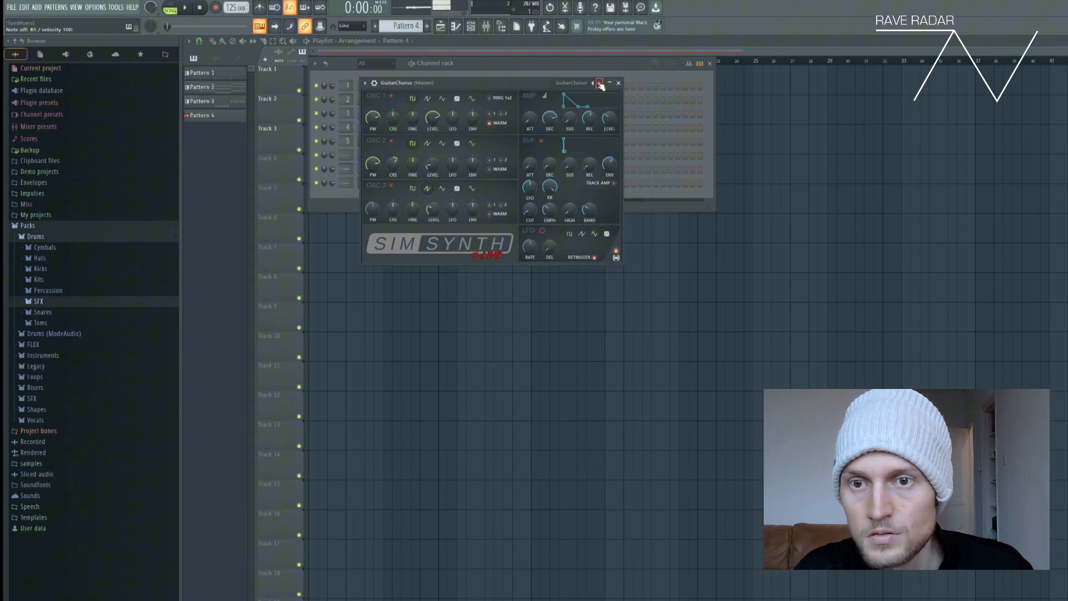
{"action": "left_click", "coordinate": [600, 84]}
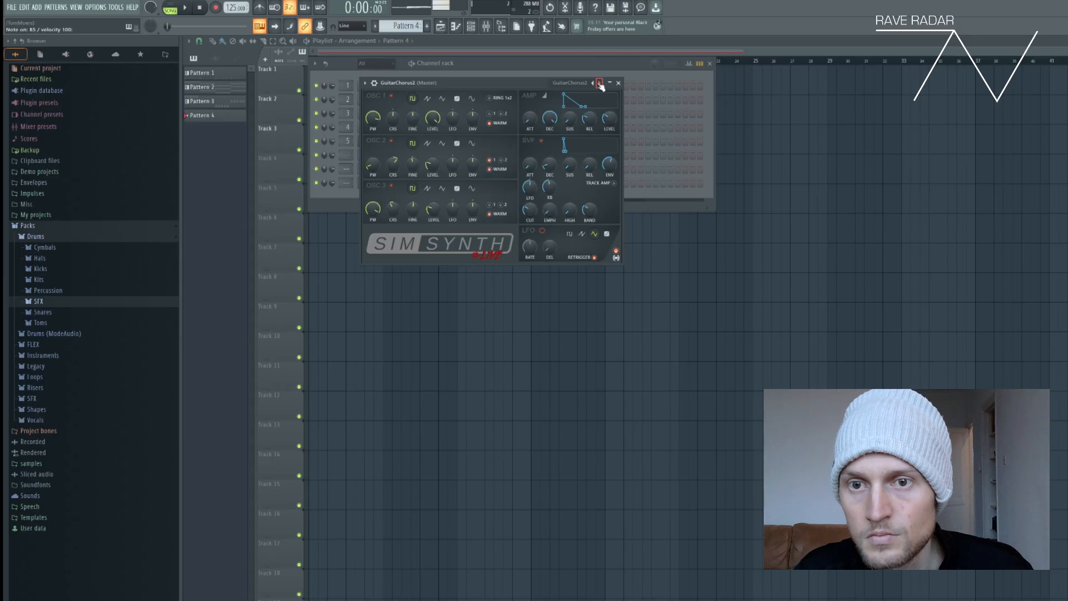
{"action": "left_click", "coordinate": [600, 84]}
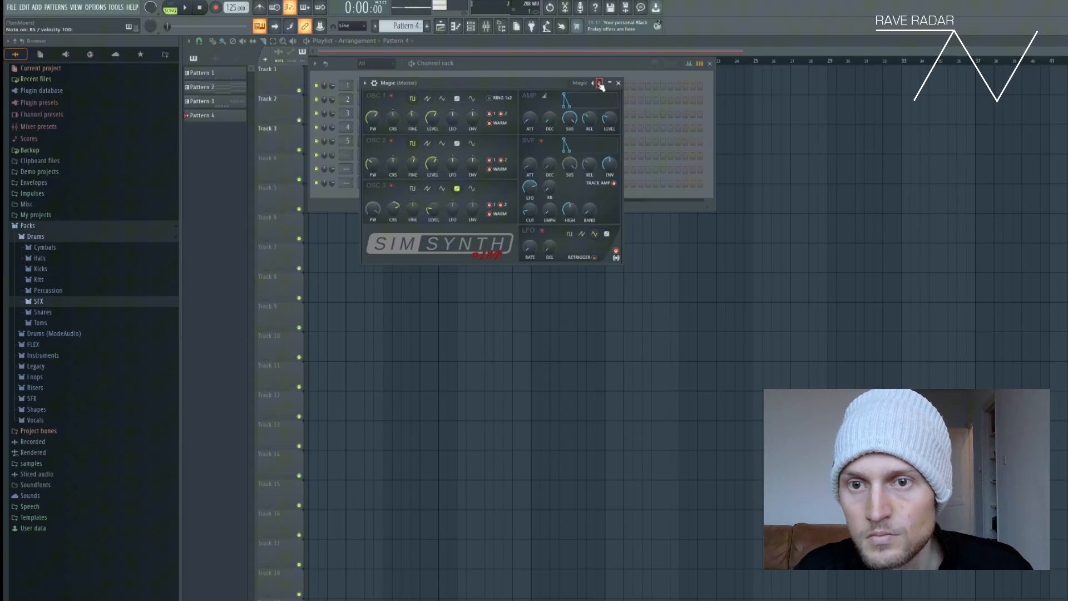
{"action": "left_click", "coordinate": [600, 83]}
{"action": "left_click", "coordinate": [599, 83]}
{"action": "left_click", "coordinate": [599, 84]}
Step: Audition SimSynth's Flute, PolySynthBright and PolySynthSquare presets
{"action": "right_click", "coordinate": [574, 84]}
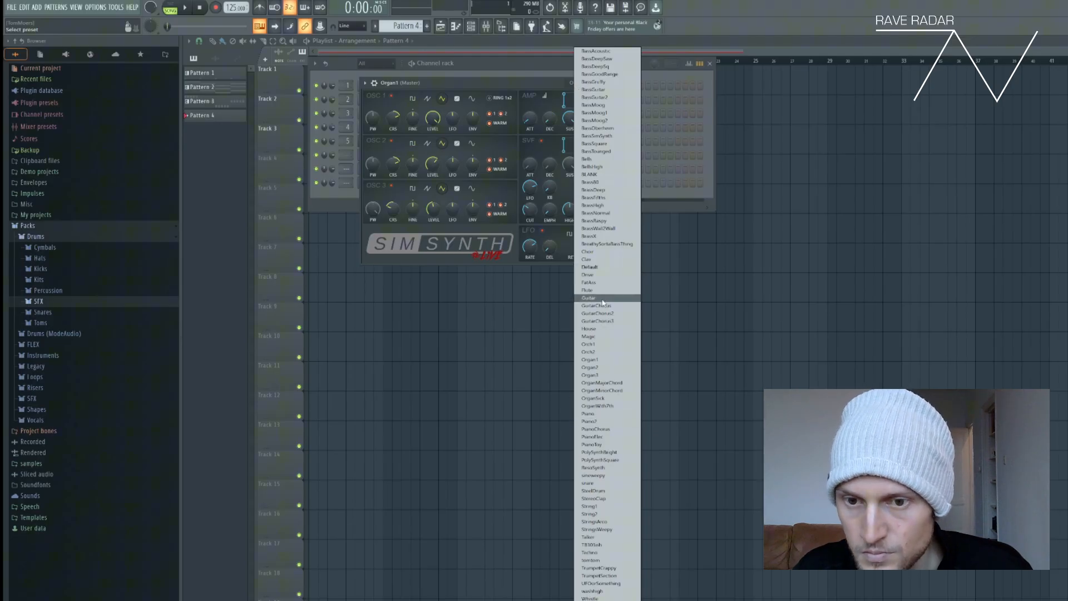
{"action": "left_click", "coordinate": [602, 290]}
{"action": "key", "text": "m"}
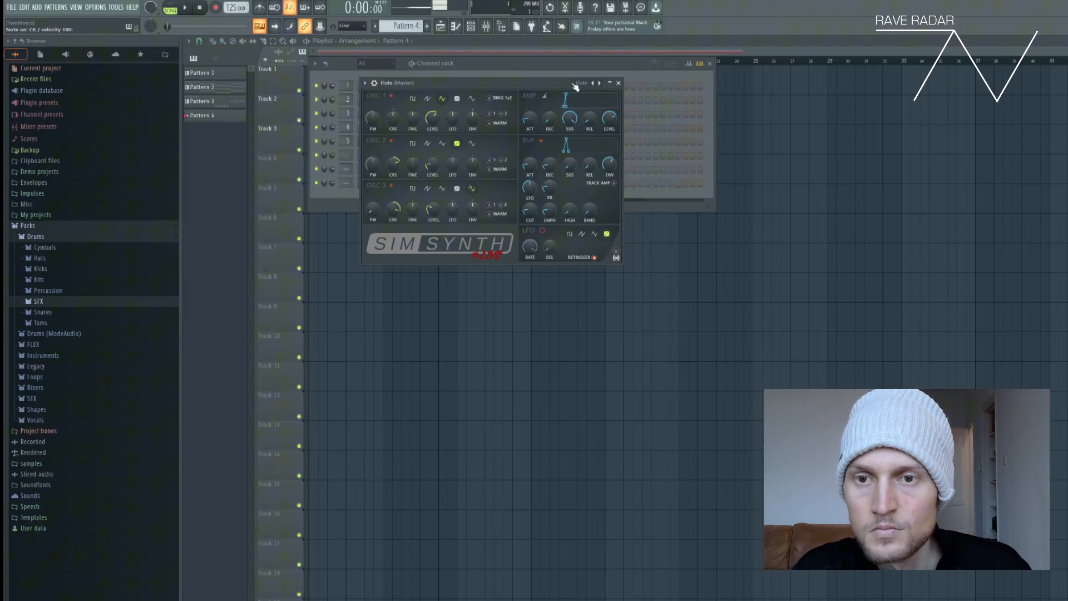
{"action": "left_click", "coordinate": [578, 85]}
{"action": "left_click", "coordinate": [615, 461]}
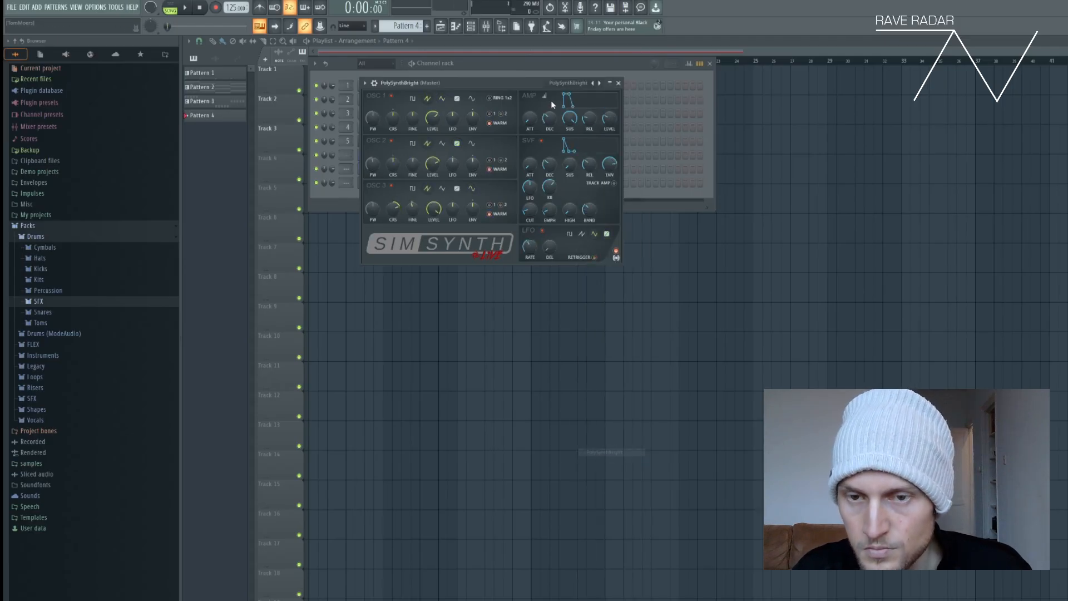
{"action": "key", "text": "comma"}
{"action": "key", "text": "comma"}
{"action": "key", "text": "comma"}
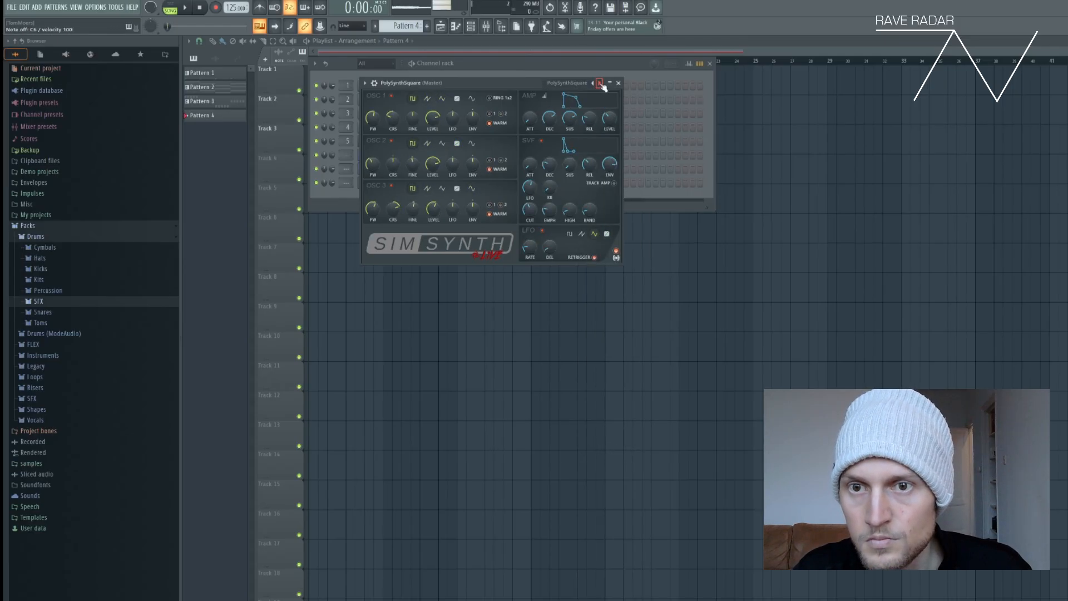
Step: Load the BrassHigh preset in SimSynth and return to the channel rack
{"action": "left_click", "coordinate": [579, 83]}
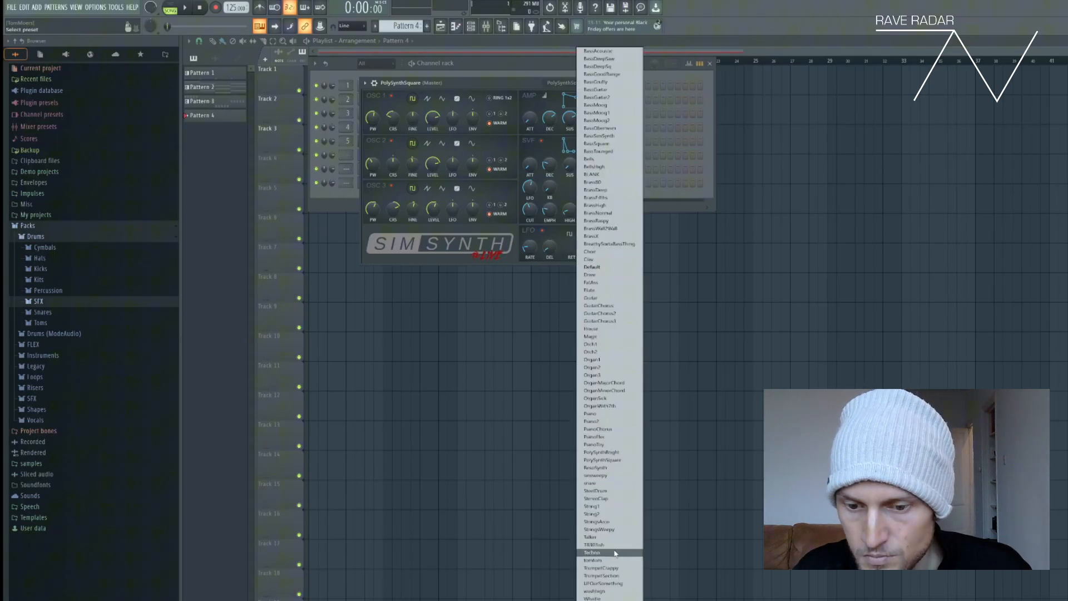
{"action": "left_click", "coordinate": [620, 206]}
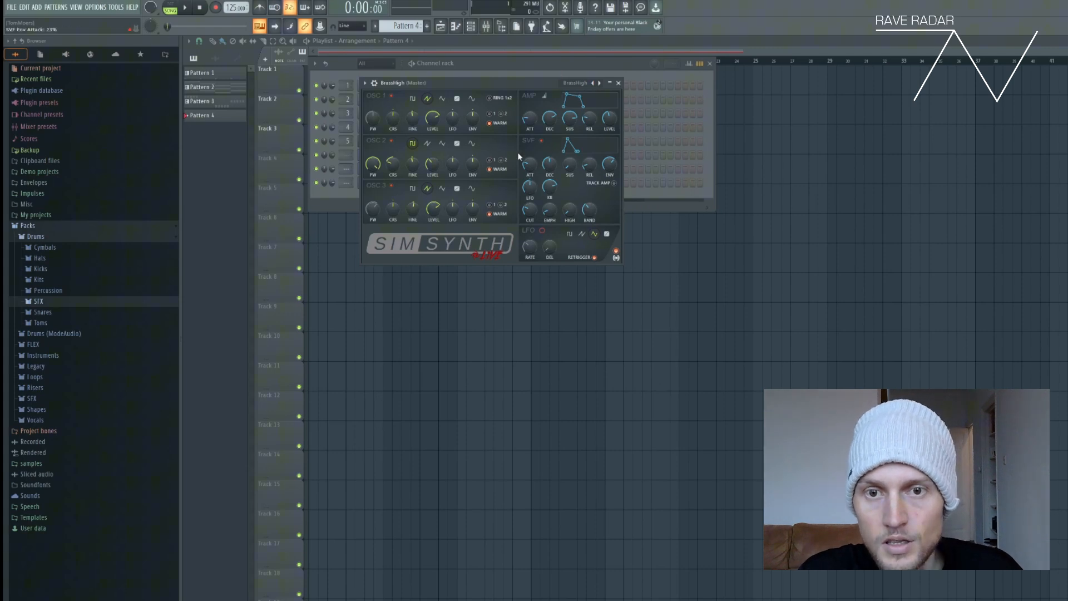
{"action": "left_click", "coordinate": [504, 70]}
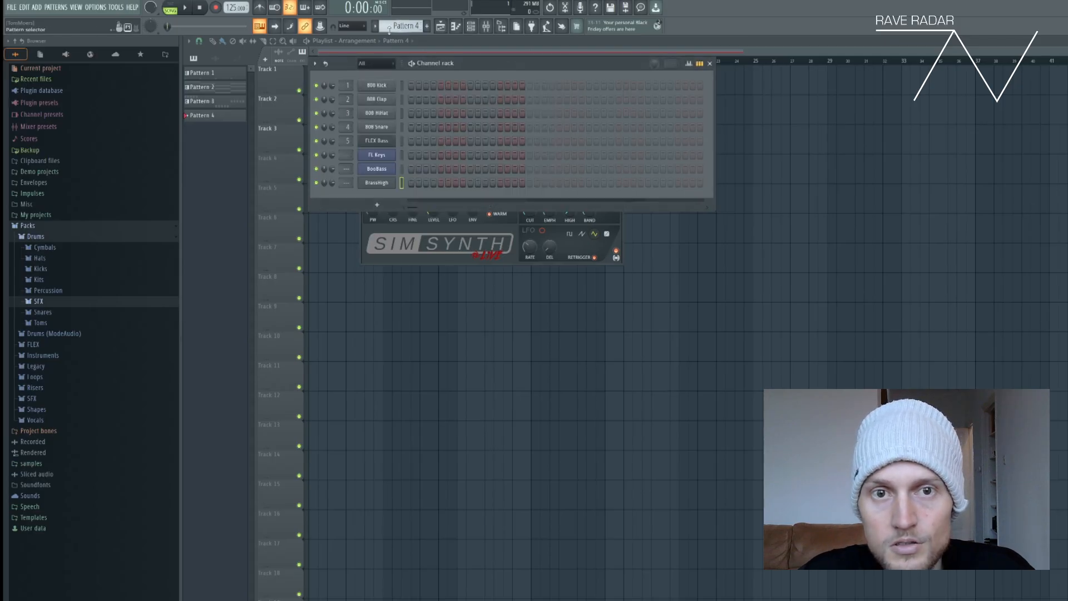
Step: In BrassHigh's piano roll, stack short notes C5, D5, D#5, F5, G5, G#5, A#5 and C6 at the start of bar 1 and select them all
{"action": "right_click", "coordinate": [376, 186]}
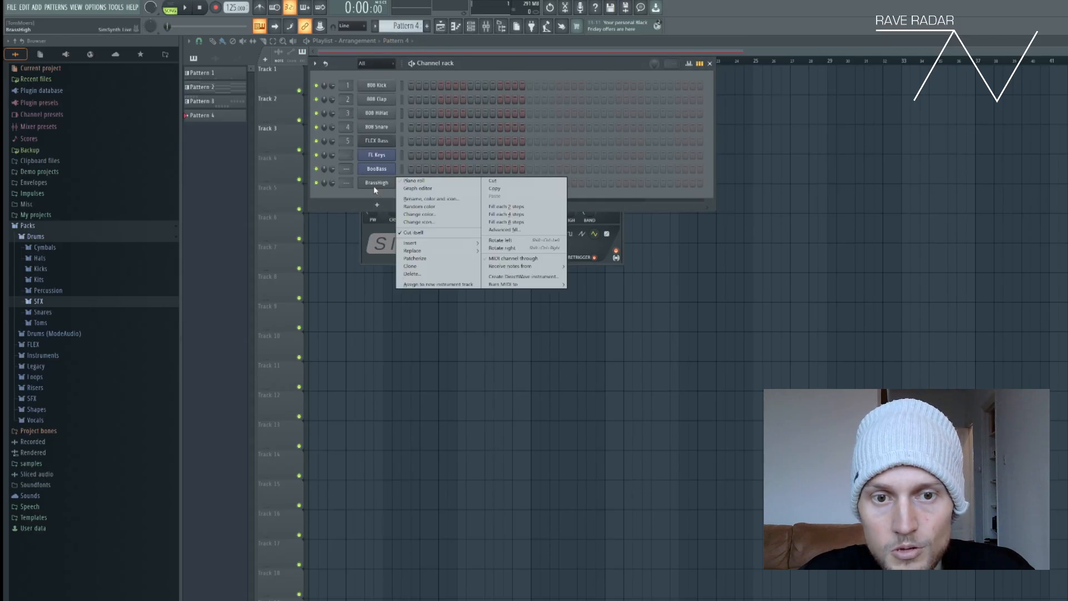
{"action": "left_click", "coordinate": [428, 183]}
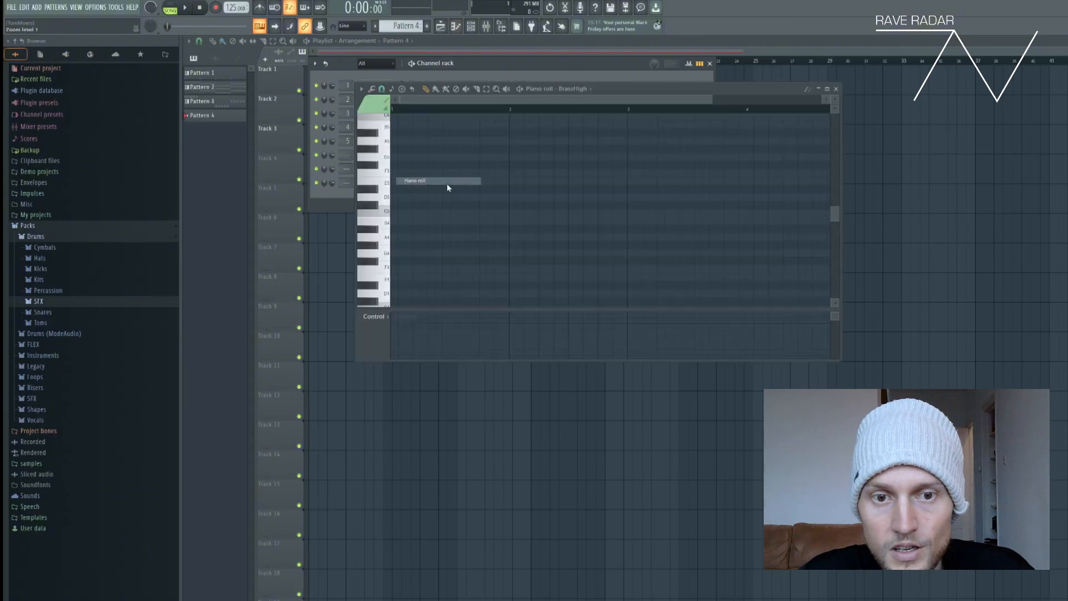
{"action": "left_click", "coordinate": [400, 215]}
{"action": "left_click", "coordinate": [398, 190]}
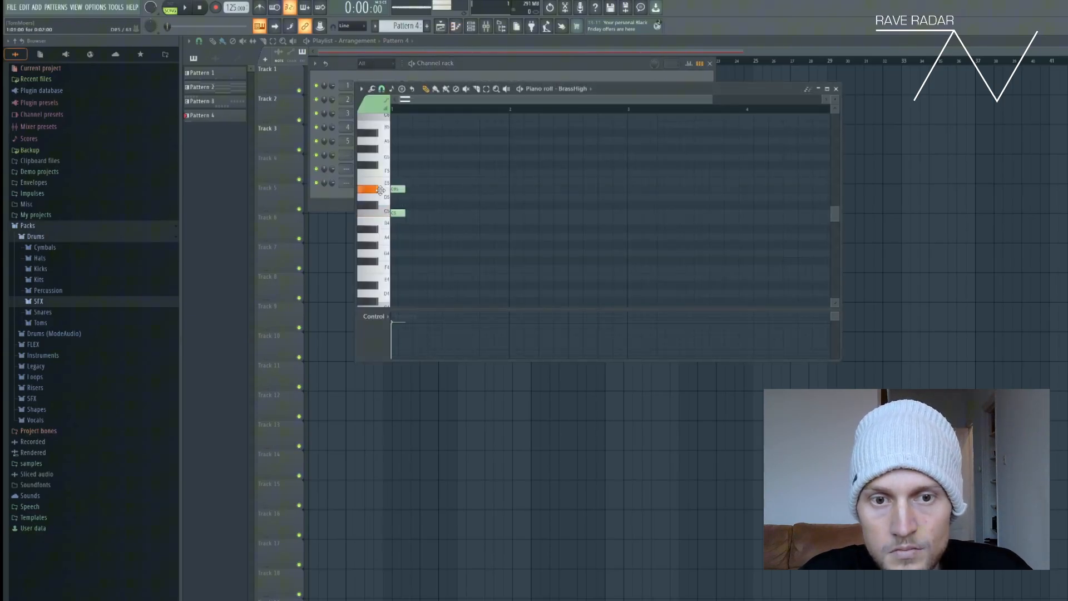
{"action": "left_click", "coordinate": [397, 165]}
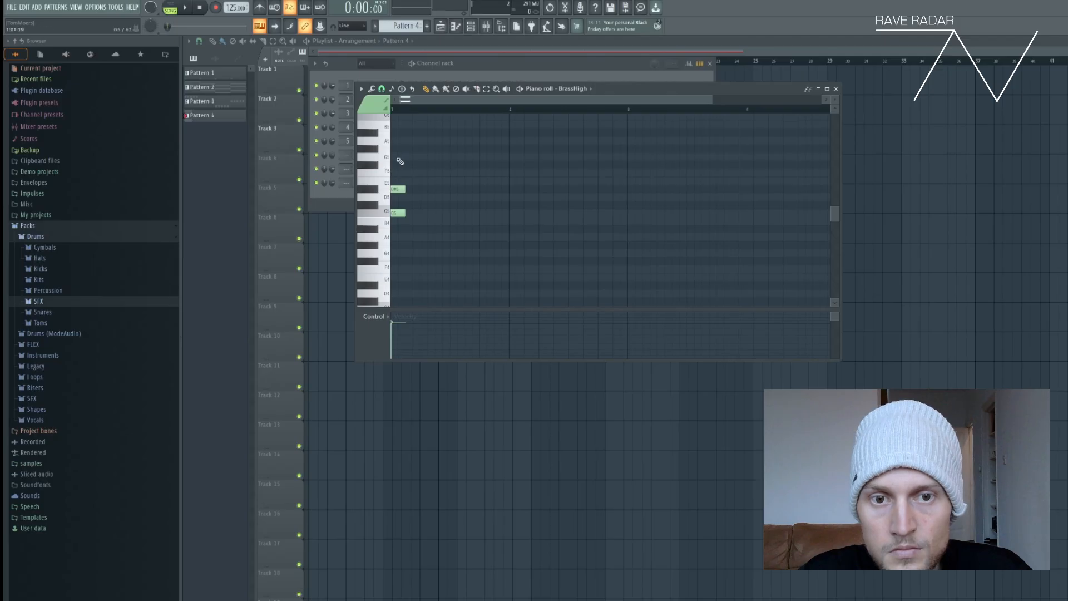
{"action": "left_click", "coordinate": [399, 156]}
{"action": "left_click", "coordinate": [398, 197]}
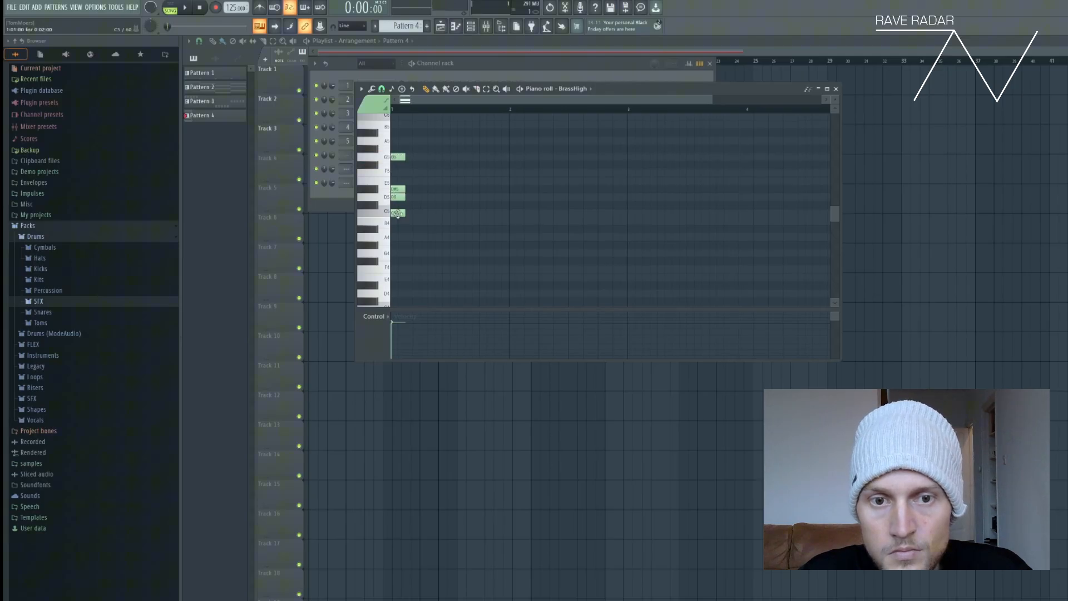
{"action": "left_click", "coordinate": [399, 173]}
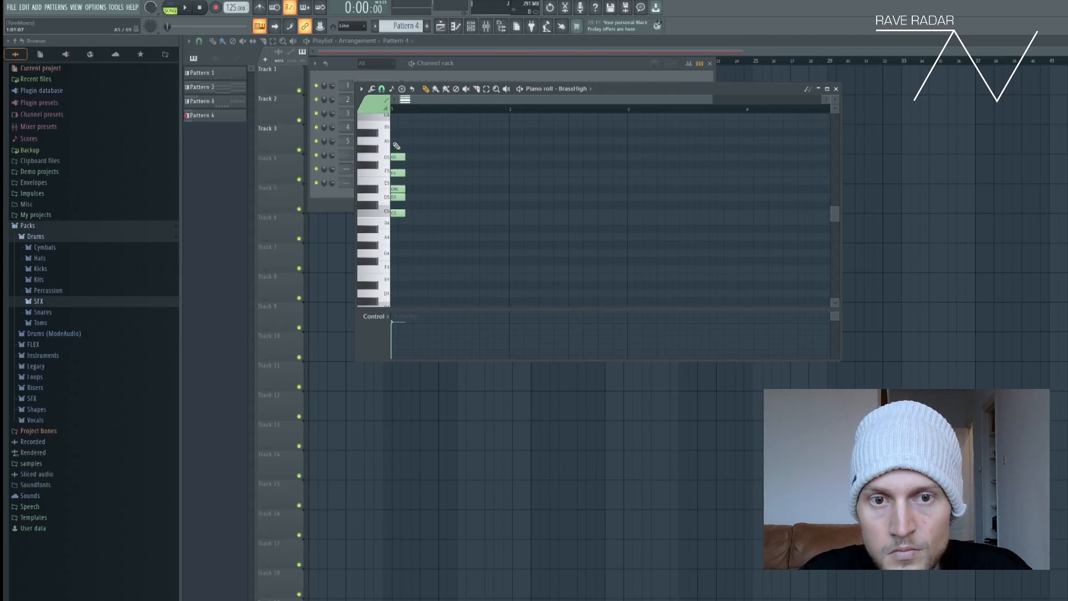
{"action": "left_click", "coordinate": [396, 149]}
{"action": "left_click", "coordinate": [398, 133]}
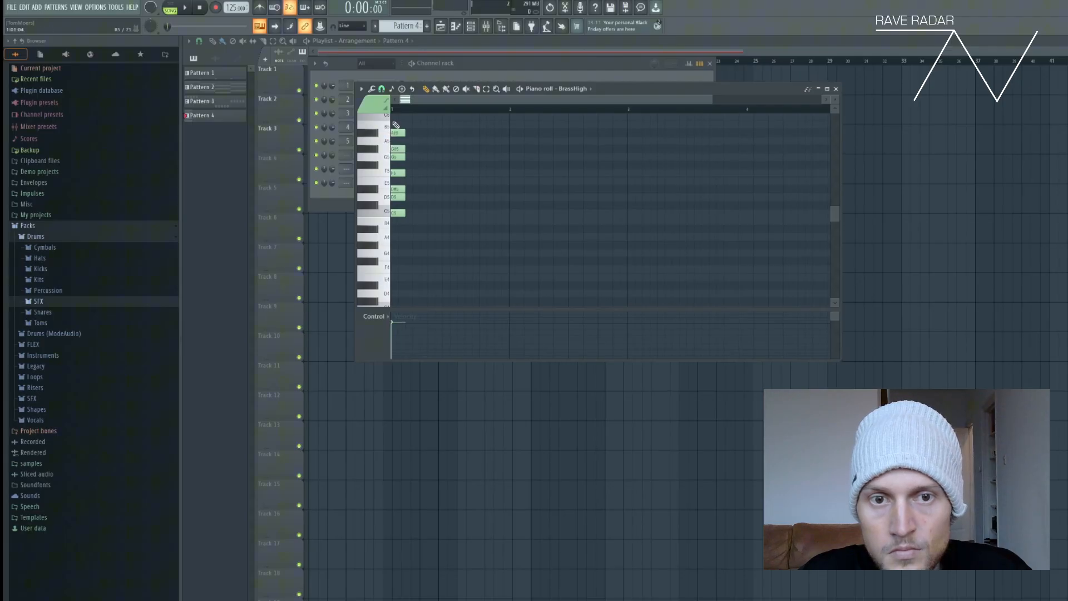
{"action": "left_click", "coordinate": [398, 117]}
{"action": "key", "text": "ctrl+a"}
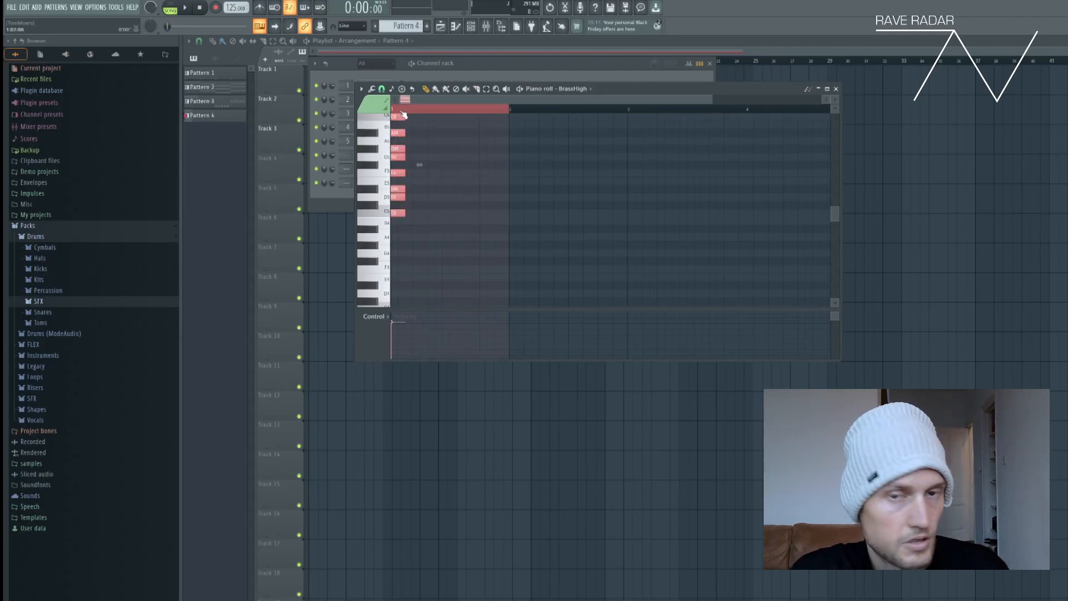
Step: Move the stacked scale-guide notes to the start of bar 3 and place a short G#5 at the start of bar 1
{"action": "left_click_drag", "start_coordinate": [396, 117], "coordinate": [632, 118]}
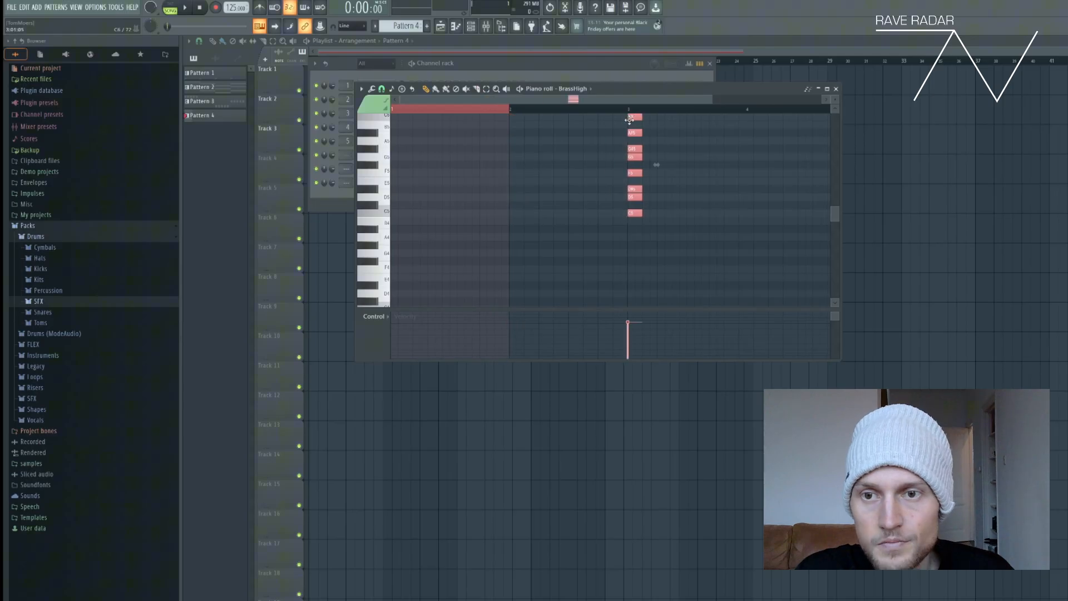
{"action": "left_click", "coordinate": [498, 136]}
{"action": "left_click", "coordinate": [408, 212]}
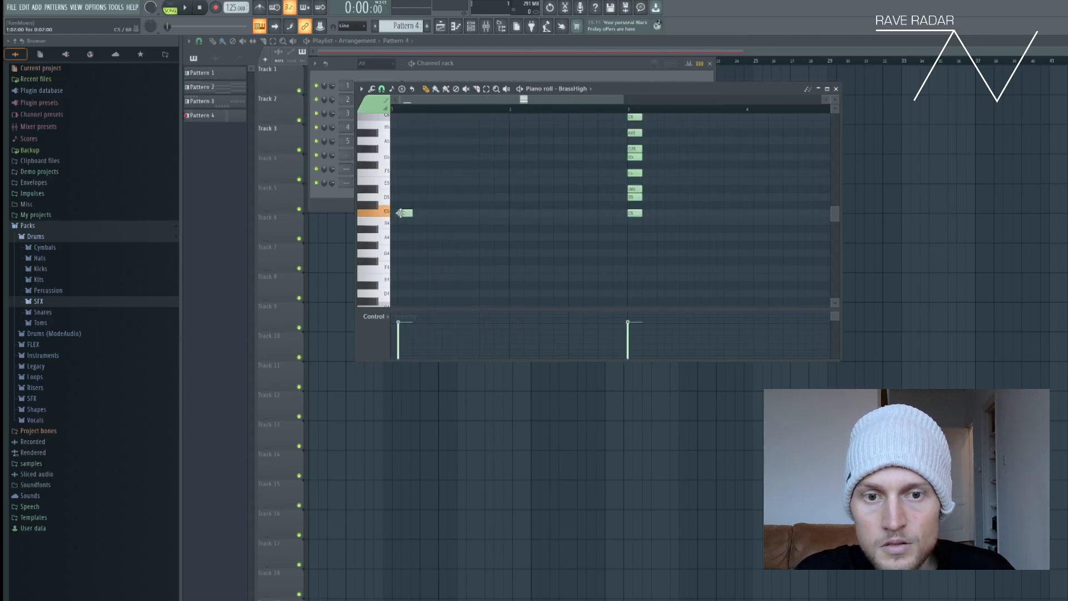
{"action": "left_click", "coordinate": [397, 149]}
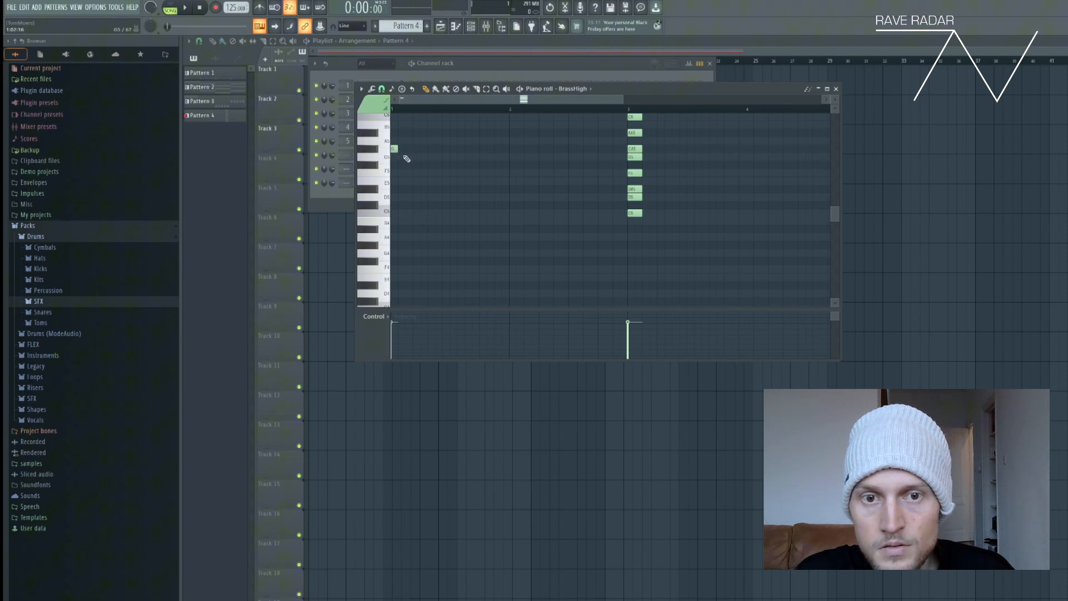
Step: Add five short G5 notes after the opening G#5, four spaced through bar 1 and one at the start of bar 2
{"action": "left_click", "coordinate": [416, 158]}
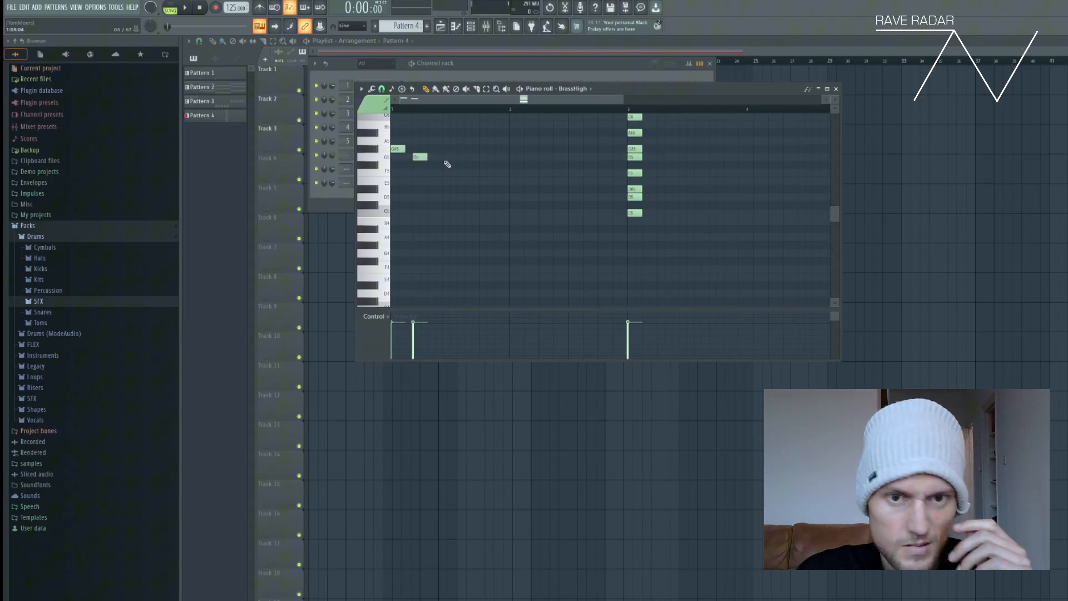
{"action": "left_click", "coordinate": [403, 148]}
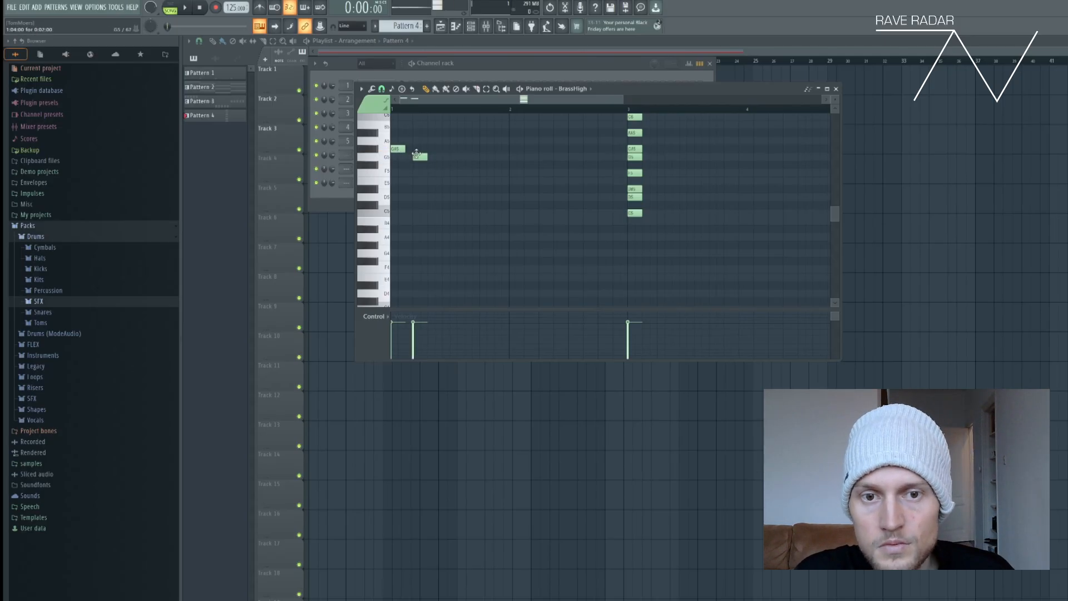
{"action": "left_click", "coordinate": [417, 157]}
{"action": "left_click", "coordinate": [442, 157]}
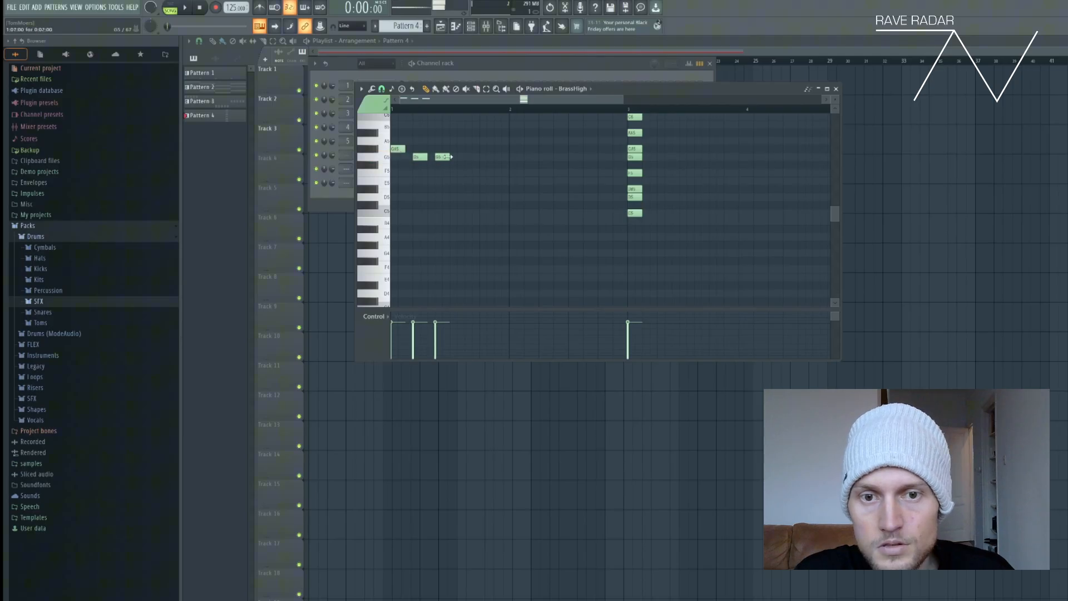
{"action": "left_click", "coordinate": [464, 157]}
{"action": "left_click", "coordinate": [487, 157]}
{"action": "left_click", "coordinate": [511, 157]}
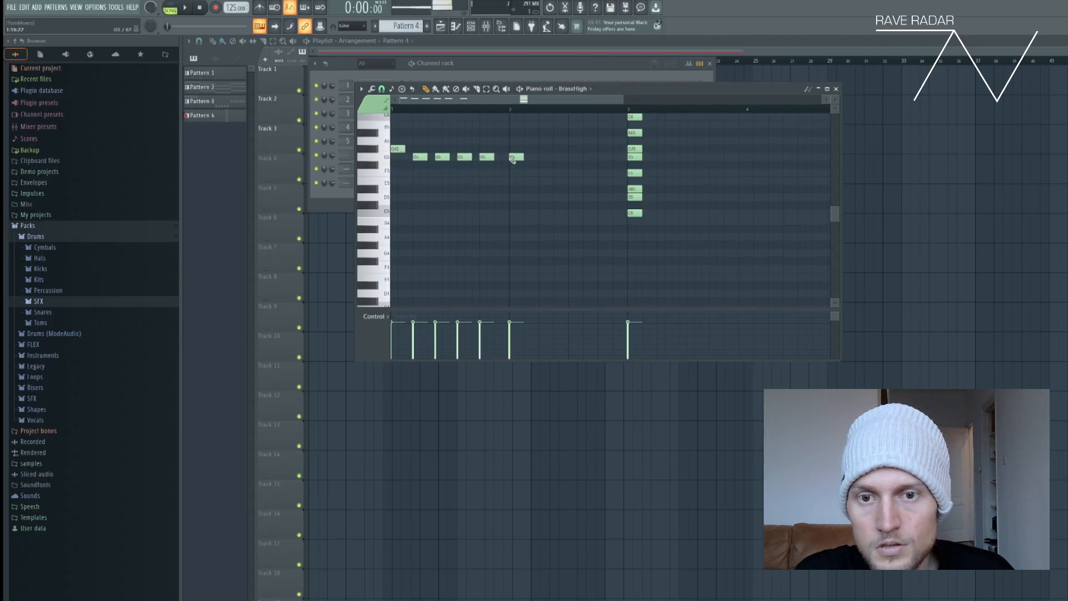
Step: Fill the rest of bar 2 with four evenly spaced short F5 notes
{"action": "left_click", "coordinate": [534, 173]}
{"action": "left_click", "coordinate": [560, 173]}
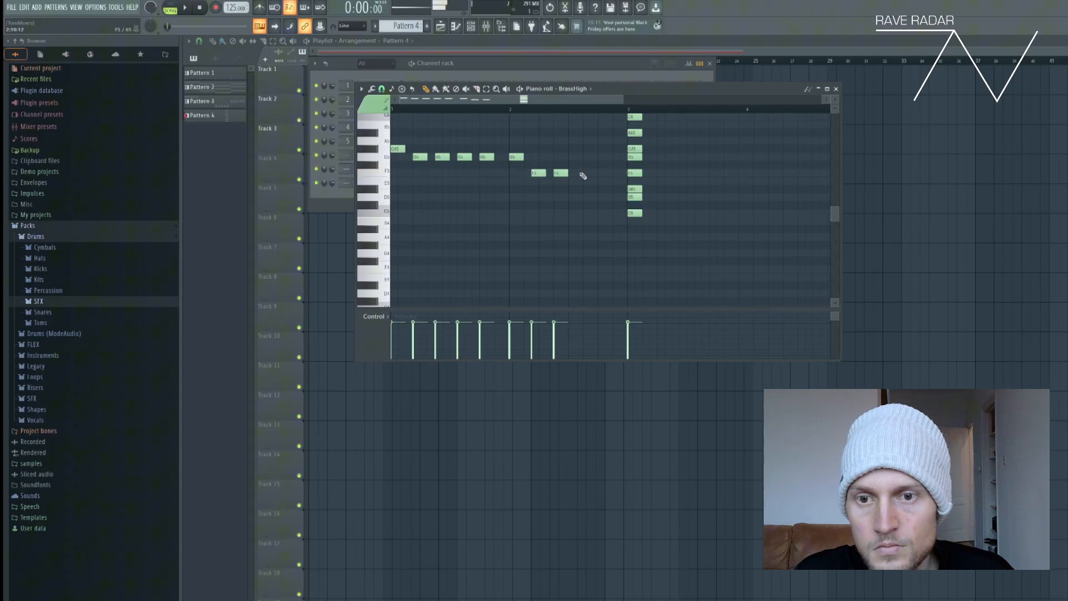
{"action": "left_click", "coordinate": [582, 173]}
{"action": "left_click", "coordinate": [599, 173]}
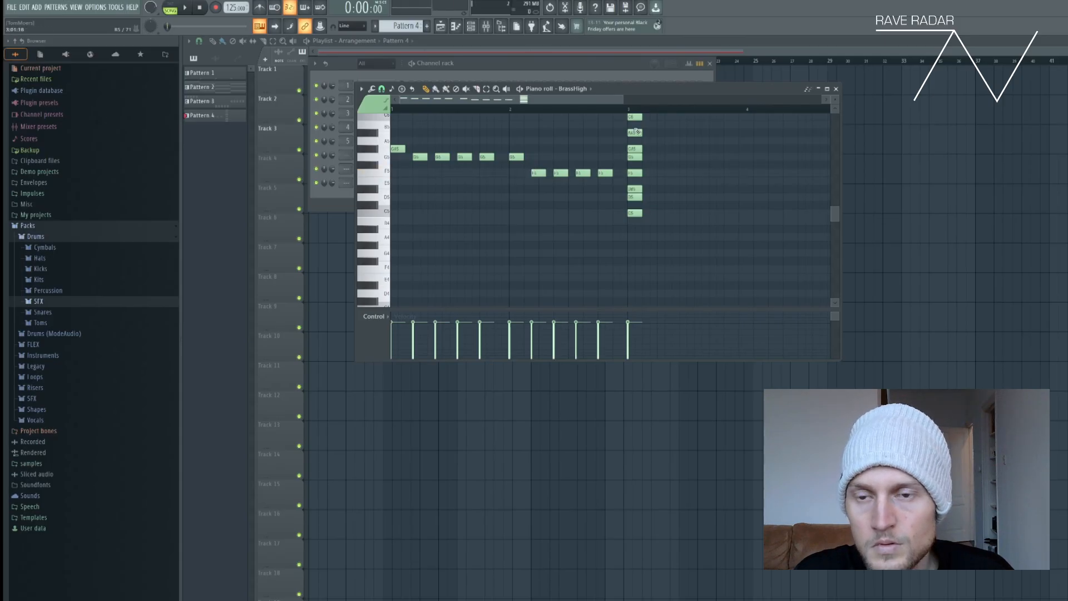
Step: Move the scale-guide notes to the start of bar 4 and fill bar 3 with a G#5 followed by four spaced G5 notes
{"action": "left_click_drag", "start_coordinate": [545, 102], "coordinate": [590, 102]}
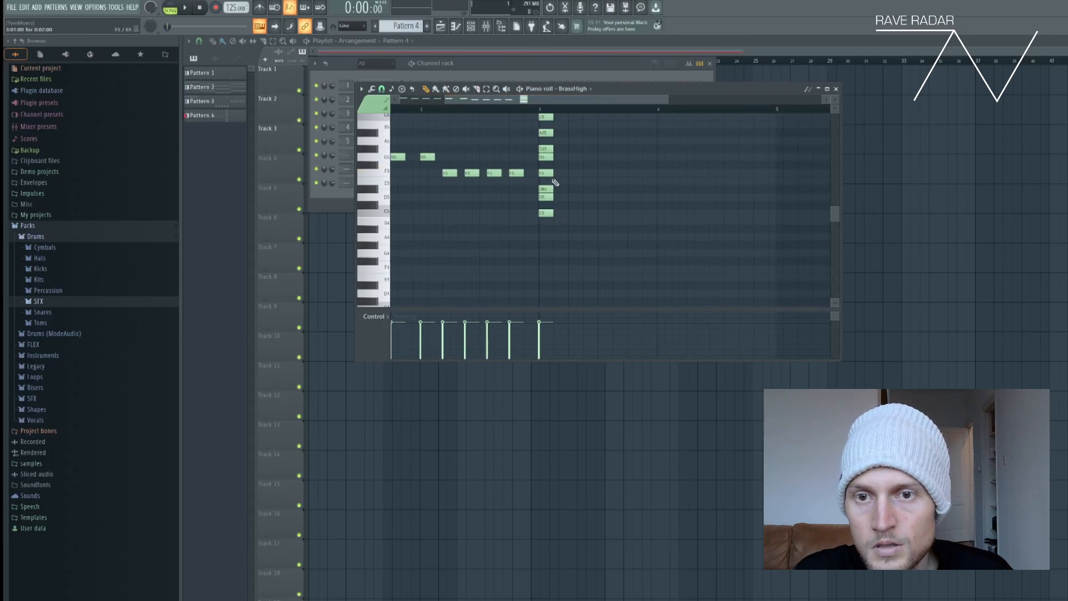
{"action": "left_click_drag", "start_coordinate": [555, 223], "coordinate": [659, 115]}
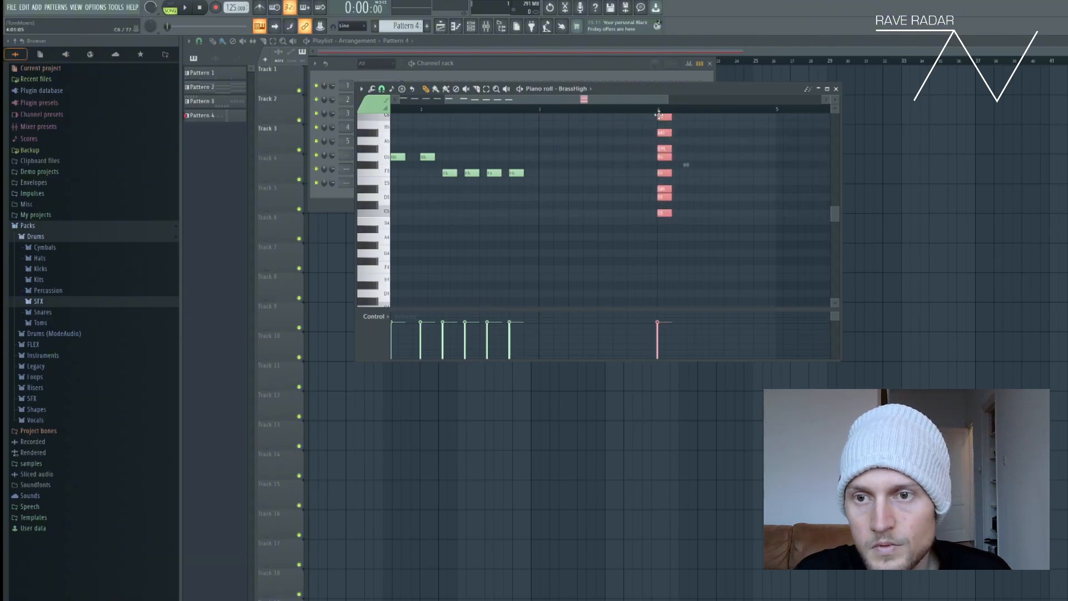
{"action": "scroll", "coordinate": [554, 119], "scroll_direction": "left", "scroll_amount": 3}
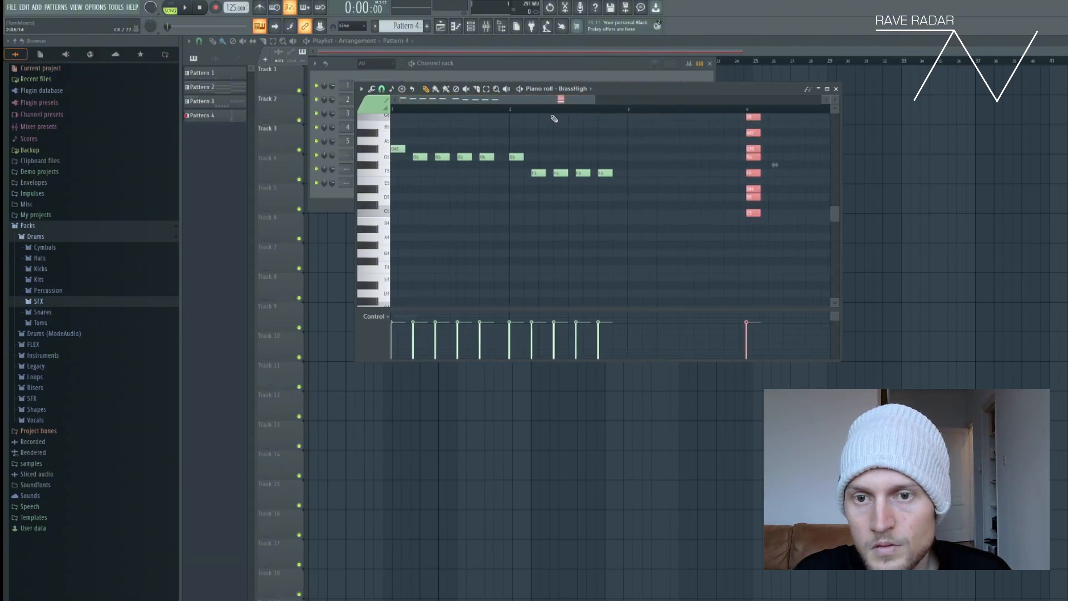
{"action": "left_click", "coordinate": [630, 149]}
{"action": "left_click", "coordinate": [654, 156]}
{"action": "left_click", "coordinate": [675, 156]}
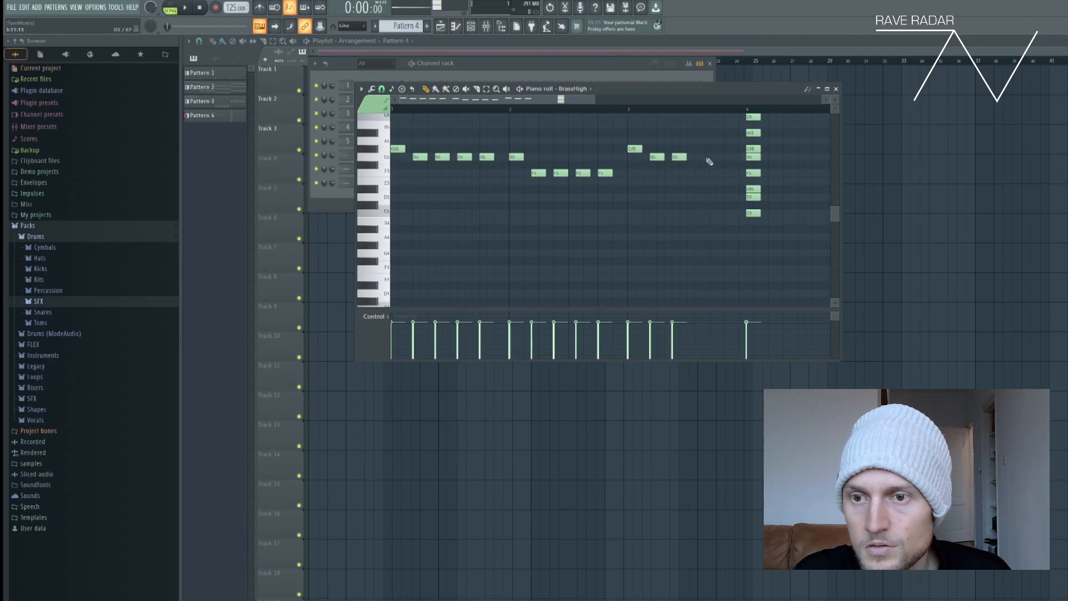
{"action": "left_click", "coordinate": [698, 156]}
{"action": "left_click", "coordinate": [721, 157]}
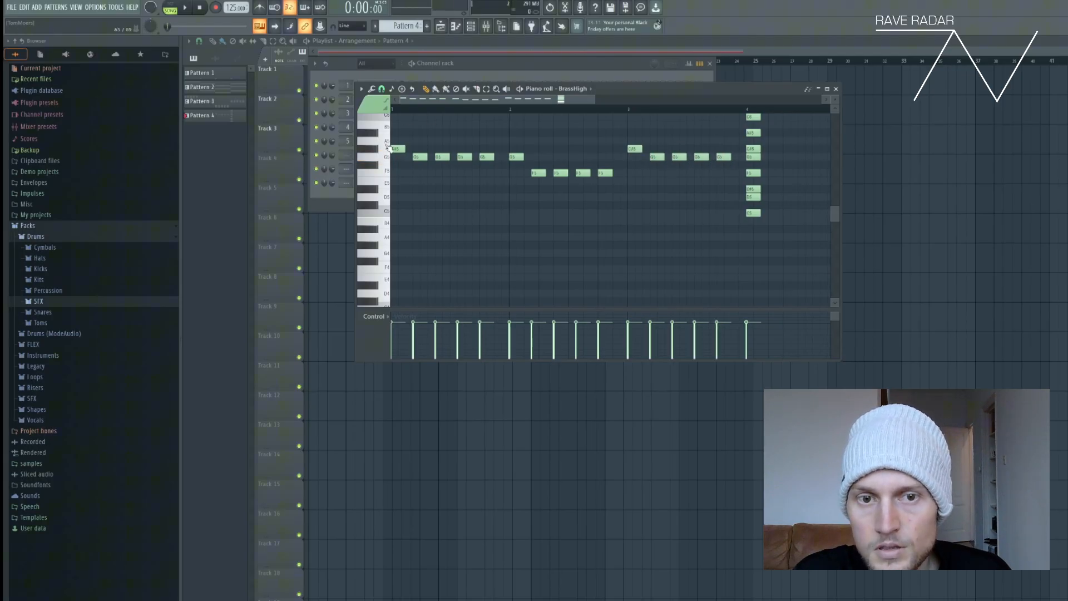
Step: Move the scale-guide notes to the start of bar 5 and fill bar 4 with a D#5 followed by four spaced C5 notes
{"action": "left_click_drag", "start_coordinate": [435, 103], "coordinate": [542, 107]}
{"action": "scroll", "coordinate": [508, 124], "scroll_direction": "right", "scroll_amount": 1}
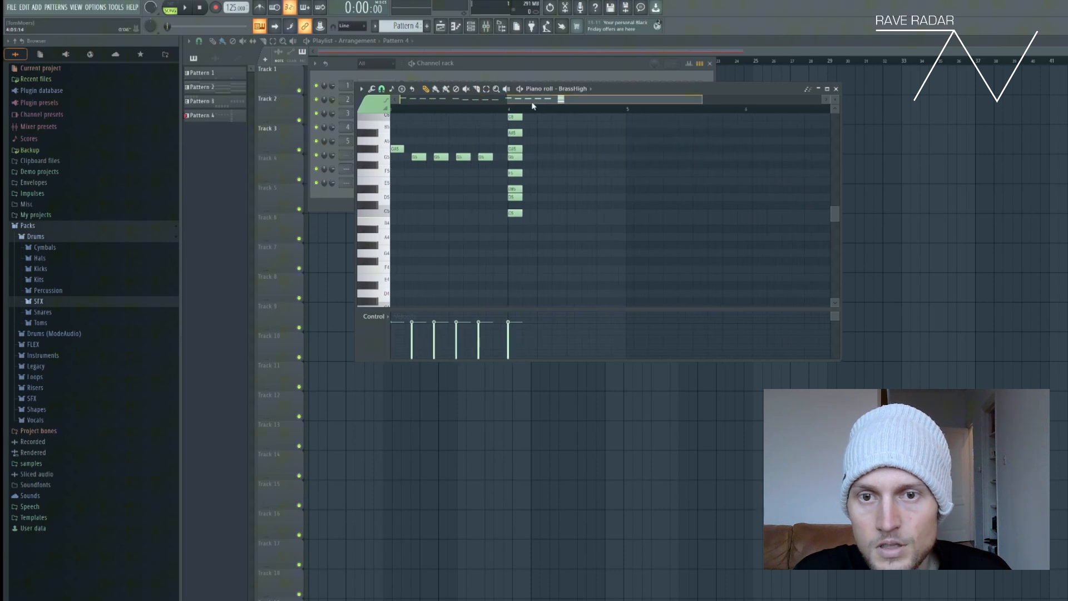
{"action": "left_click_drag", "start_coordinate": [516, 226], "coordinate": [633, 151]}
{"action": "left_click", "coordinate": [506, 147], "text": "ctrl"}
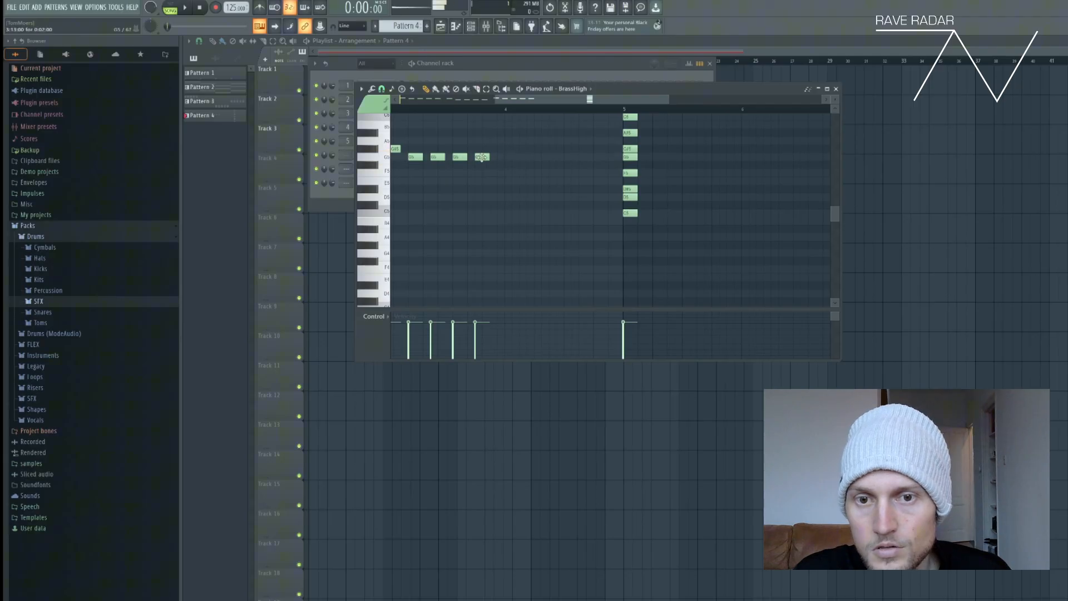
{"action": "left_click_drag", "start_coordinate": [509, 180], "coordinate": [511, 189]}
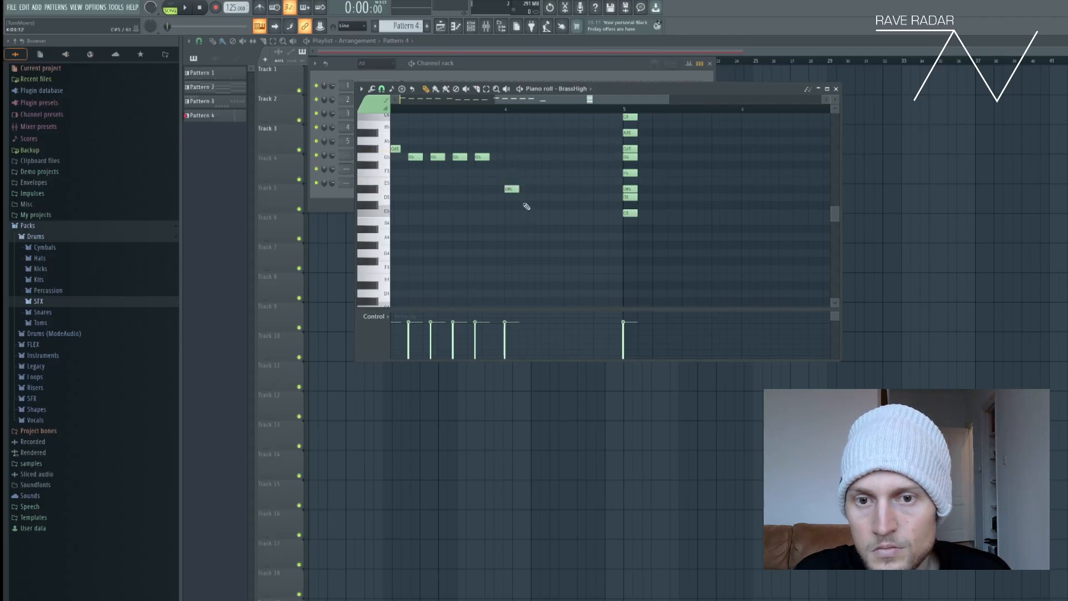
{"action": "left_click", "coordinate": [530, 214]}
{"action": "left_click", "coordinate": [553, 214]}
{"action": "left_click", "coordinate": [575, 214]}
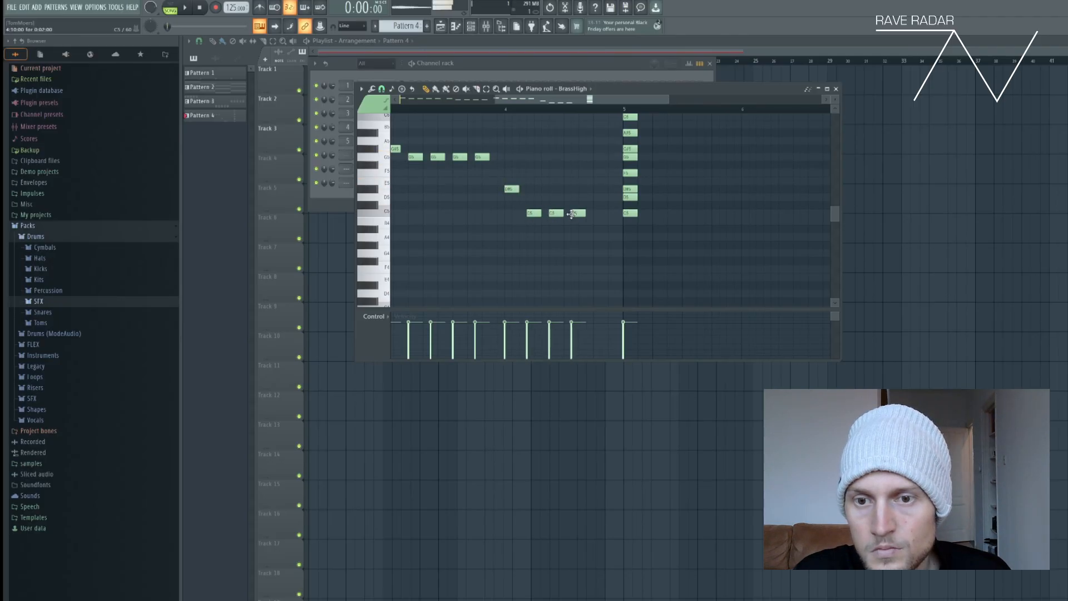
{"action": "left_click", "coordinate": [597, 214]}
Step: Delete the stacked scale-guide notes at bar 5 and close the piano roll
{"action": "left_click_drag", "start_coordinate": [631, 214], "coordinate": [634, 113]}
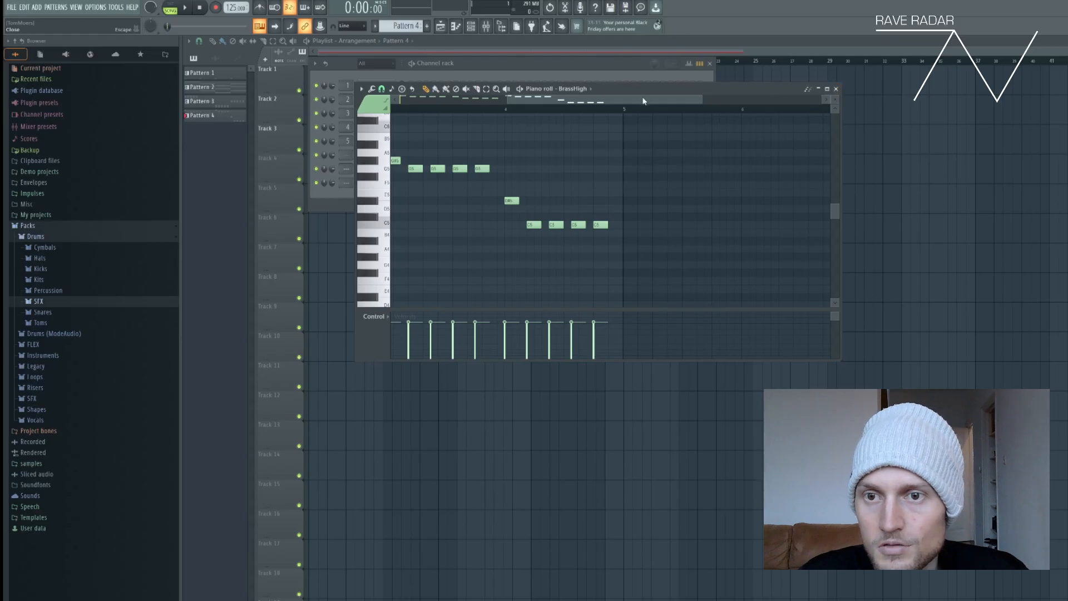
{"action": "left_click_drag", "start_coordinate": [642, 101], "coordinate": [534, 100]}
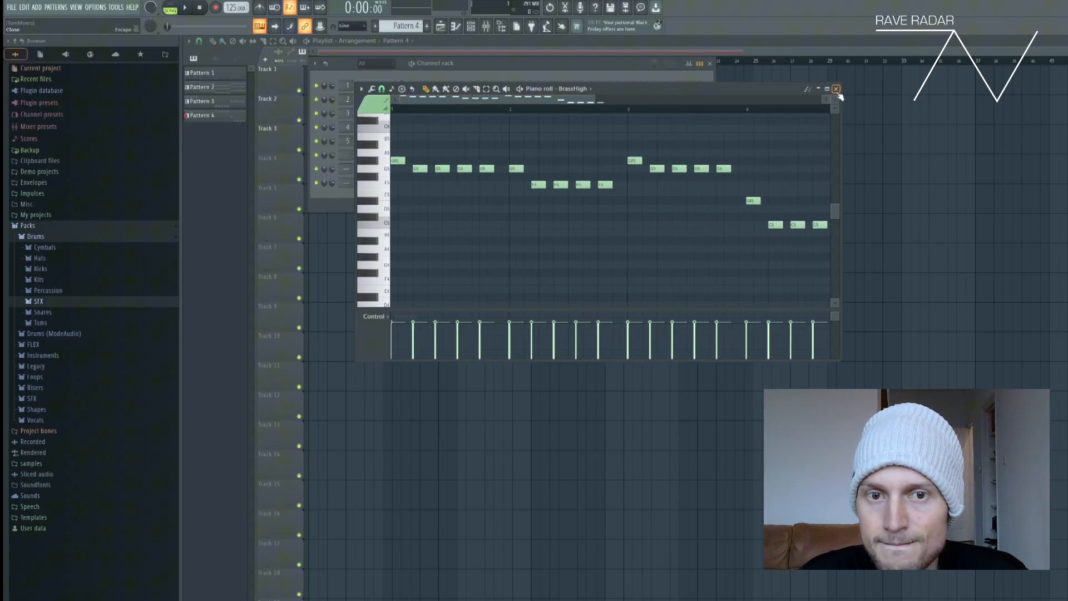
{"action": "left_click", "coordinate": [837, 89]}
Step: Place Pattern 4 four times in a row on playlist Track 4 from bar 1 through bar 16 and play the song
{"action": "left_click", "coordinate": [441, 27]}
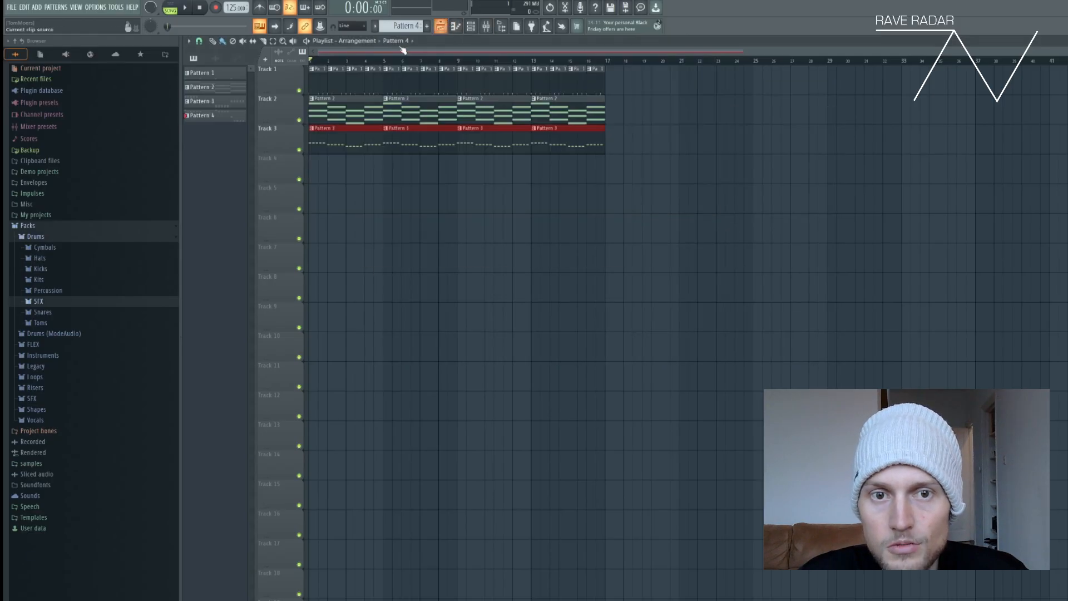
{"action": "mouse_move", "coordinate": [386, 174]}
{"action": "left_mouse_down"}
{"action": "mouse_move", "coordinate": [312, 172]}
{"action": "mouse_move", "coordinate": [586, 171]}
{"action": "left_mouse_up"}
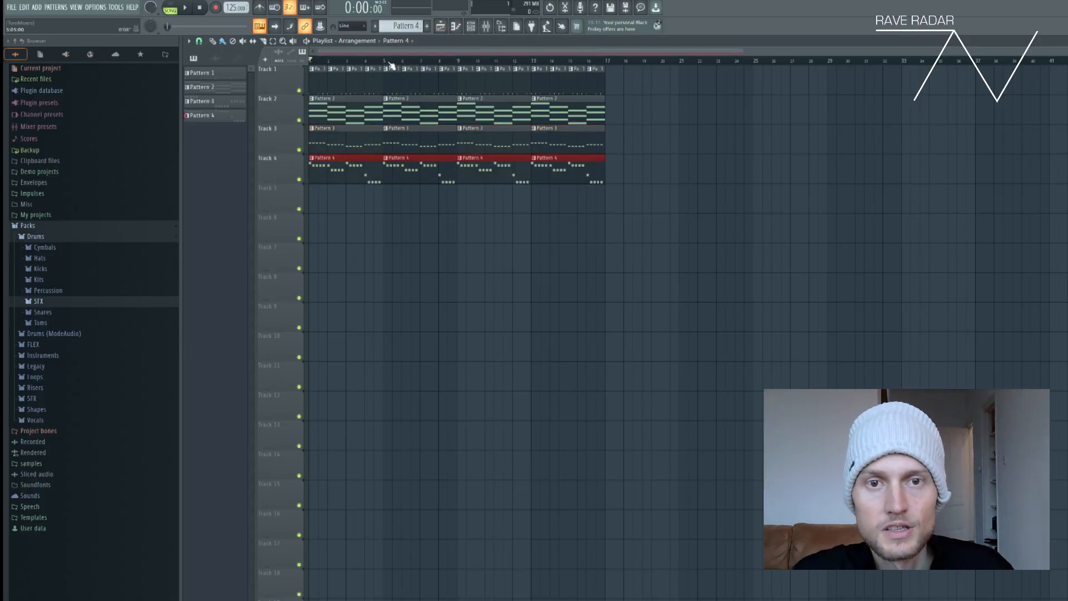
{"action": "key", "text": "space"}
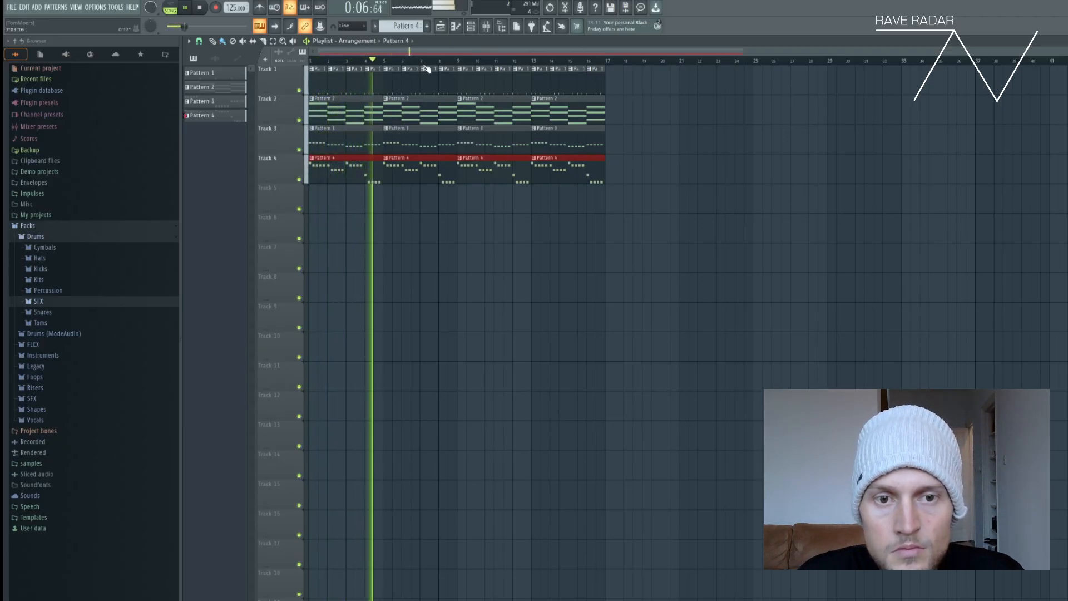
Step: Audition SimSynth's Flute preset on the melody with the song playing, switch to the Guitar preset and return to the playlist
{"action": "left_click", "coordinate": [479, 29]}
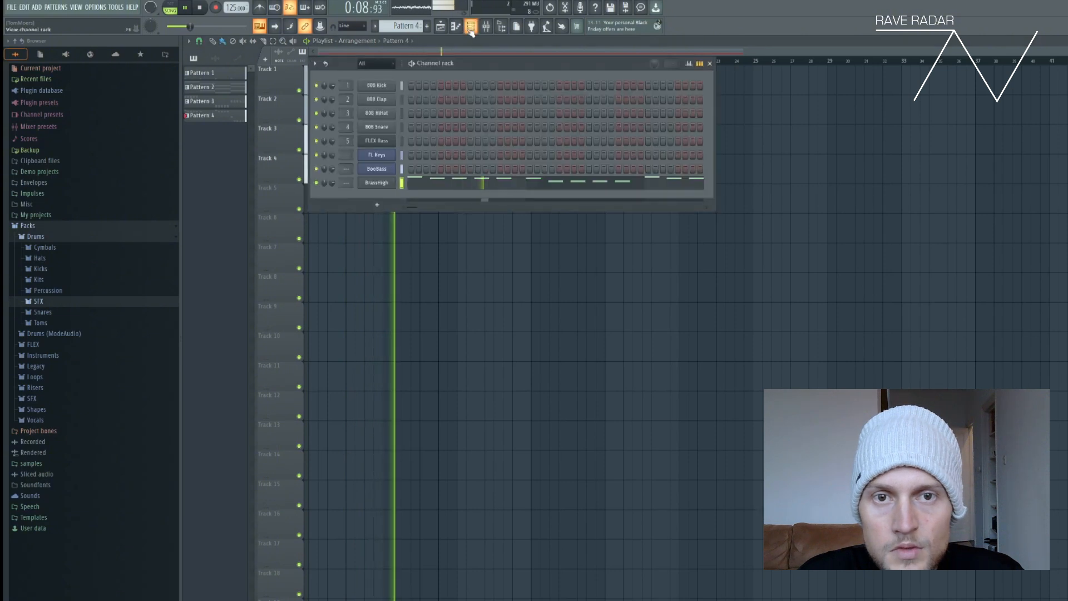
{"action": "key", "text": "space"}
{"action": "left_click", "coordinate": [388, 188]}
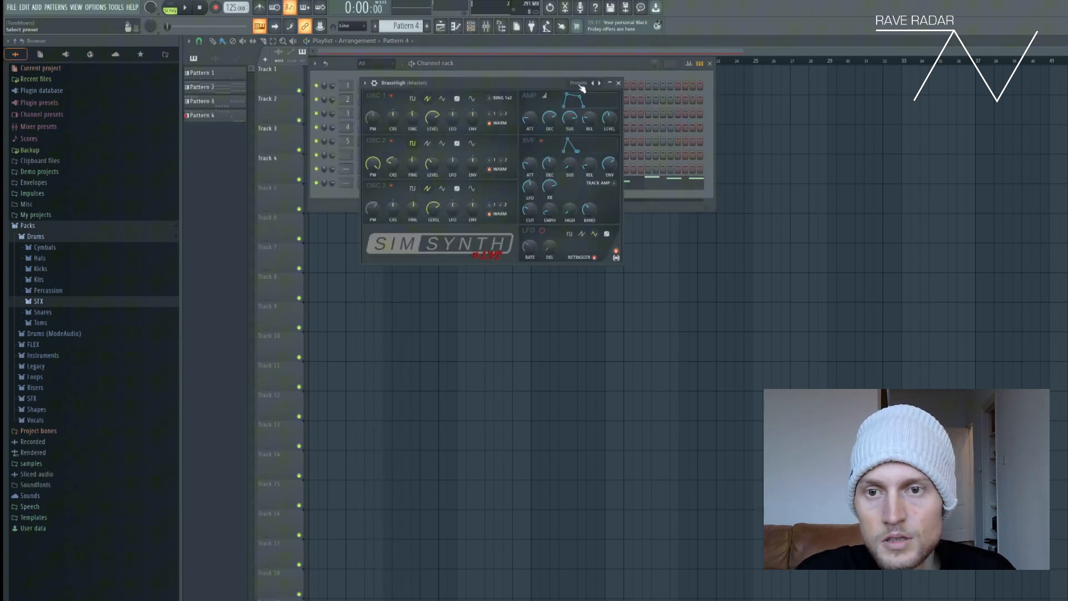
{"action": "left_click", "coordinate": [579, 83]}
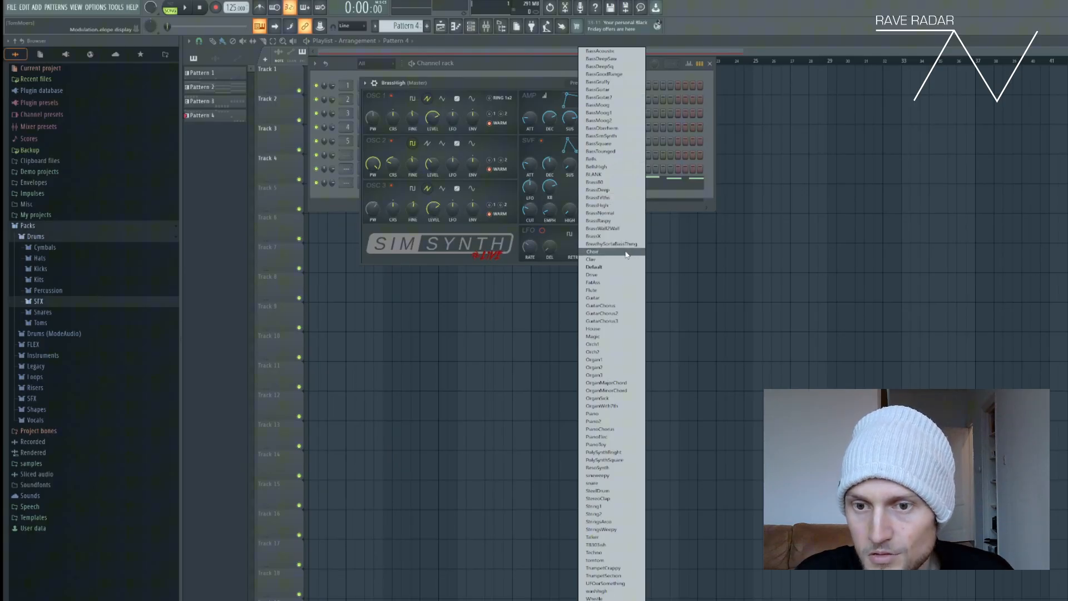
{"action": "left_click", "coordinate": [617, 290]}
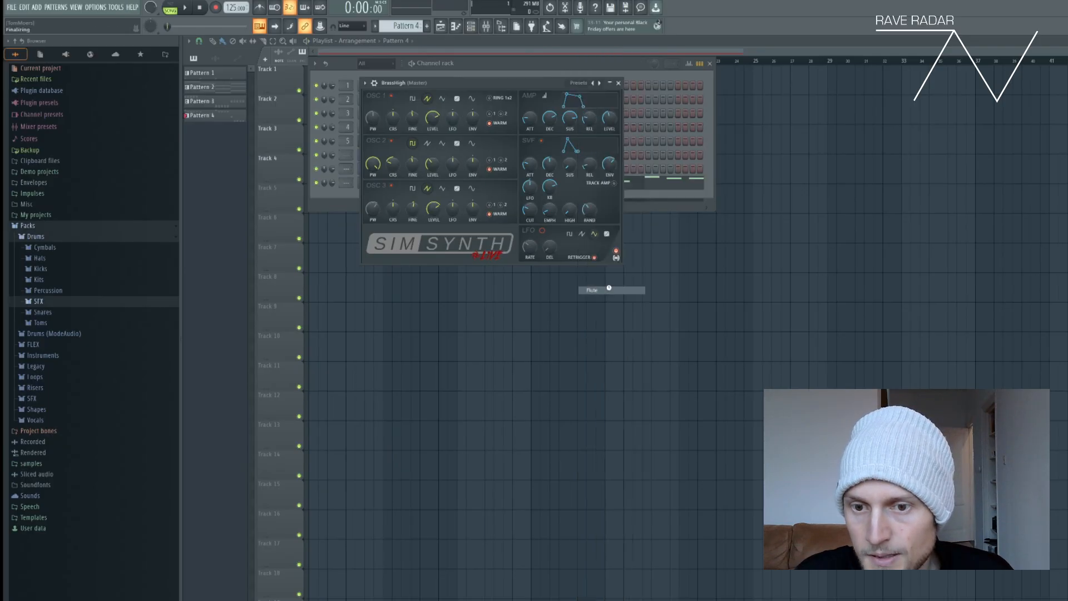
{"action": "key", "text": "space"}
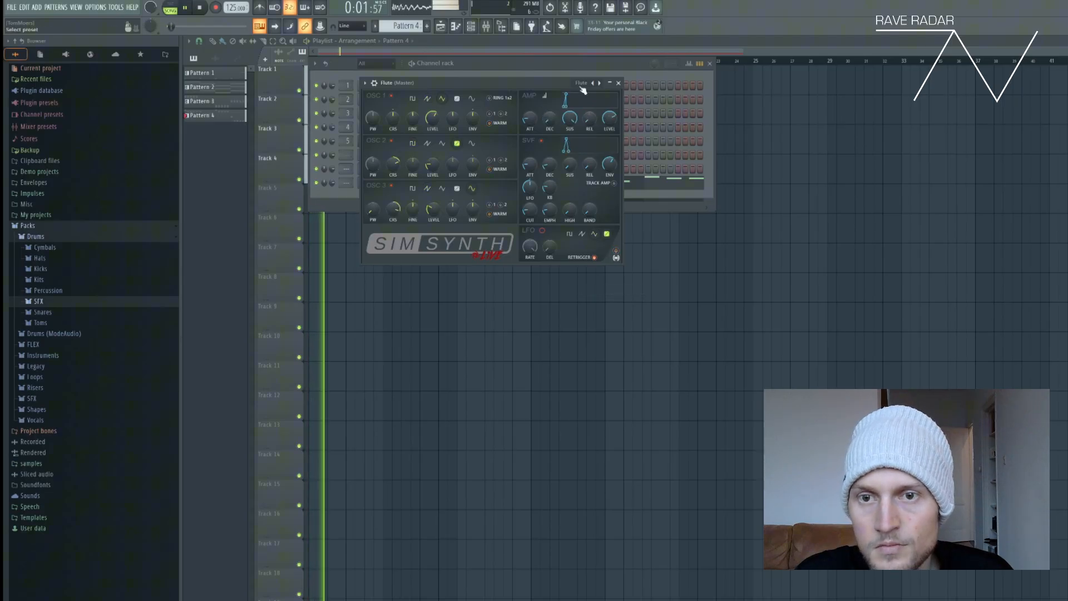
{"action": "left_click", "coordinate": [600, 84]}
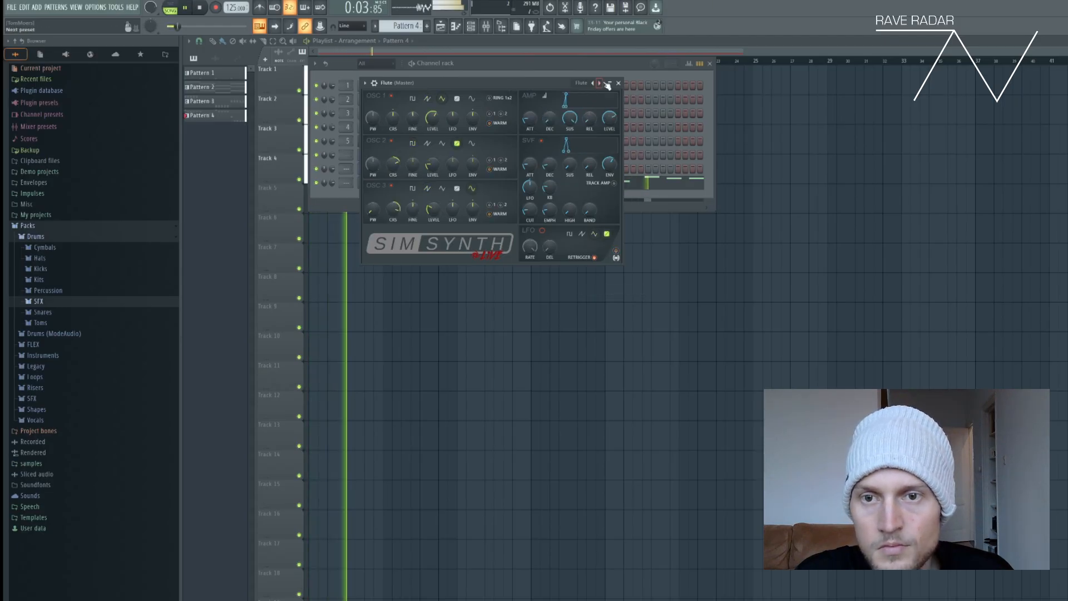
{"action": "left_click", "coordinate": [516, 51]}
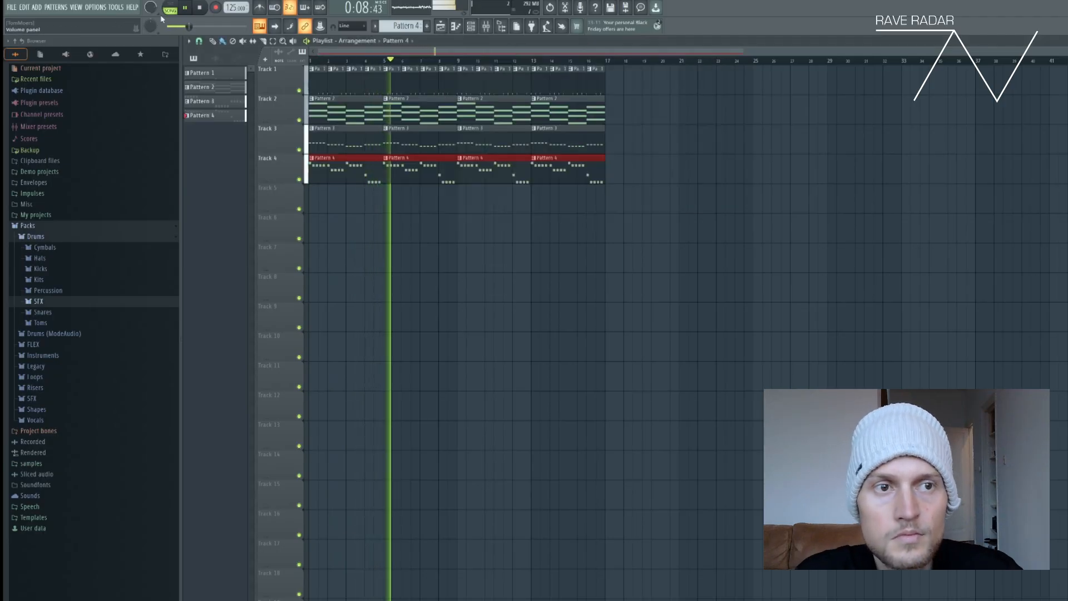
Step: In Pattern 4's melody, raise the first note of bar 2 to A#5 and lower the first note of bar 4 to A#4 during playback
{"action": "double_click", "coordinate": [410, 165]}
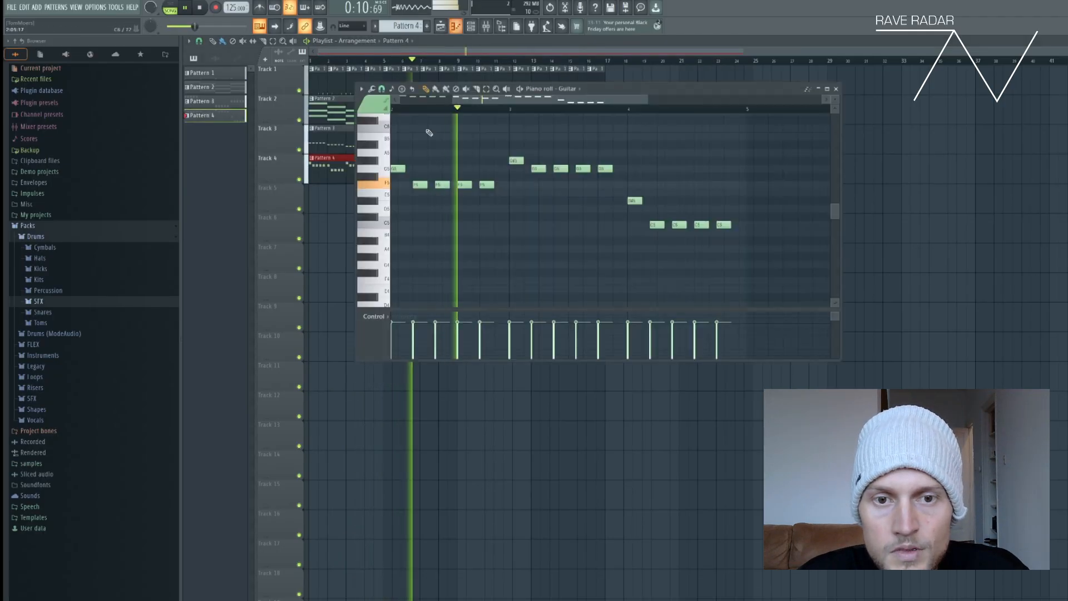
{"action": "key", "text": "space"}
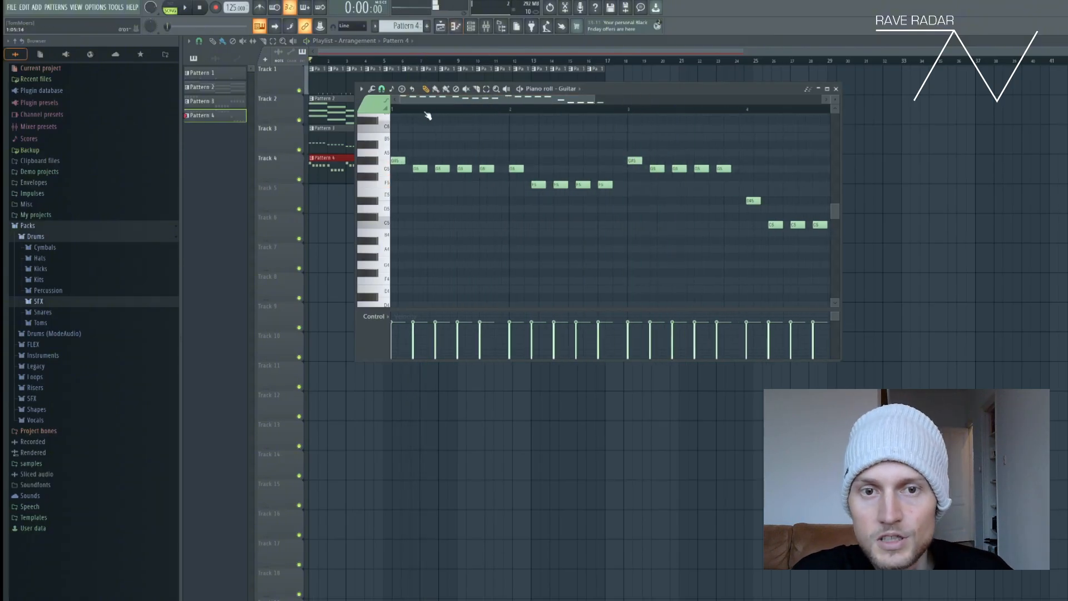
{"action": "key", "text": "space"}
{"action": "left_click_drag", "start_coordinate": [517, 168], "coordinate": [517, 144]}
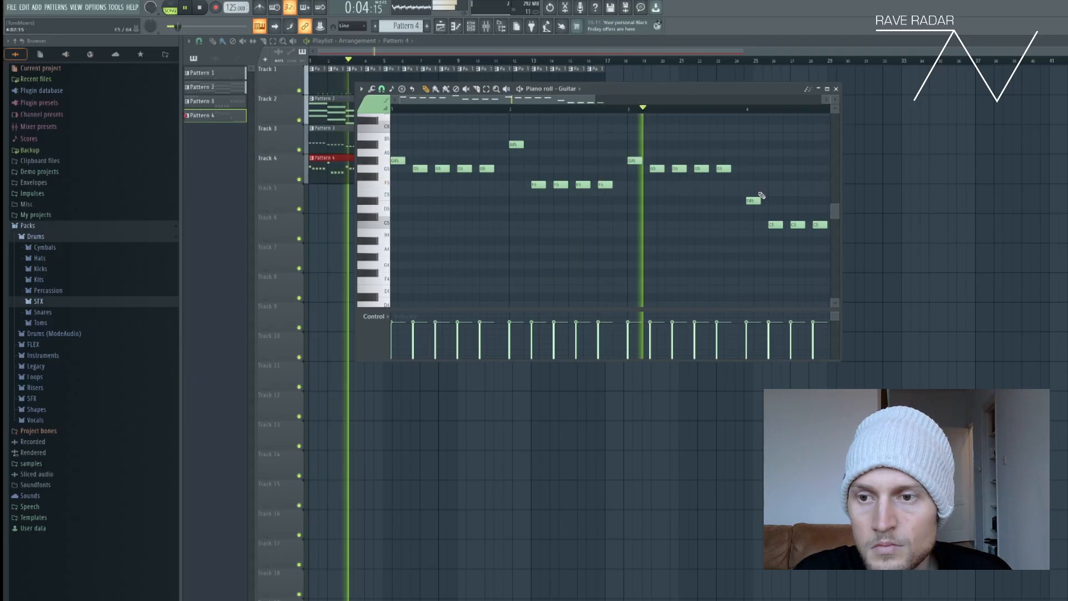
{"action": "left_click_drag", "start_coordinate": [753, 201], "coordinate": [751, 240]}
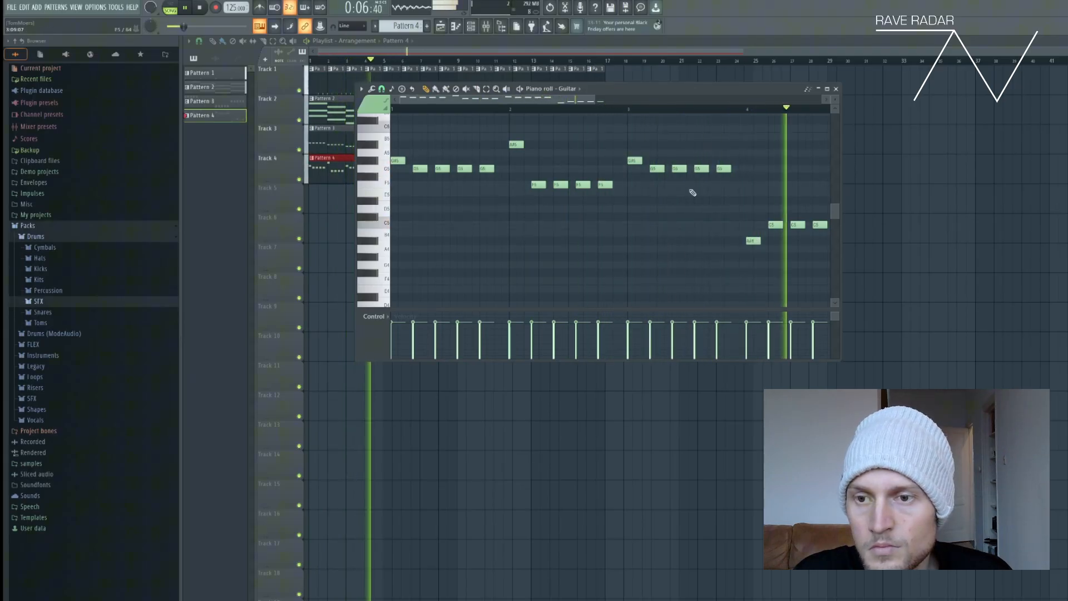
{"action": "left_click", "coordinate": [451, 54]}
{"action": "key", "text": "space"}
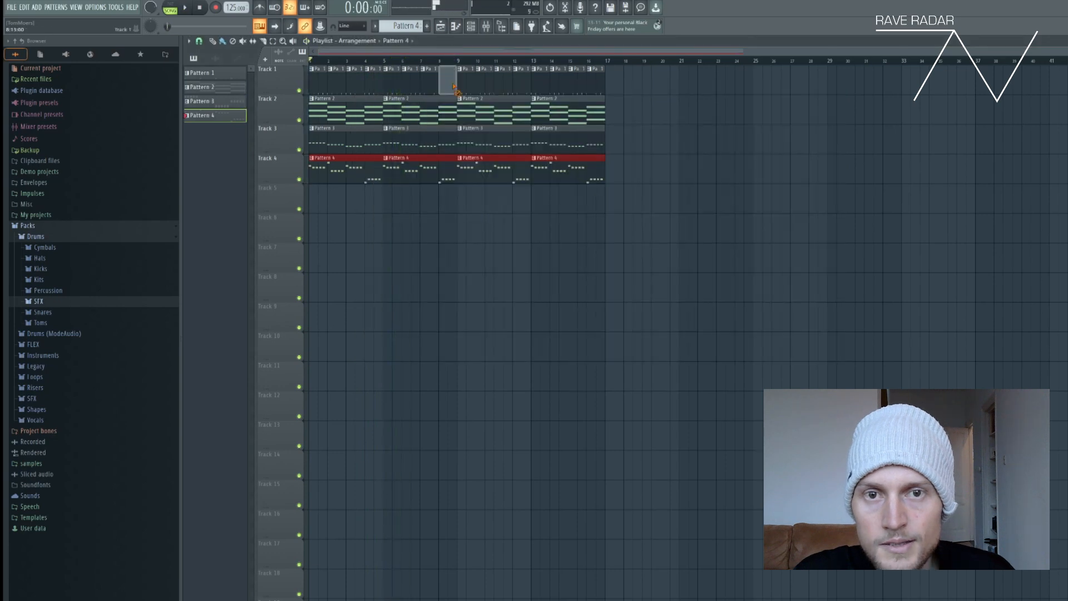
Step: Create Pattern 5 with the 808 HiHat on all 16 steps and the 808 Clap on steps 5 and 13
{"action": "left_click", "coordinate": [471, 25]}
{"action": "left_click_drag", "start_coordinate": [477, 62], "coordinate": [476, 80]}
{"action": "left_click", "coordinate": [427, 26]}
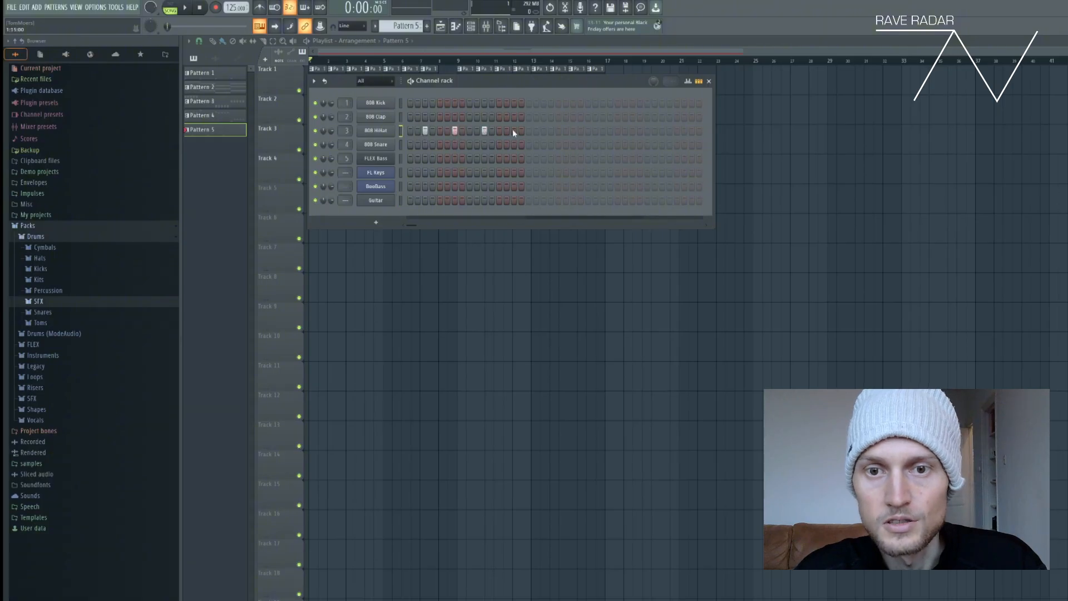
{"action": "right_click", "coordinate": [379, 104]}
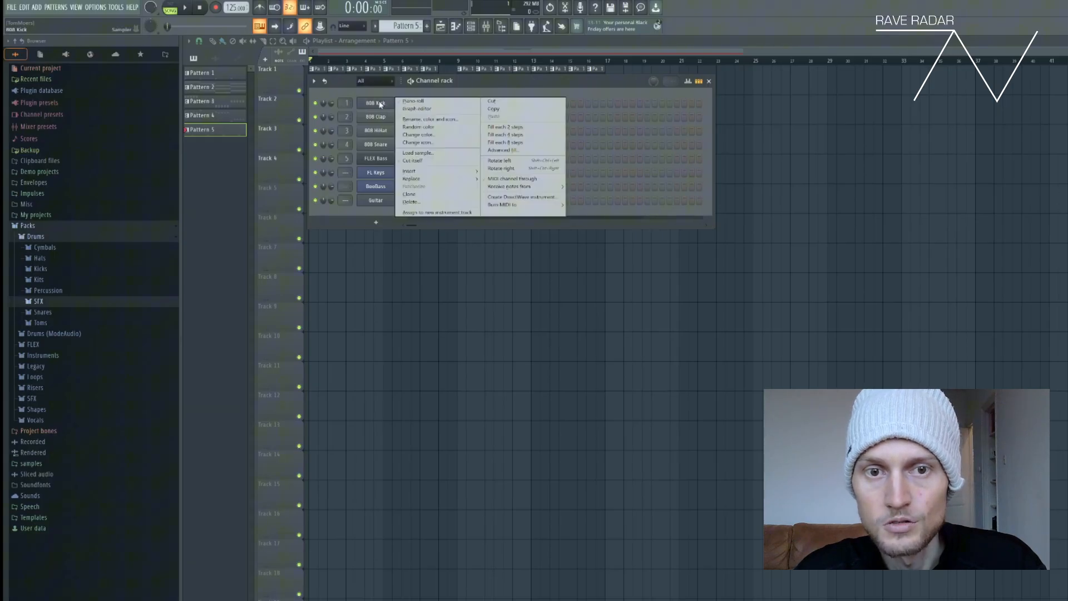
{"action": "left_click", "coordinate": [503, 136]}
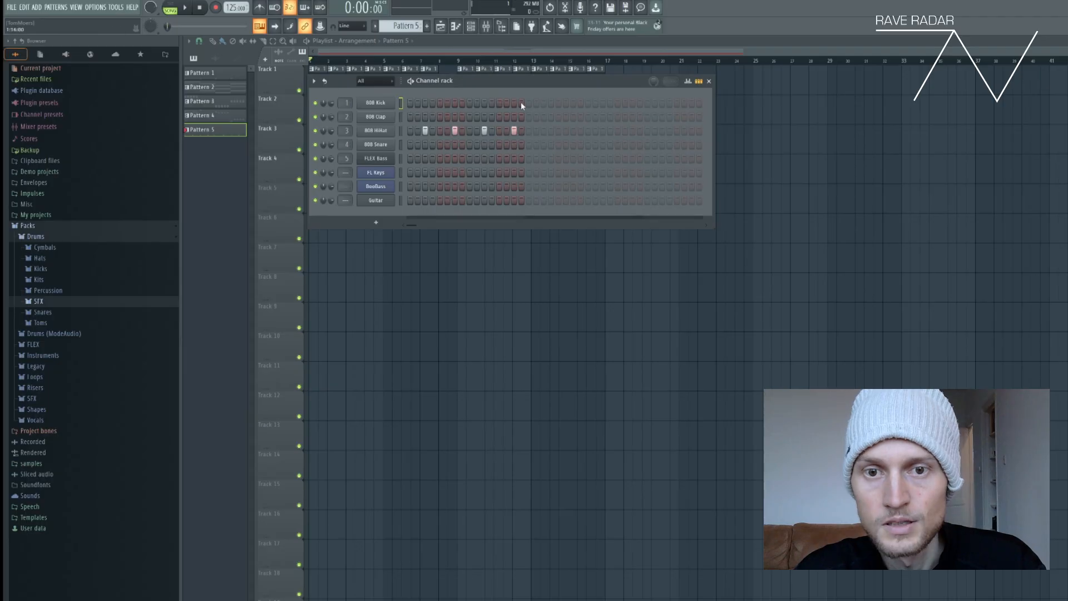
{"action": "left_click_drag", "start_coordinate": [424, 132], "coordinate": [521, 131]}
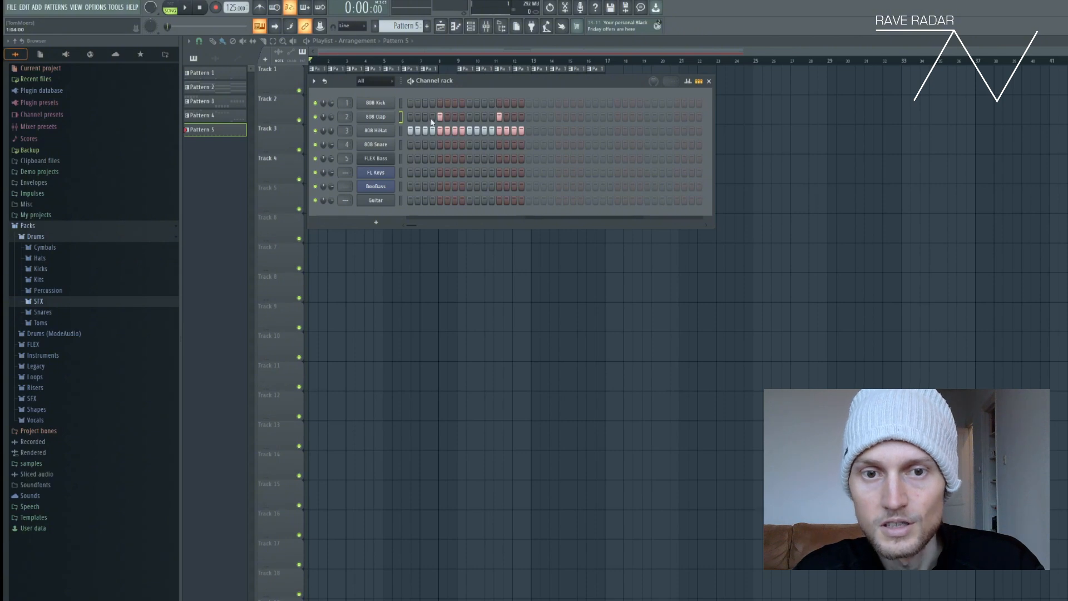
Step: Fill playlist Track 5 with Pattern 5 clips from bar 1 through bar 16
{"action": "key", "text": "F6"}
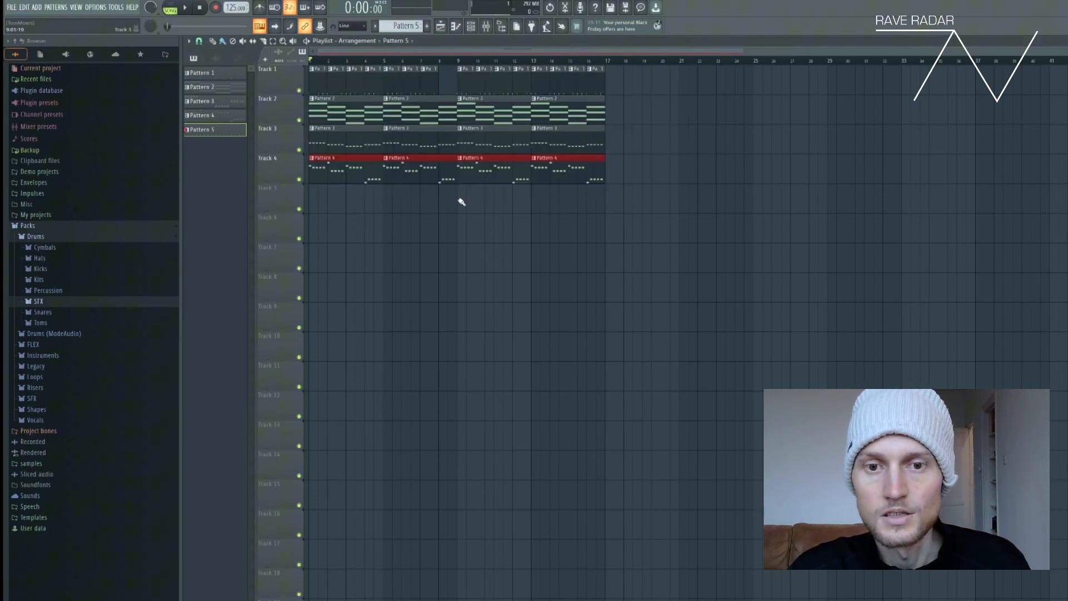
{"action": "left_click_drag", "start_coordinate": [462, 202], "coordinate": [596, 196]}
{"action": "left_click_drag", "start_coordinate": [527, 201], "coordinate": [315, 202]}
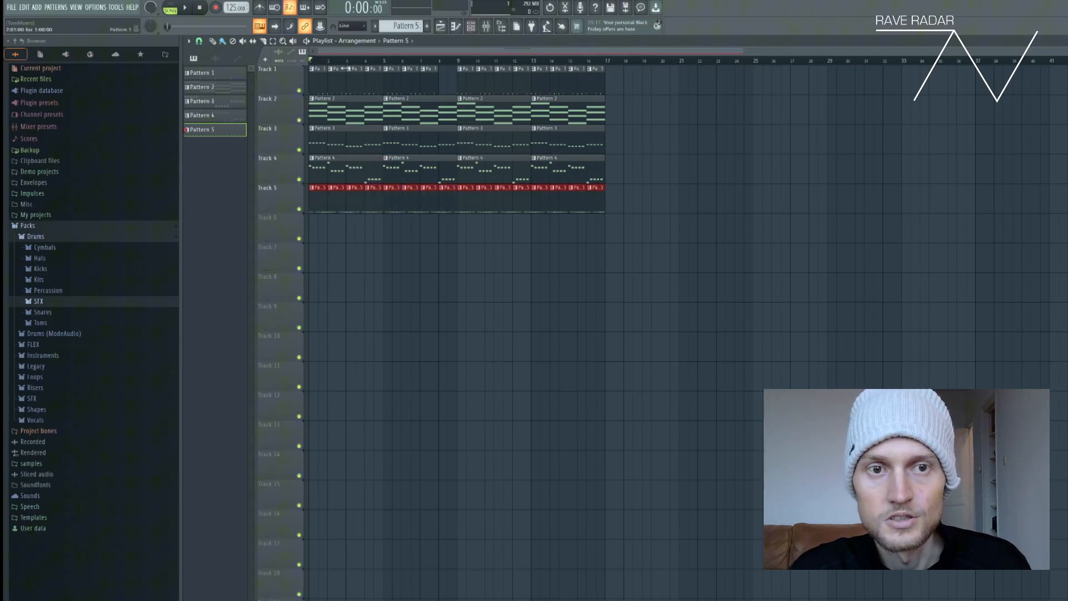
Step: Play the song from the start, stop it and delete the Pattern 1 clip at bar 16 on Track 1
{"action": "key", "text": "space"}
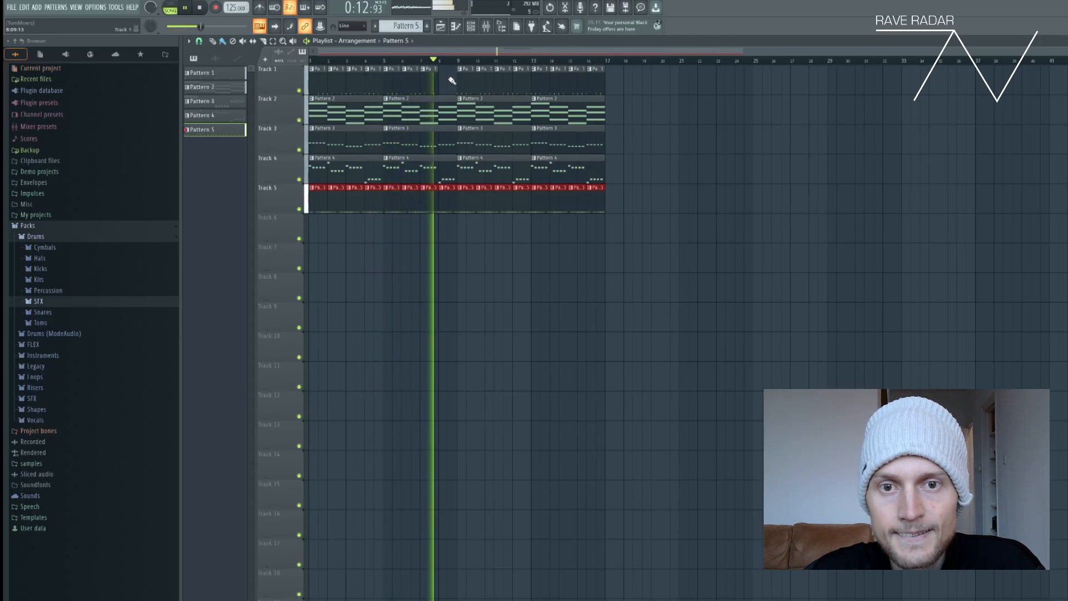
{"action": "left_click", "coordinate": [202, 9]}
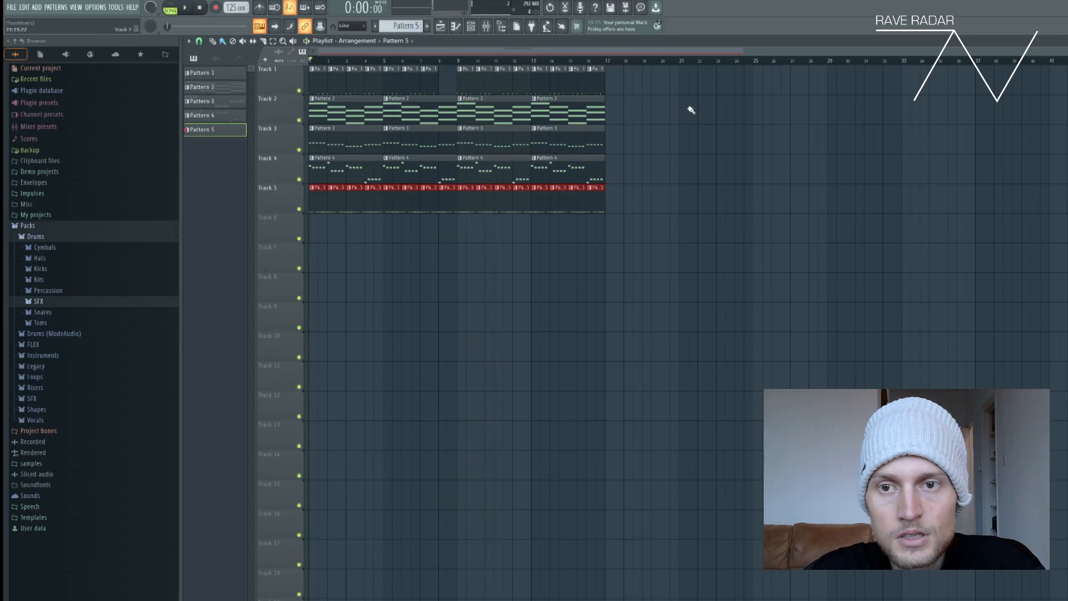
{"action": "right_click", "coordinate": [594, 84]}
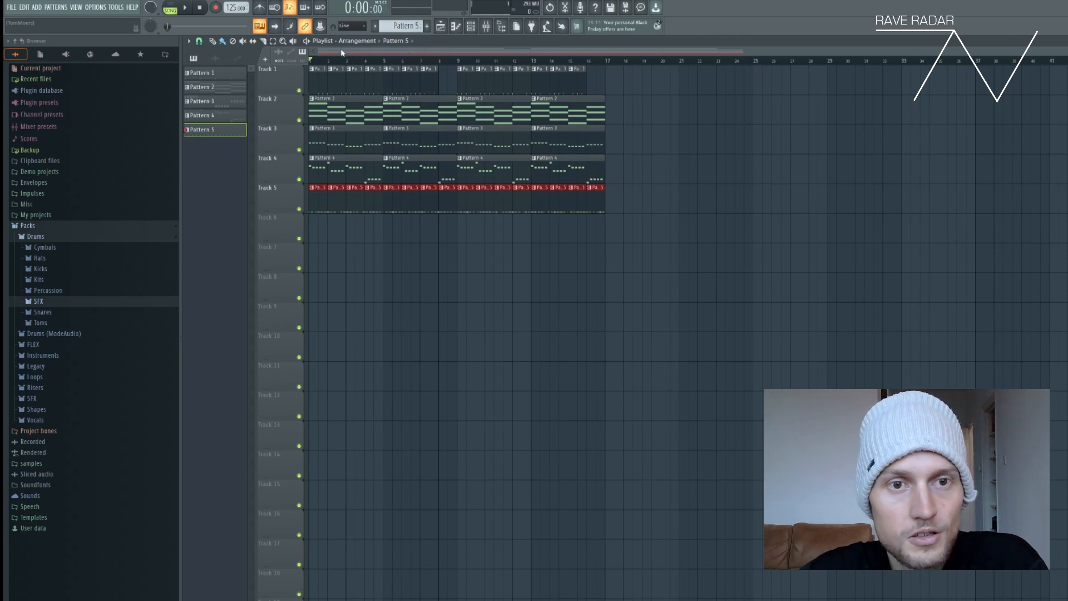
Step: Open the MP3 export settings for the full song under the file name dbdbf, review them and close without rendering
{"action": "left_click", "coordinate": [12, 8]}
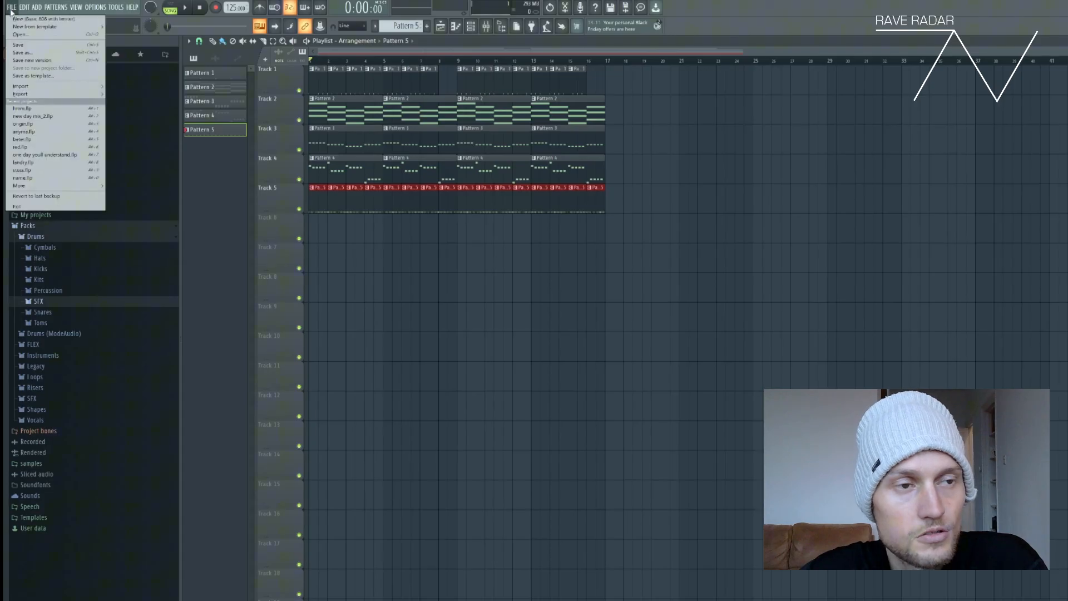
{"action": "mouse_move", "coordinate": [65, 97]}
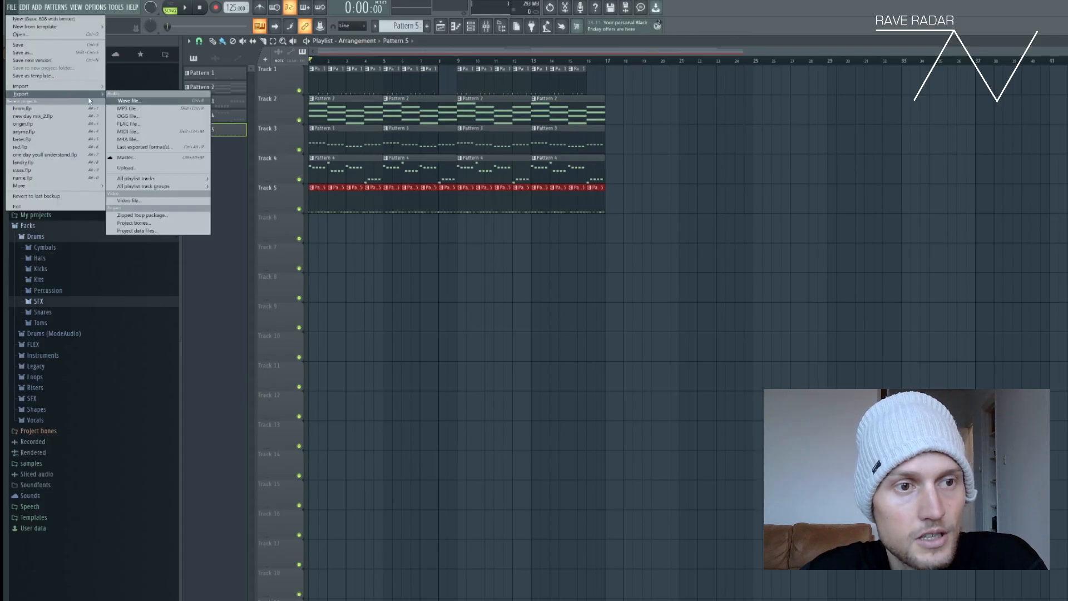
{"action": "left_click", "coordinate": [146, 110]}
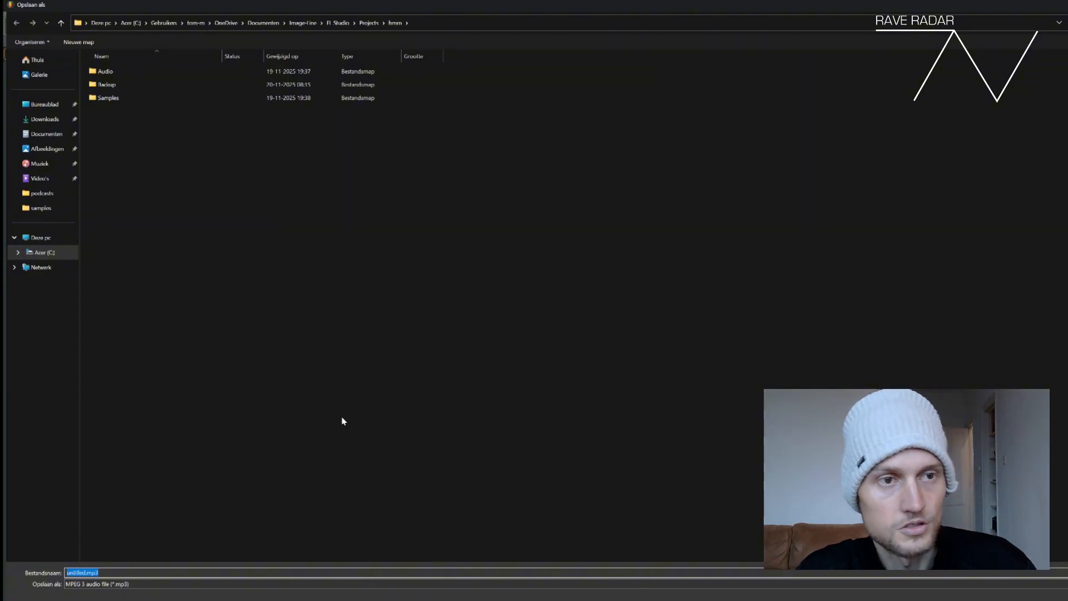
{"action": "type", "text": "dbdbf"}
{"action": "key", "text": "Return"}
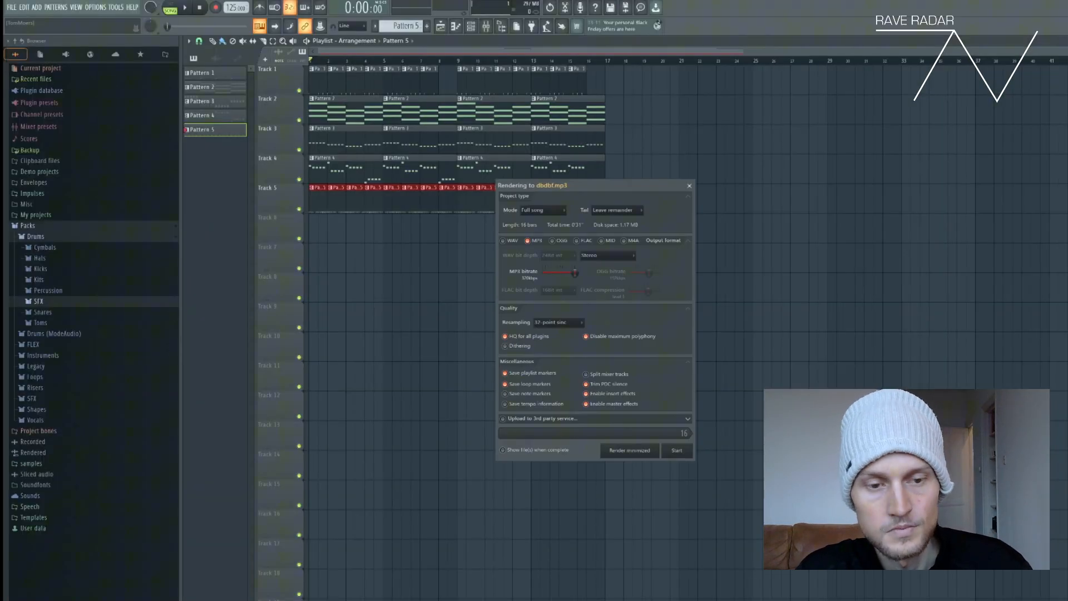
{"action": "left_click_drag", "start_coordinate": [593, 188], "coordinate": [518, 83]}
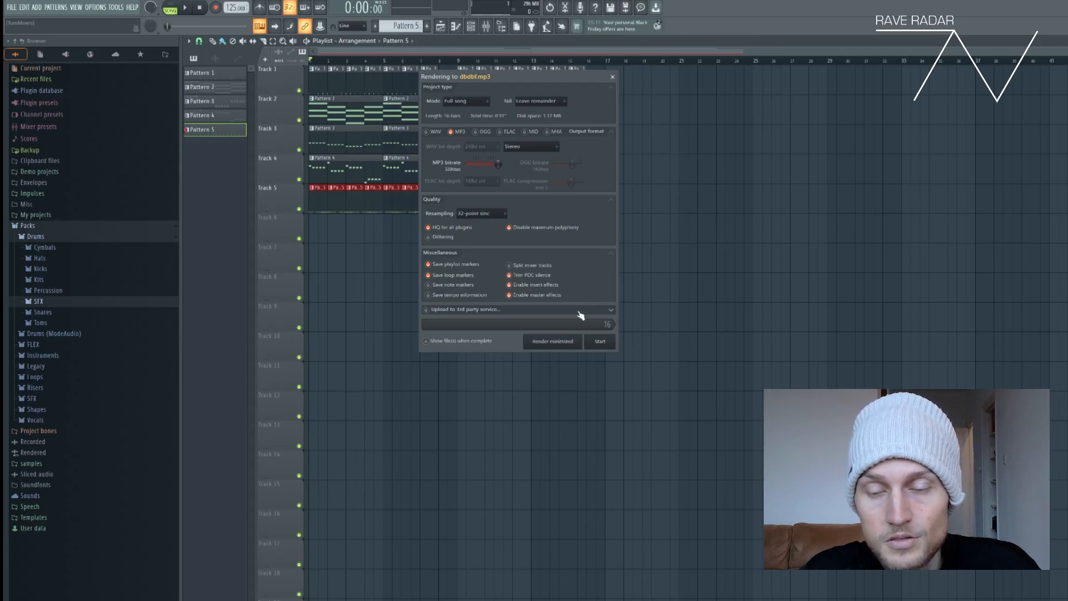
{"action": "left_click", "coordinate": [613, 76]}
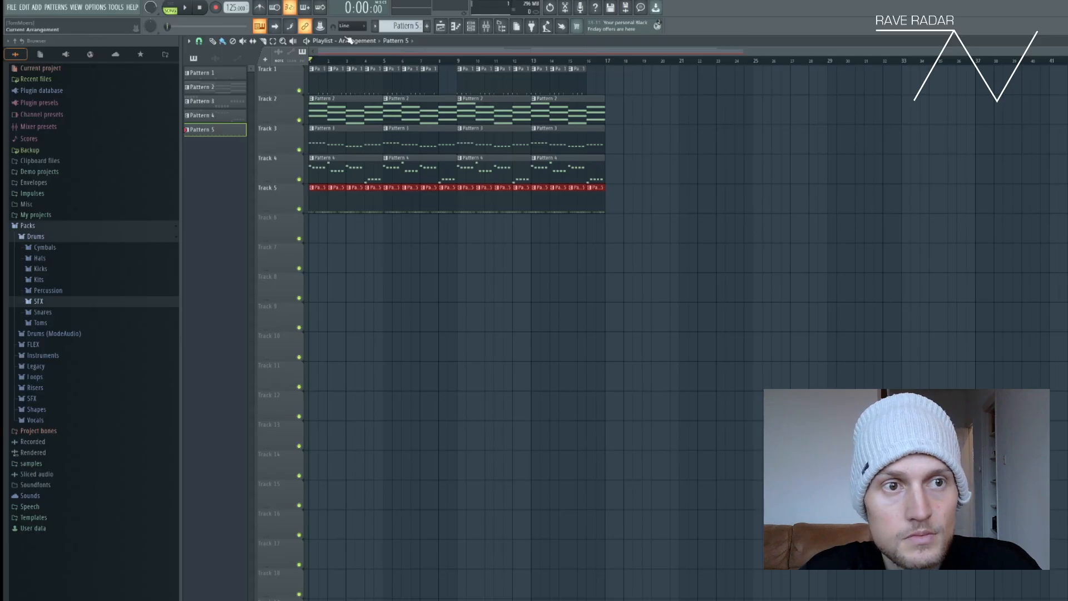
Step: Compare playback of Pattern 5 alone in pattern mode with the whole arrangement in song mode, and stop
{"action": "left_click", "coordinate": [172, 7]}
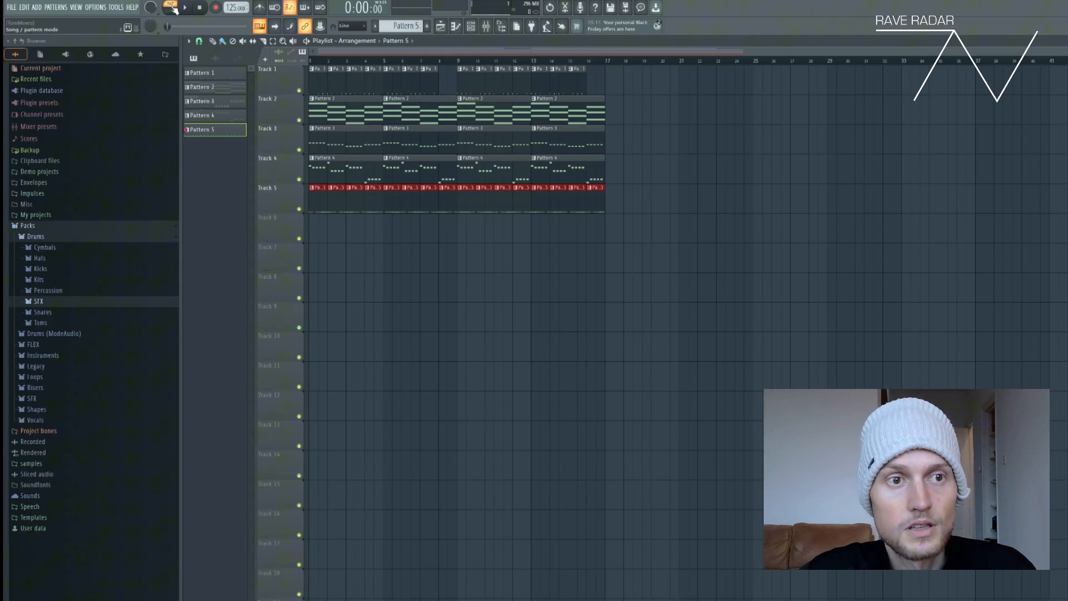
{"action": "left_click", "coordinate": [471, 27]}
{"action": "key", "text": "space"}
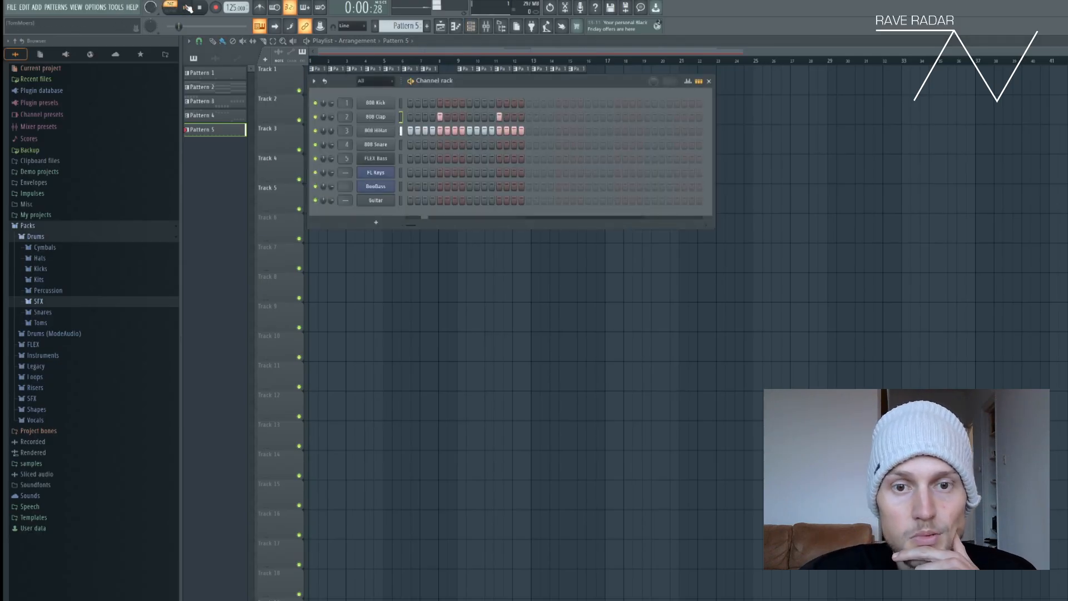
{"action": "left_click", "coordinate": [171, 8]}
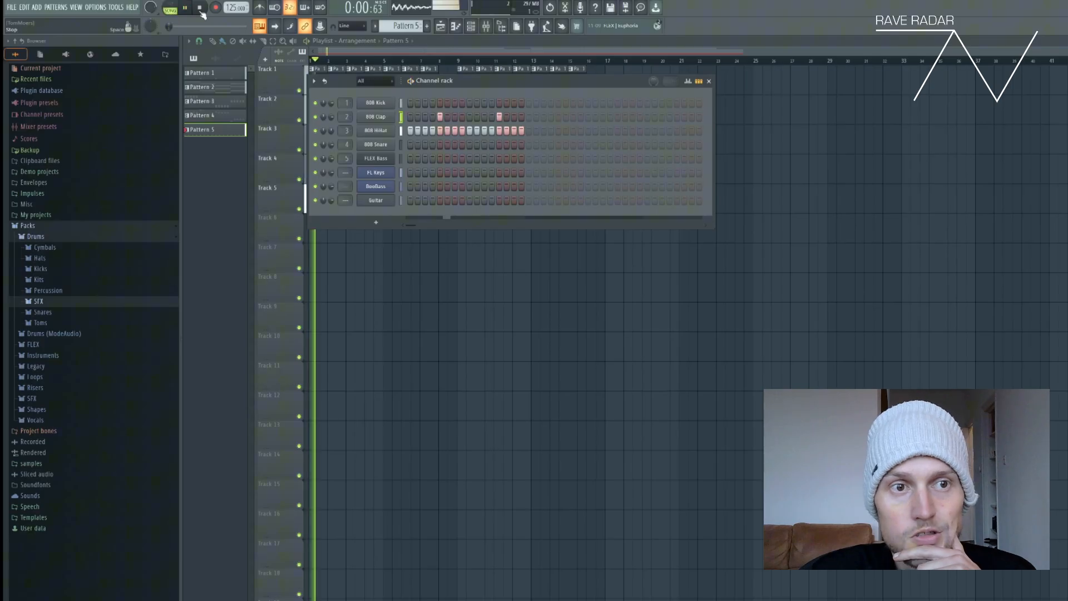
{"action": "key", "text": "space"}
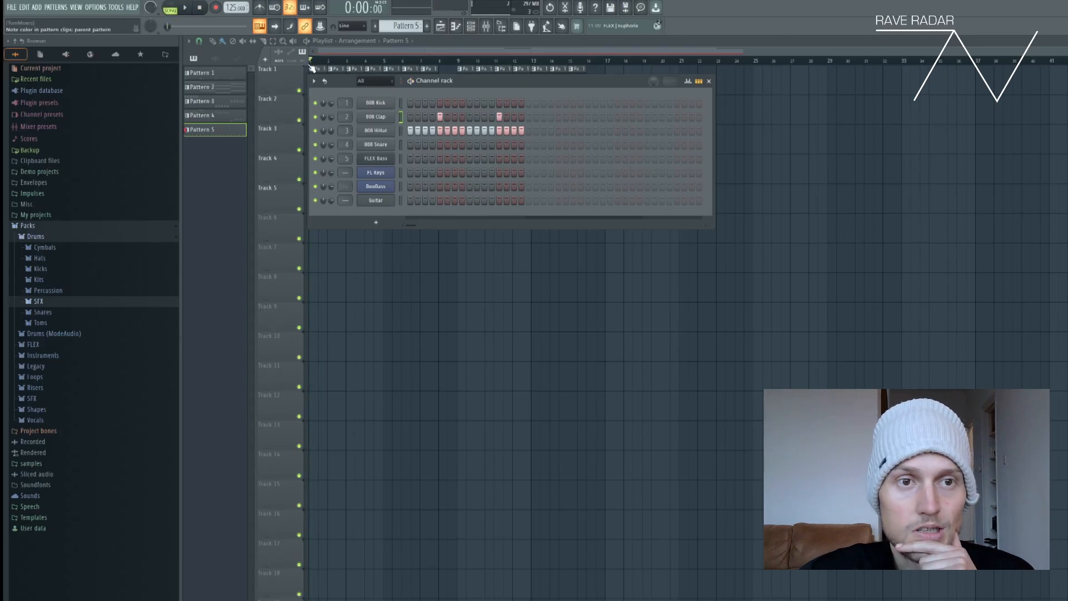